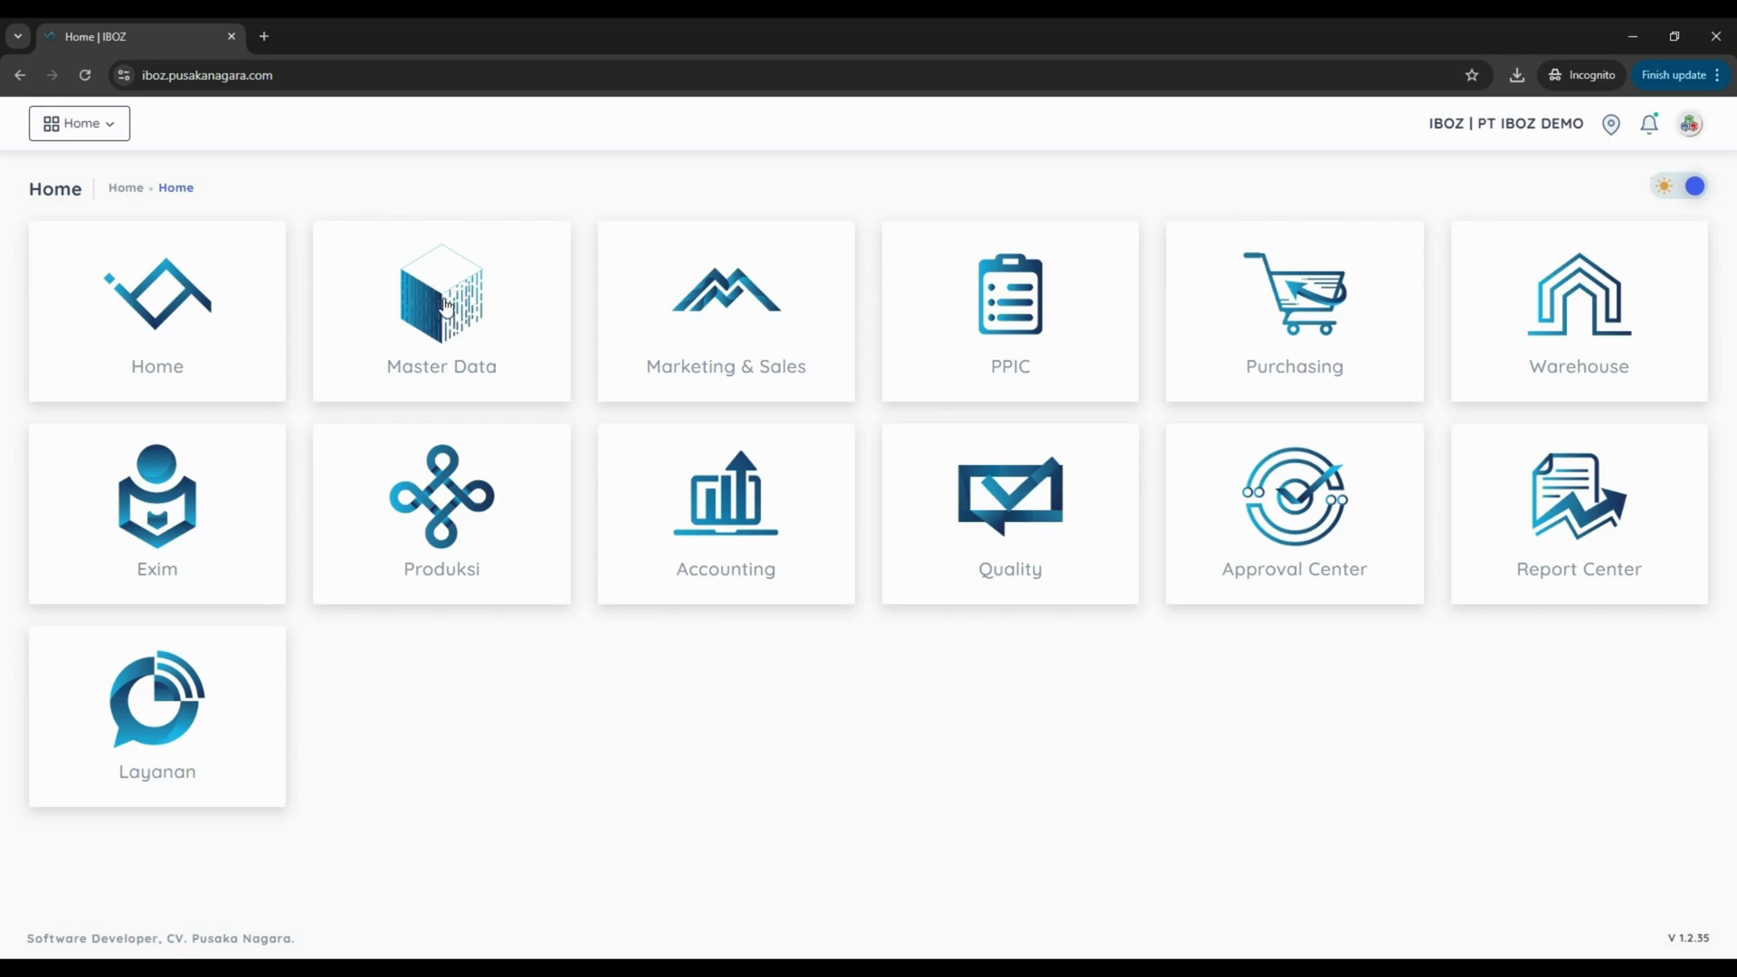
Open the Barang & Jasa list in the Master Data module.
click(445, 307)
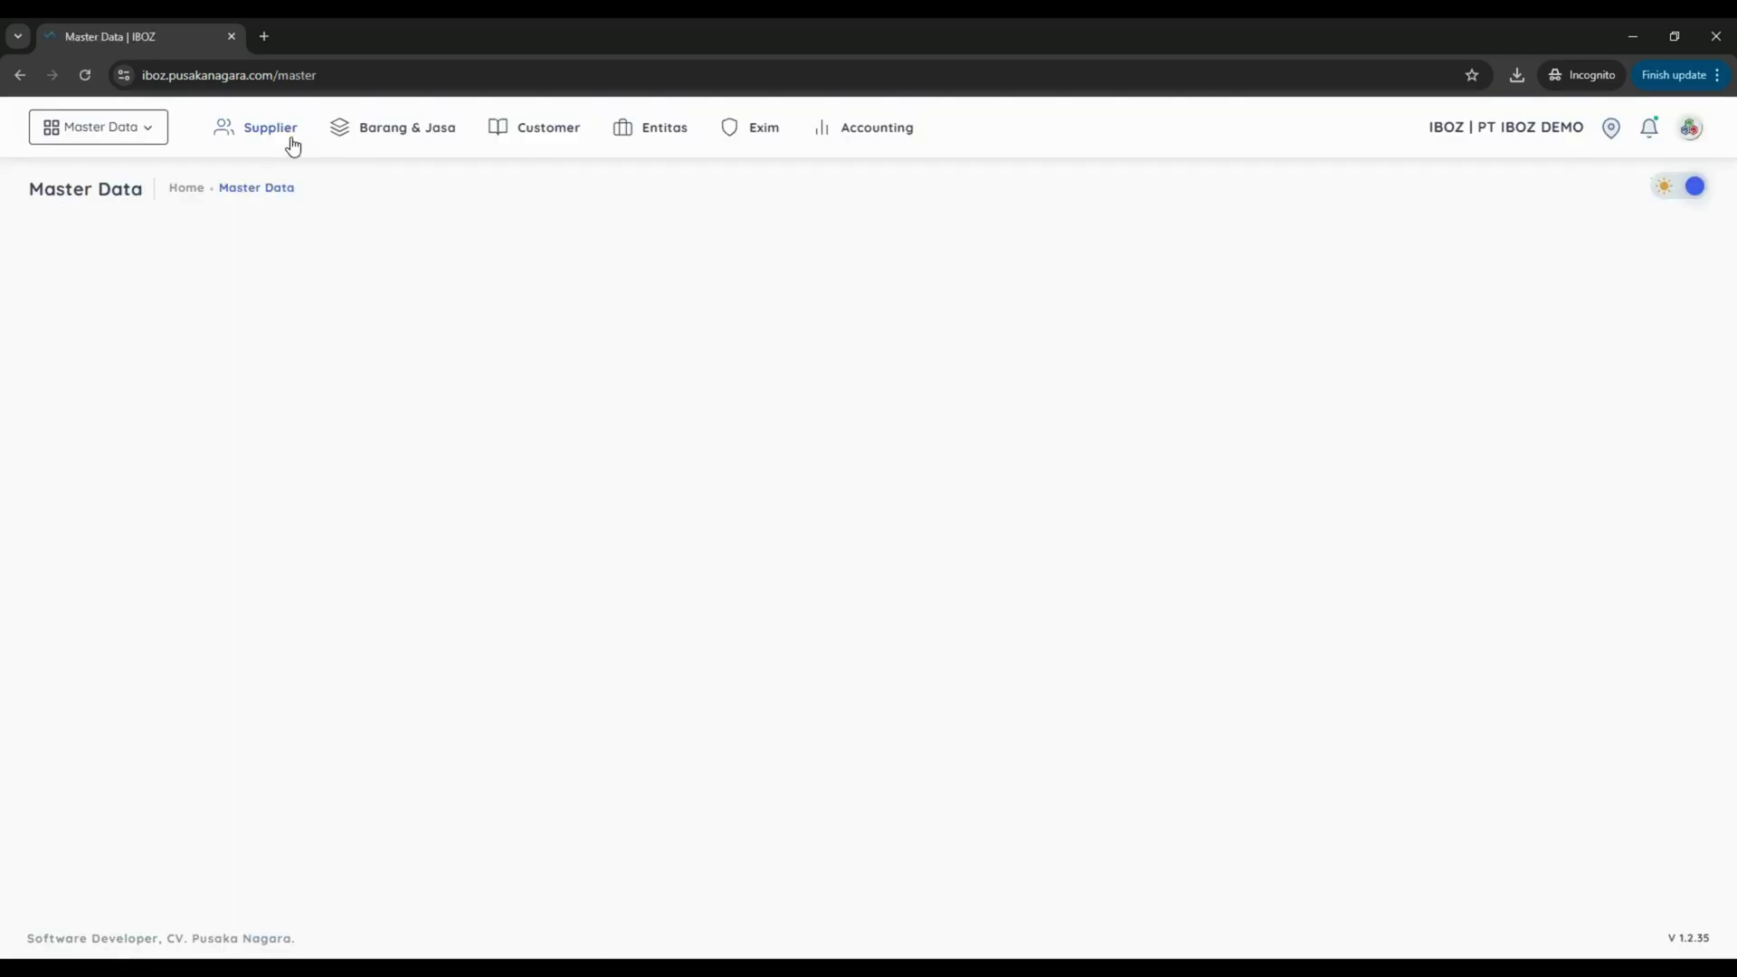
click(388, 138)
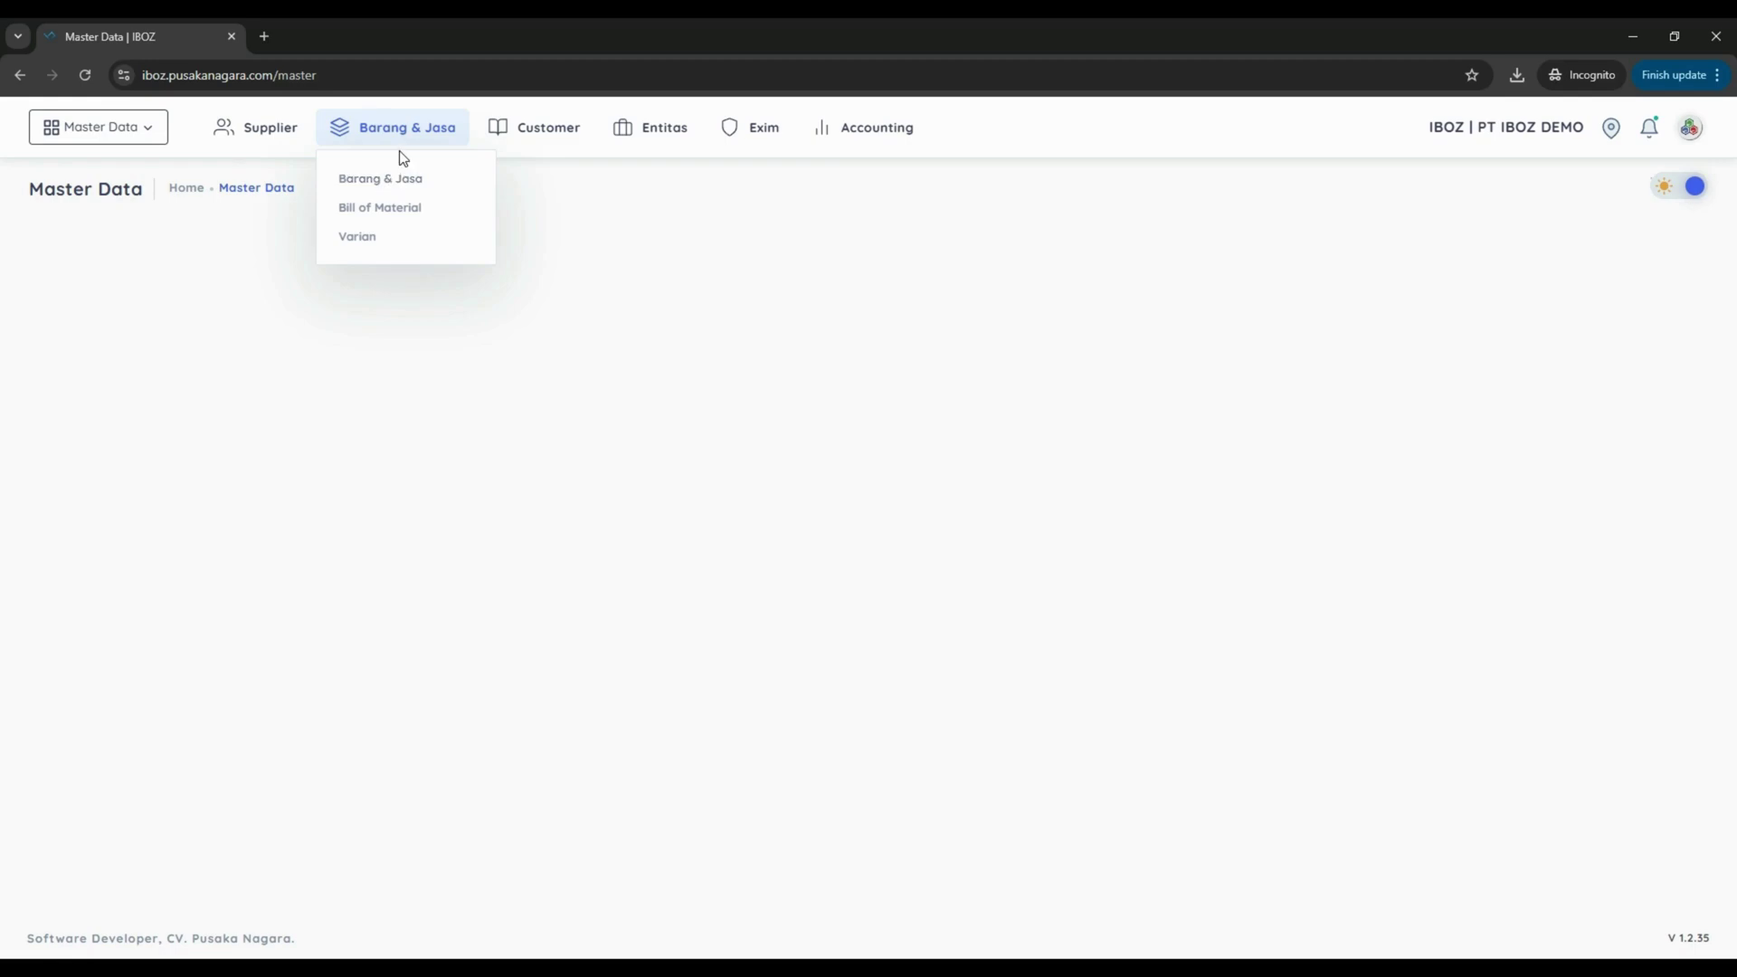
click(391, 179)
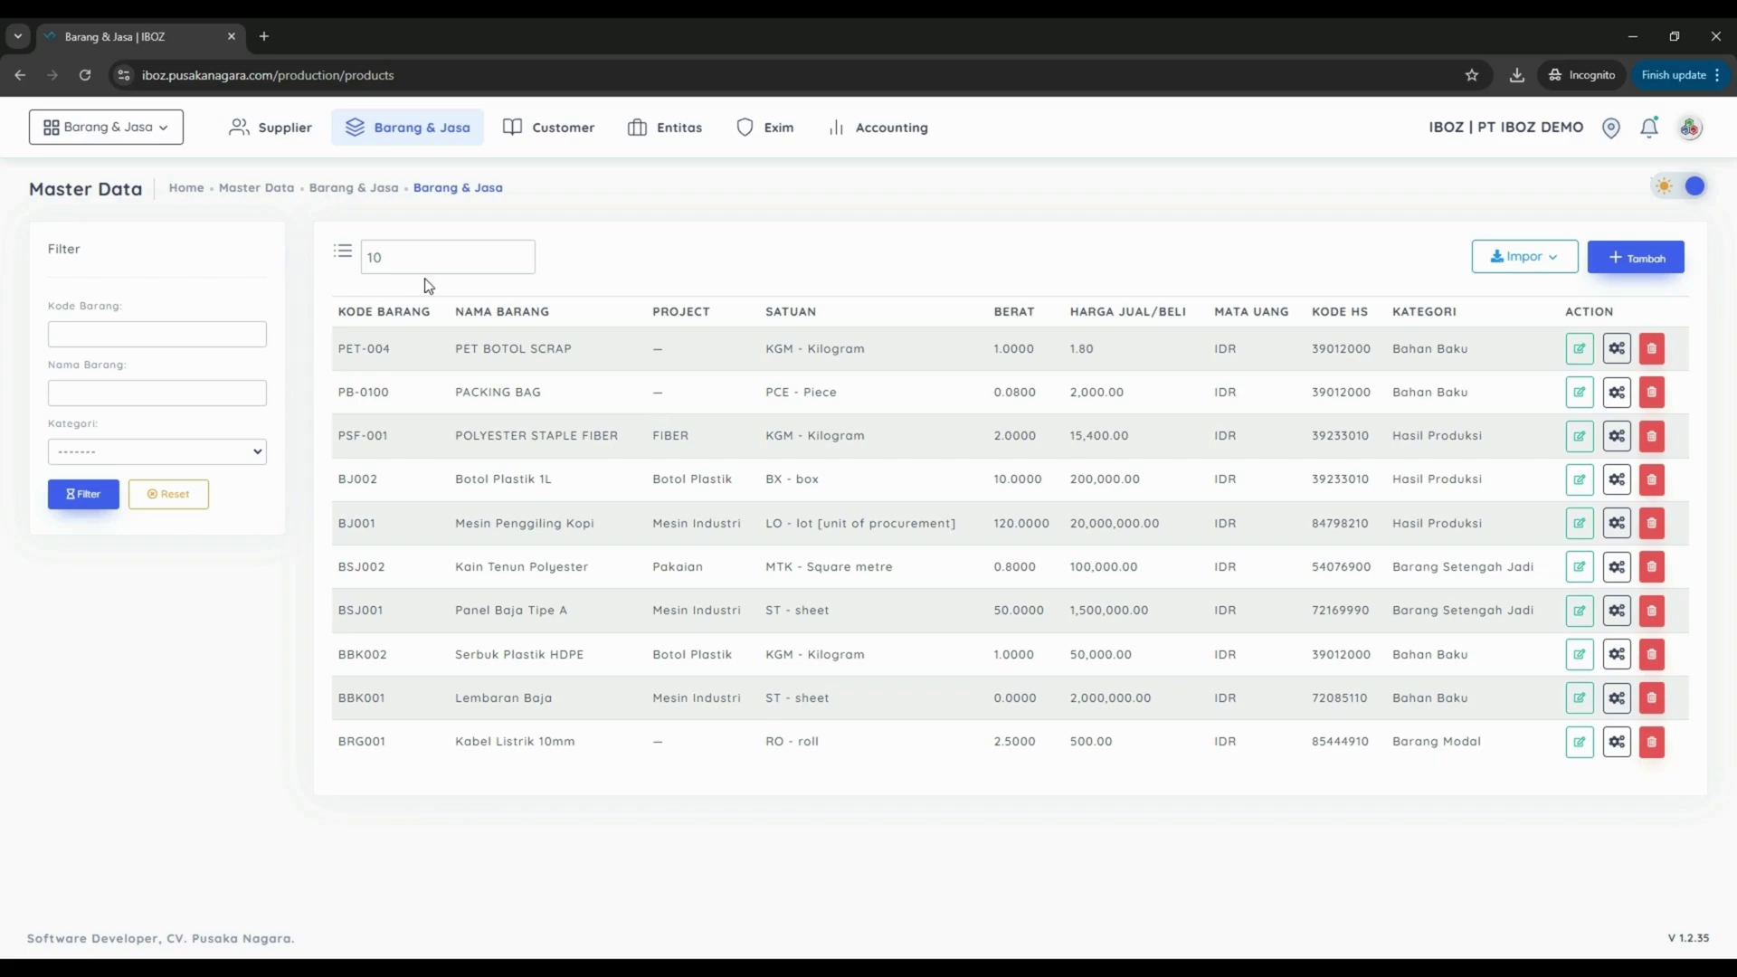
Return to the Home page and reopen the Barang & Jasa list through Master Data.
click(158, 129)
click(93, 168)
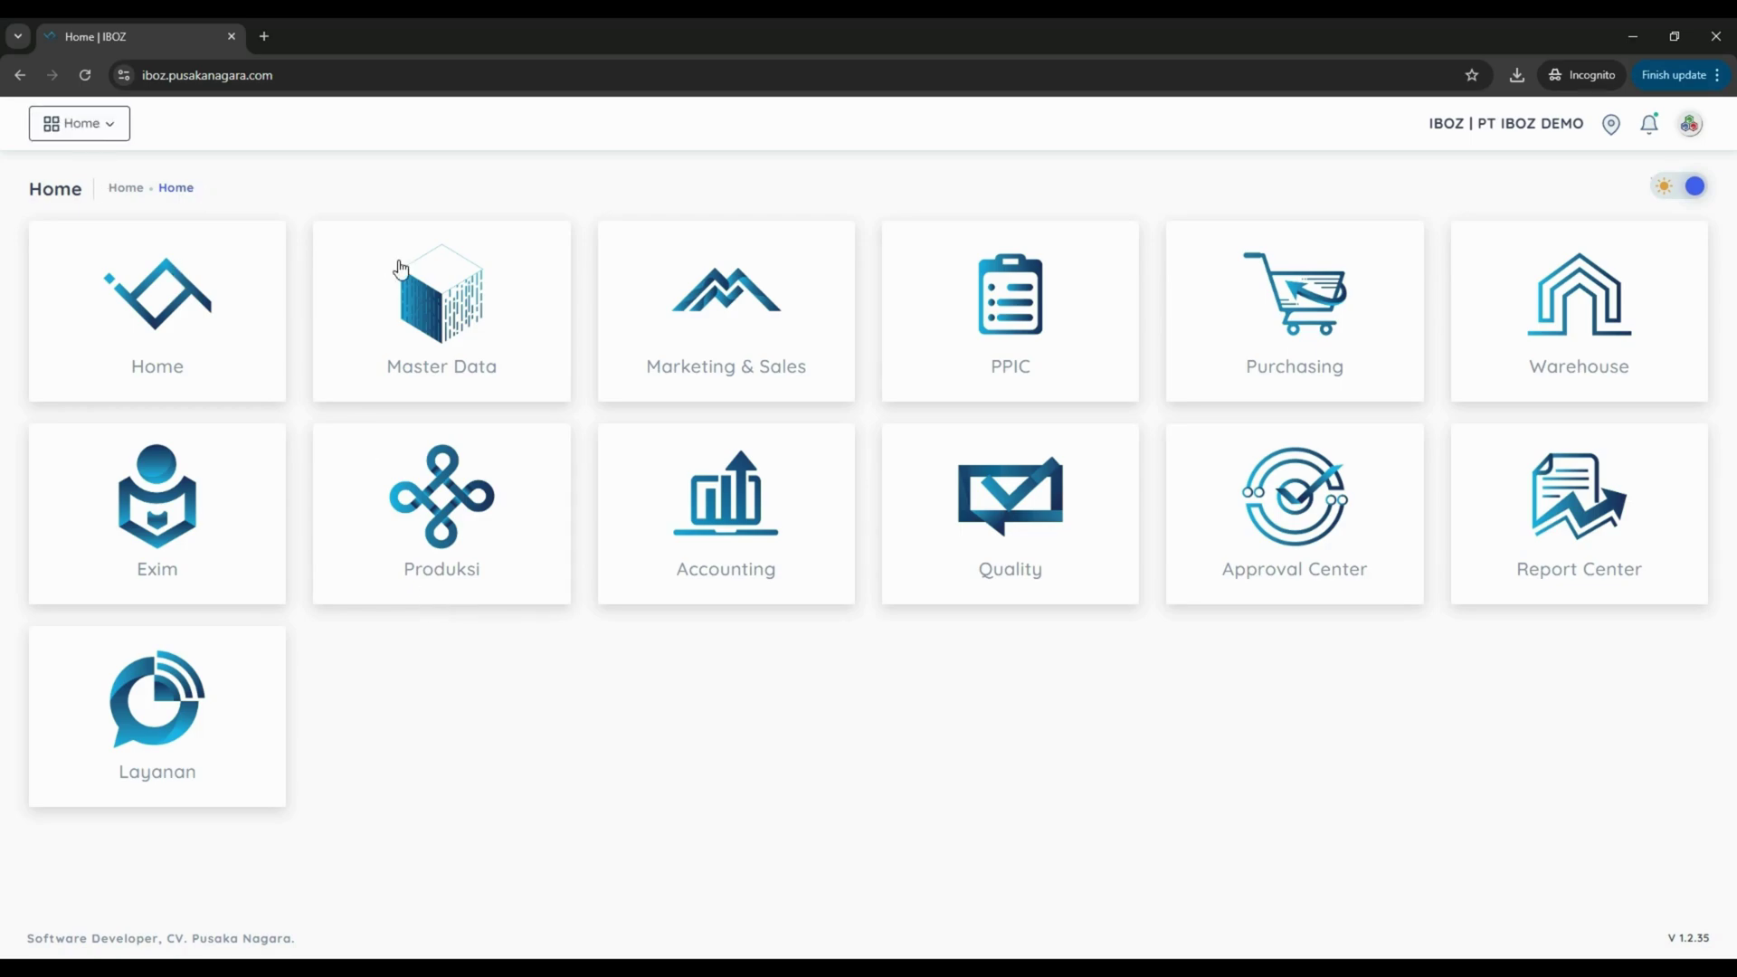
click(435, 300)
mouse_move(387, 141)
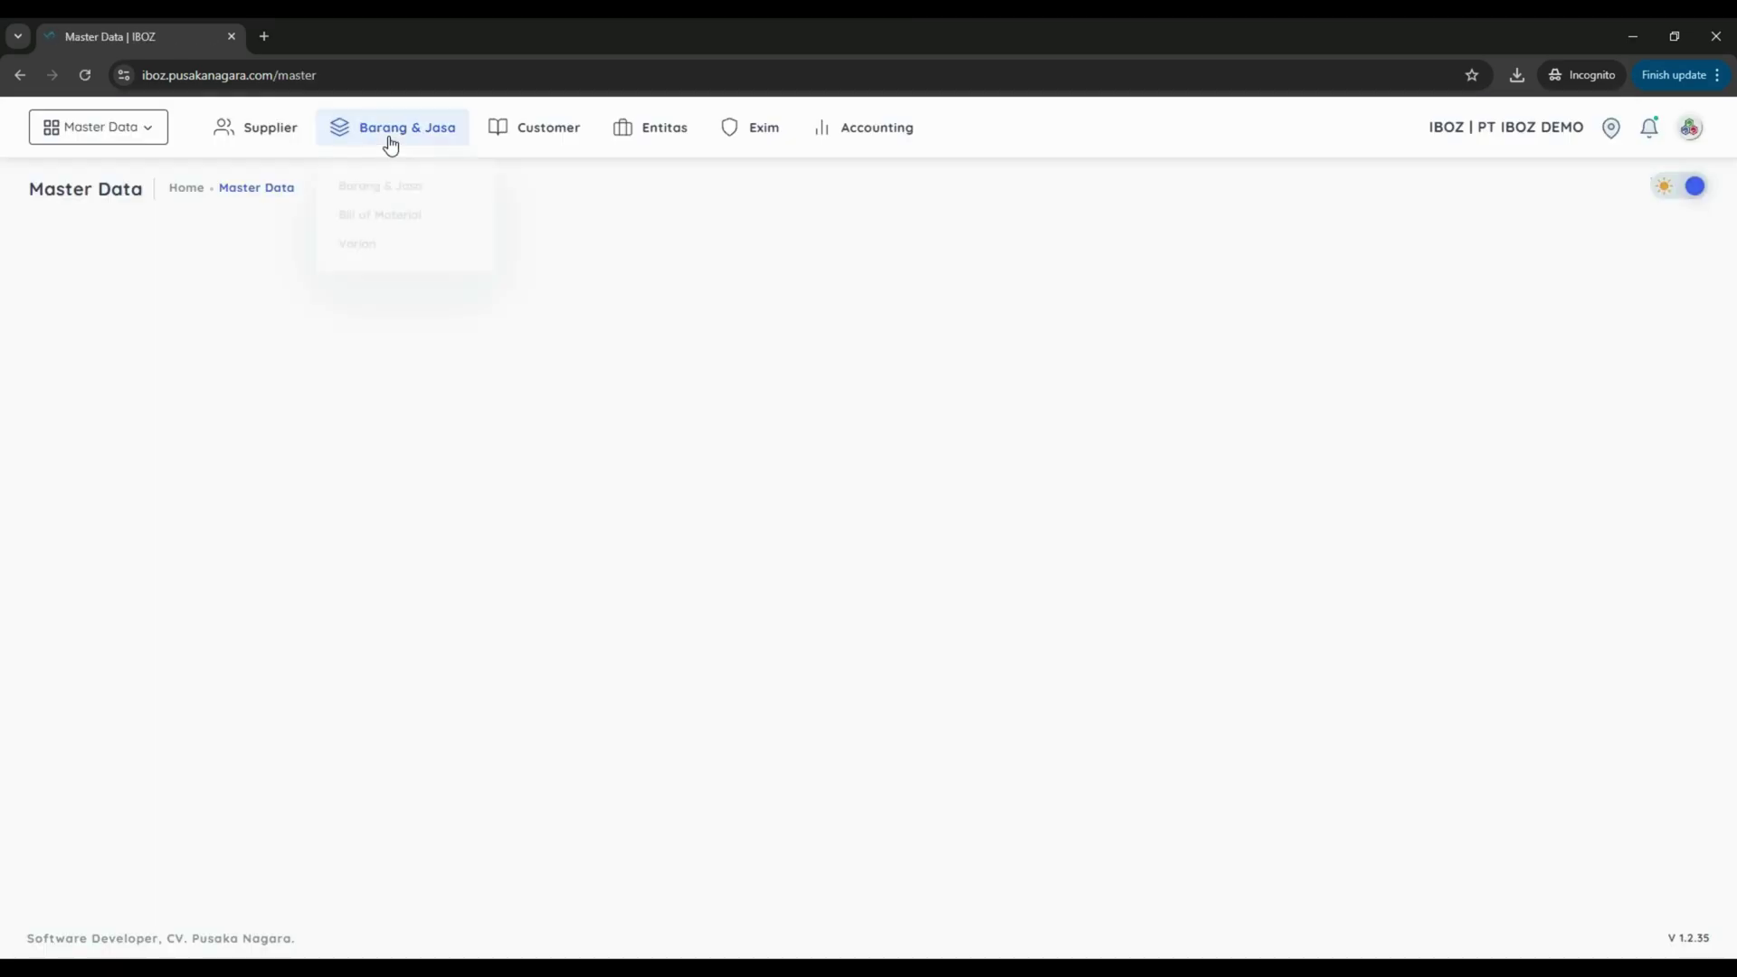
click(389, 185)
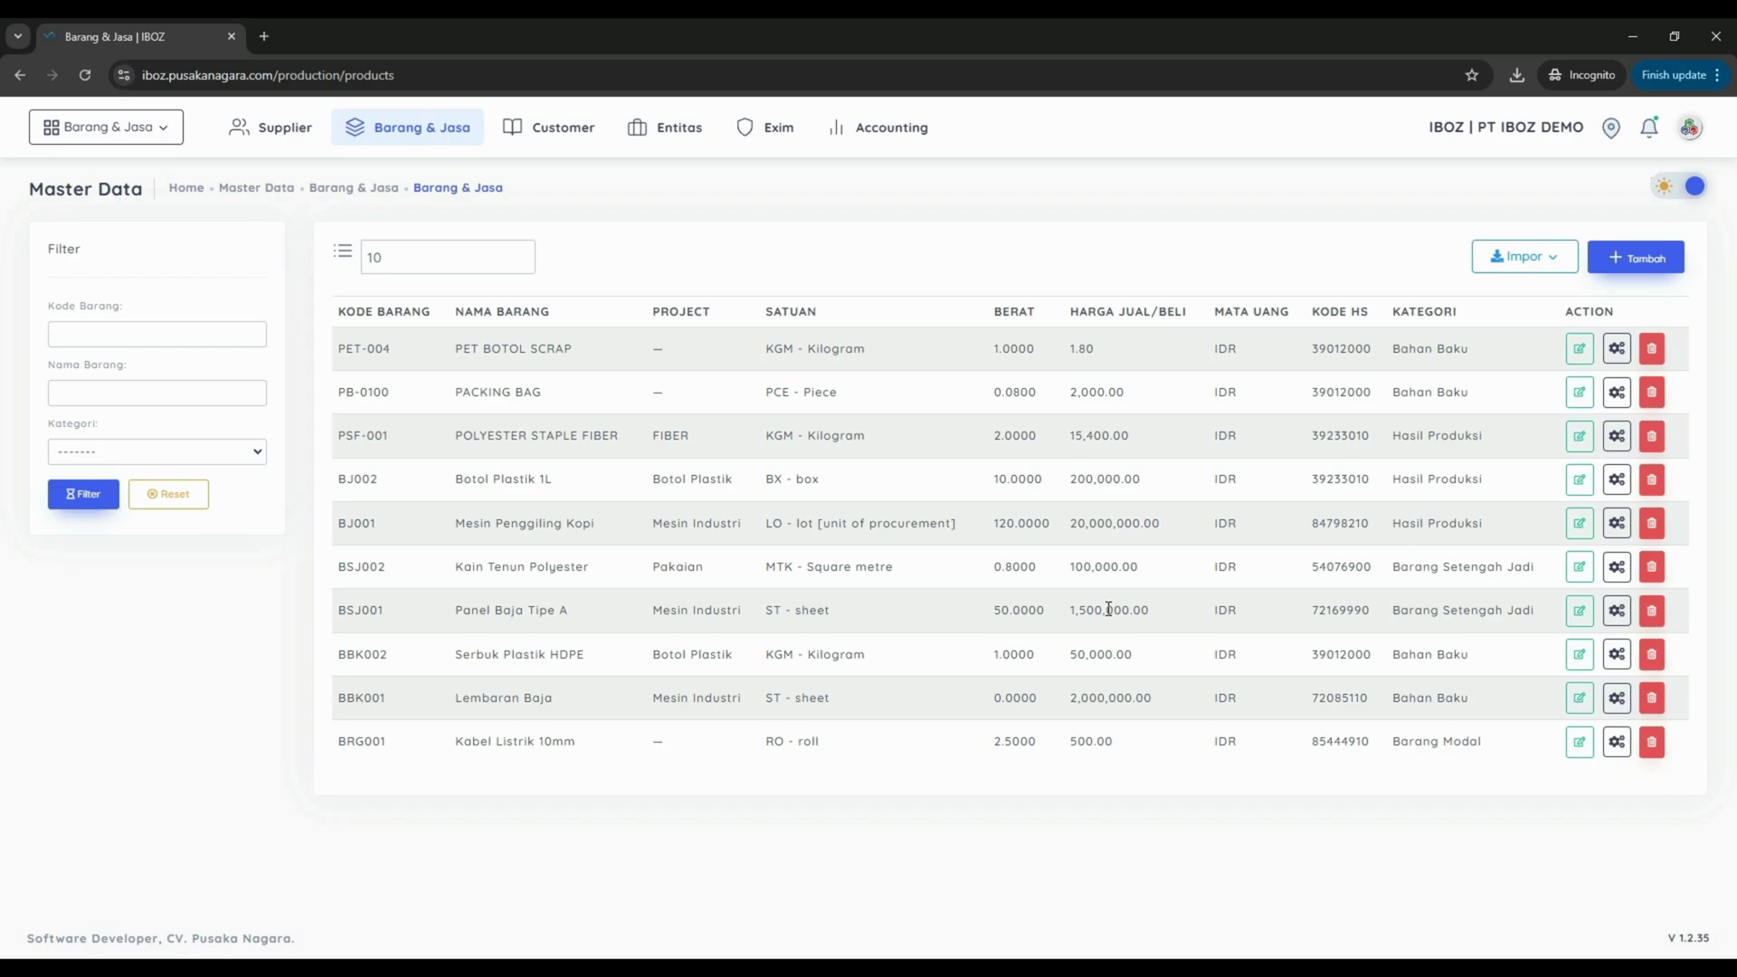
click(445, 134)
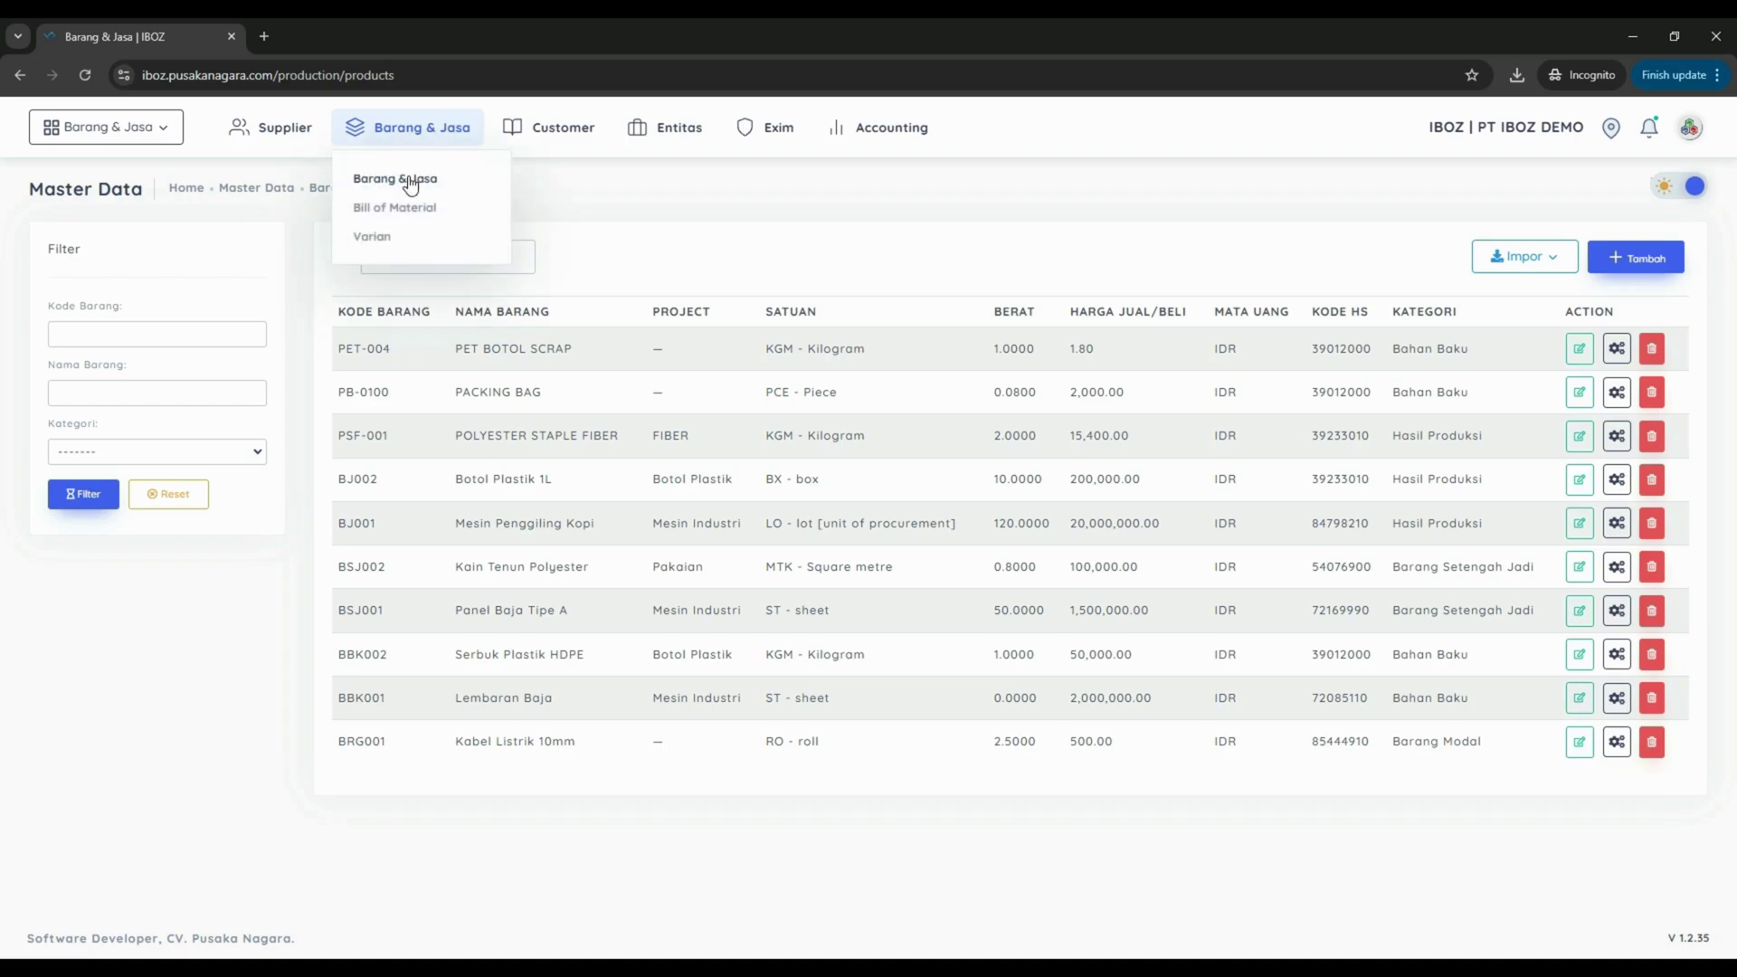
click(410, 182)
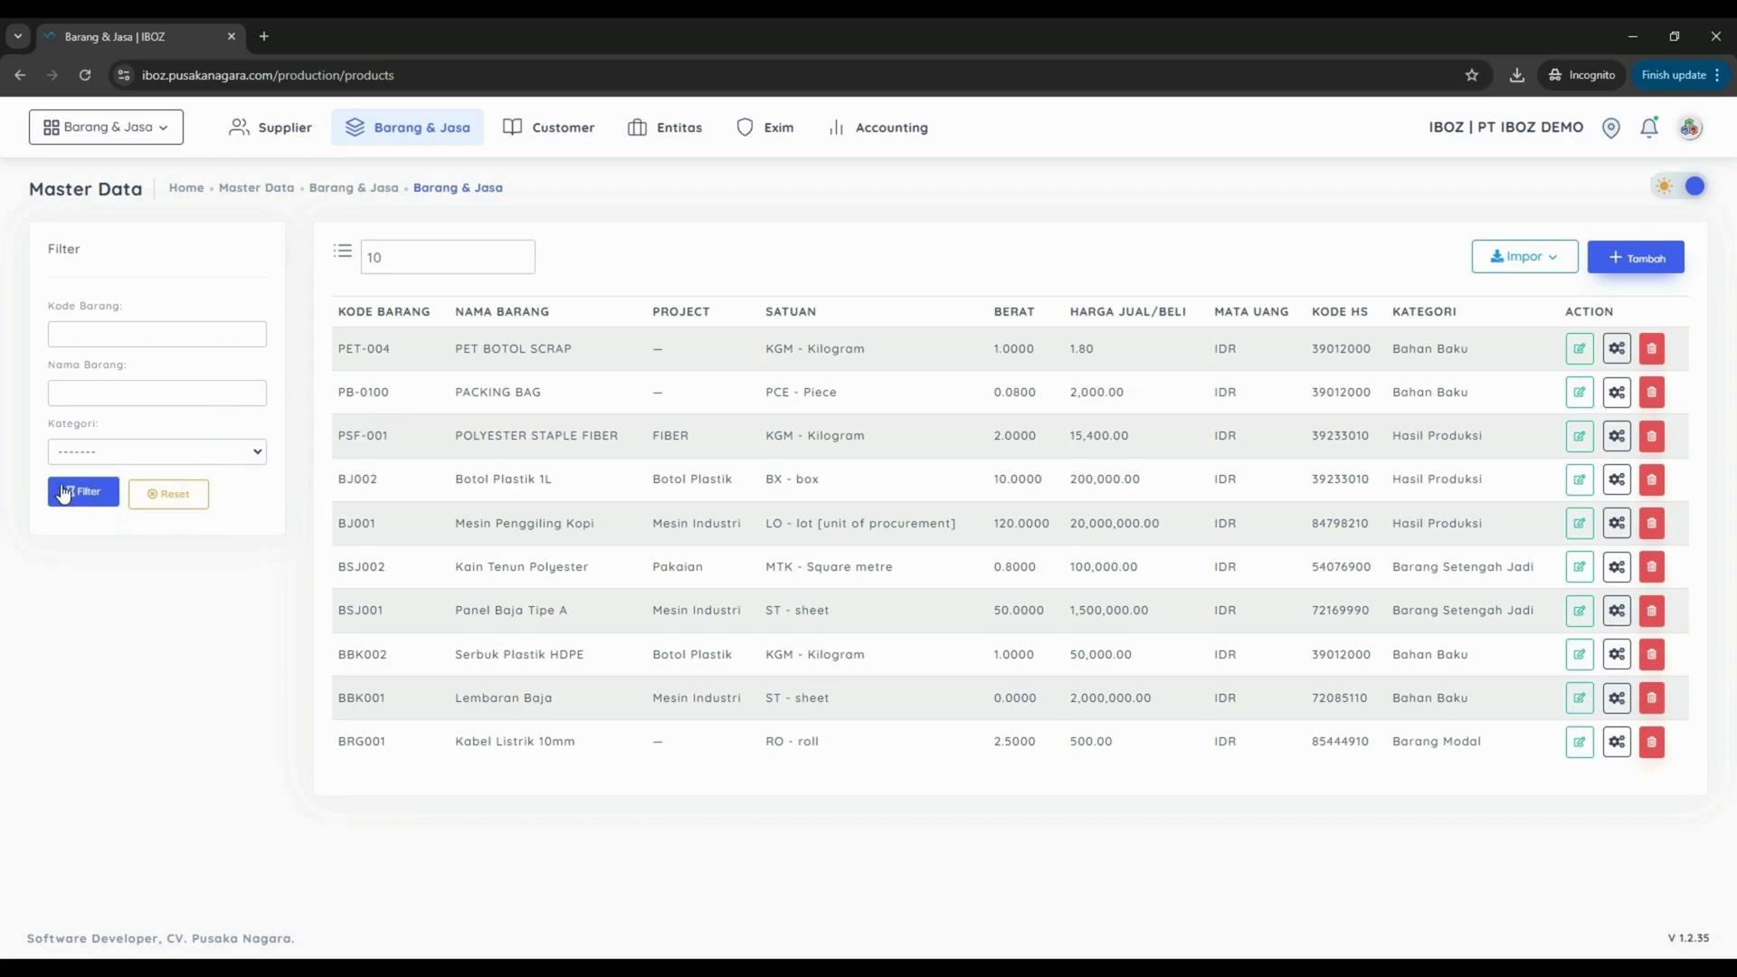
Filter the goods list by the item code BJ001.
click(91, 497)
click(139, 336)
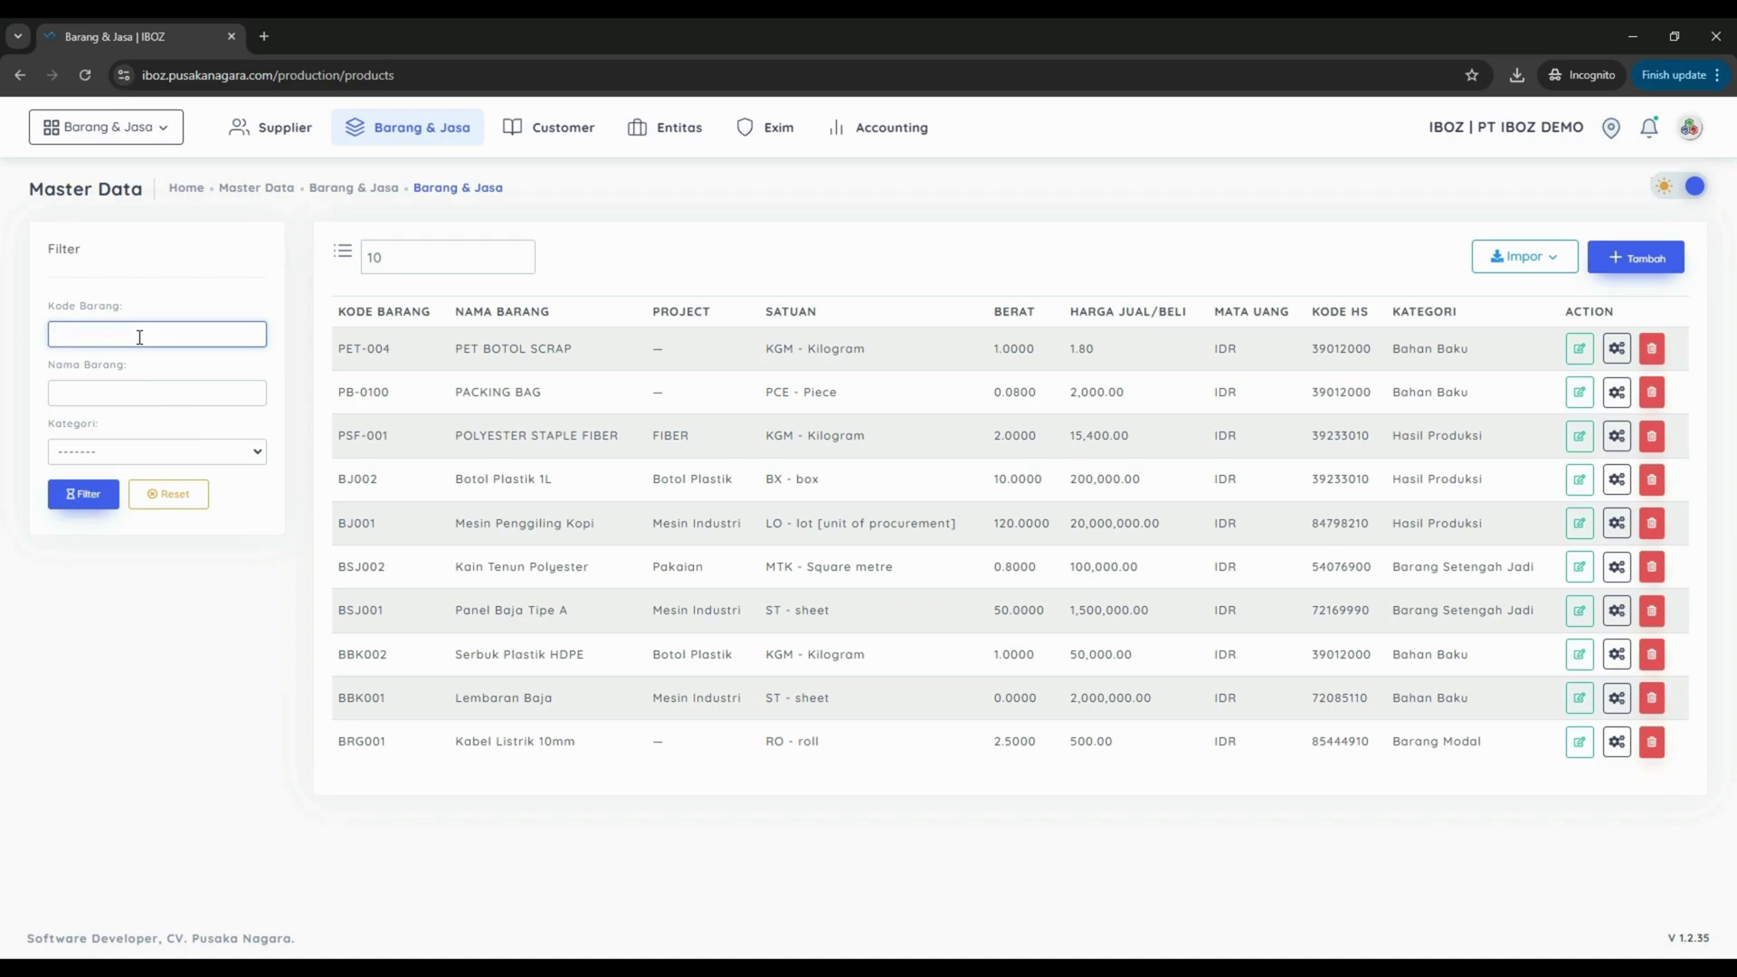
text(BJ001)
click(92, 495)
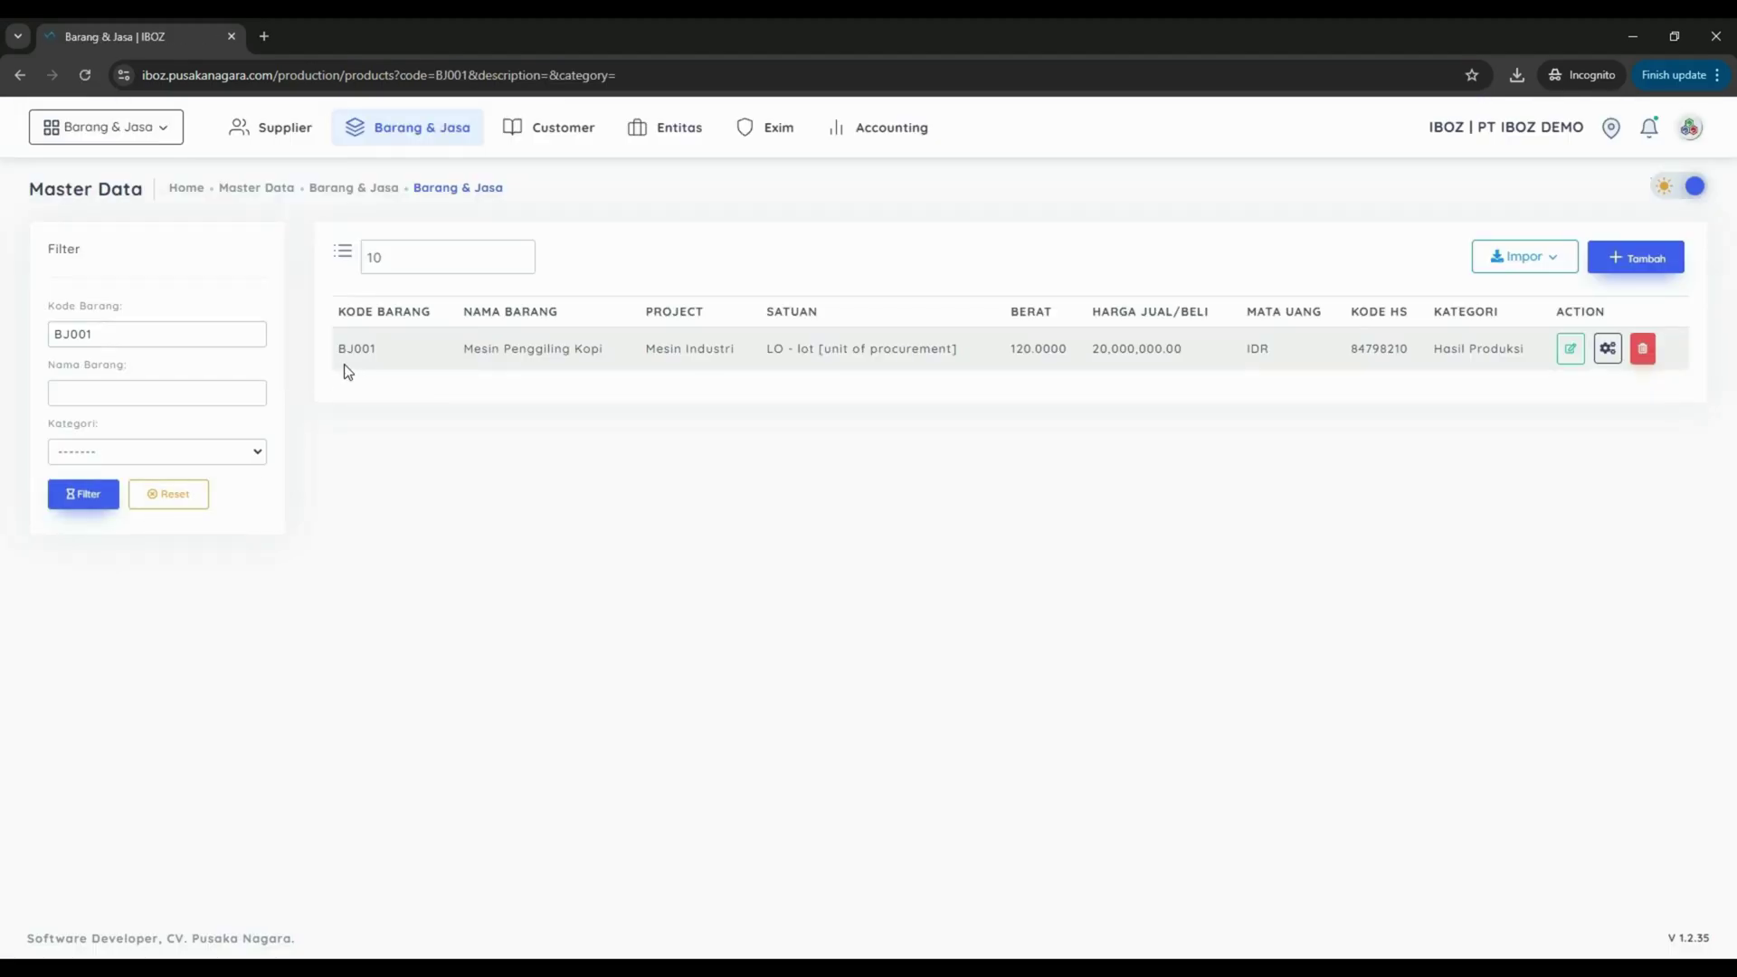
Clear the item code criterion and reapply the empty filter to the goods list.
click(85, 393)
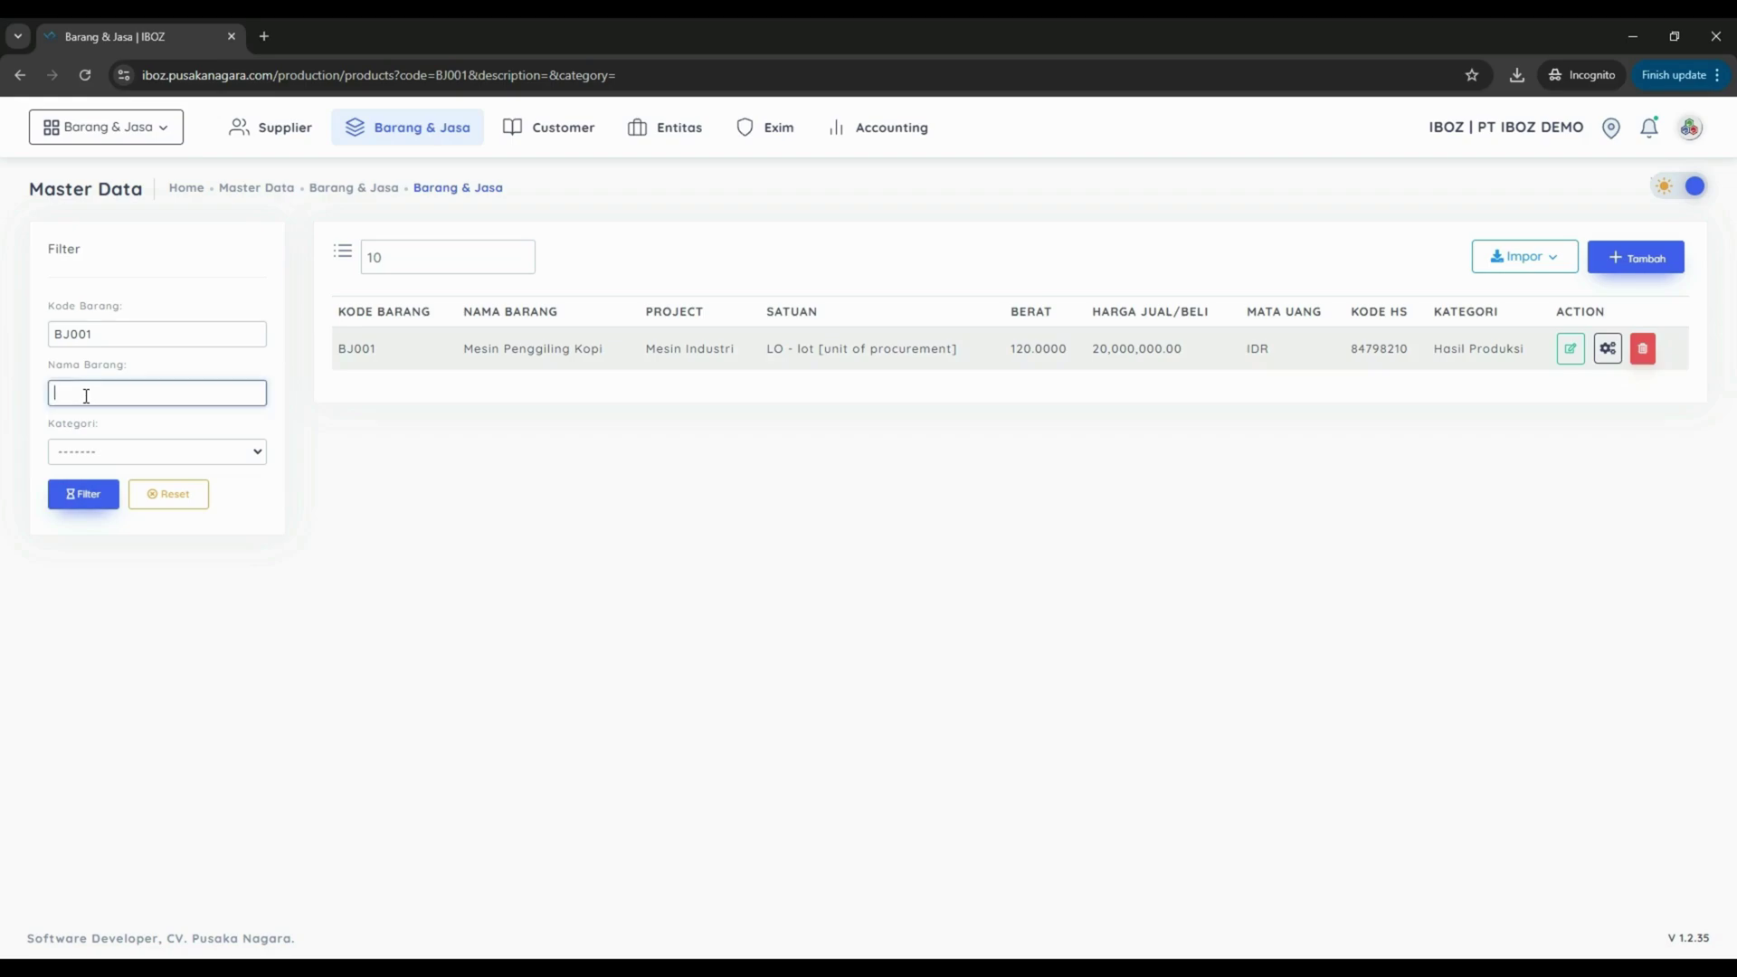
click(83, 336)
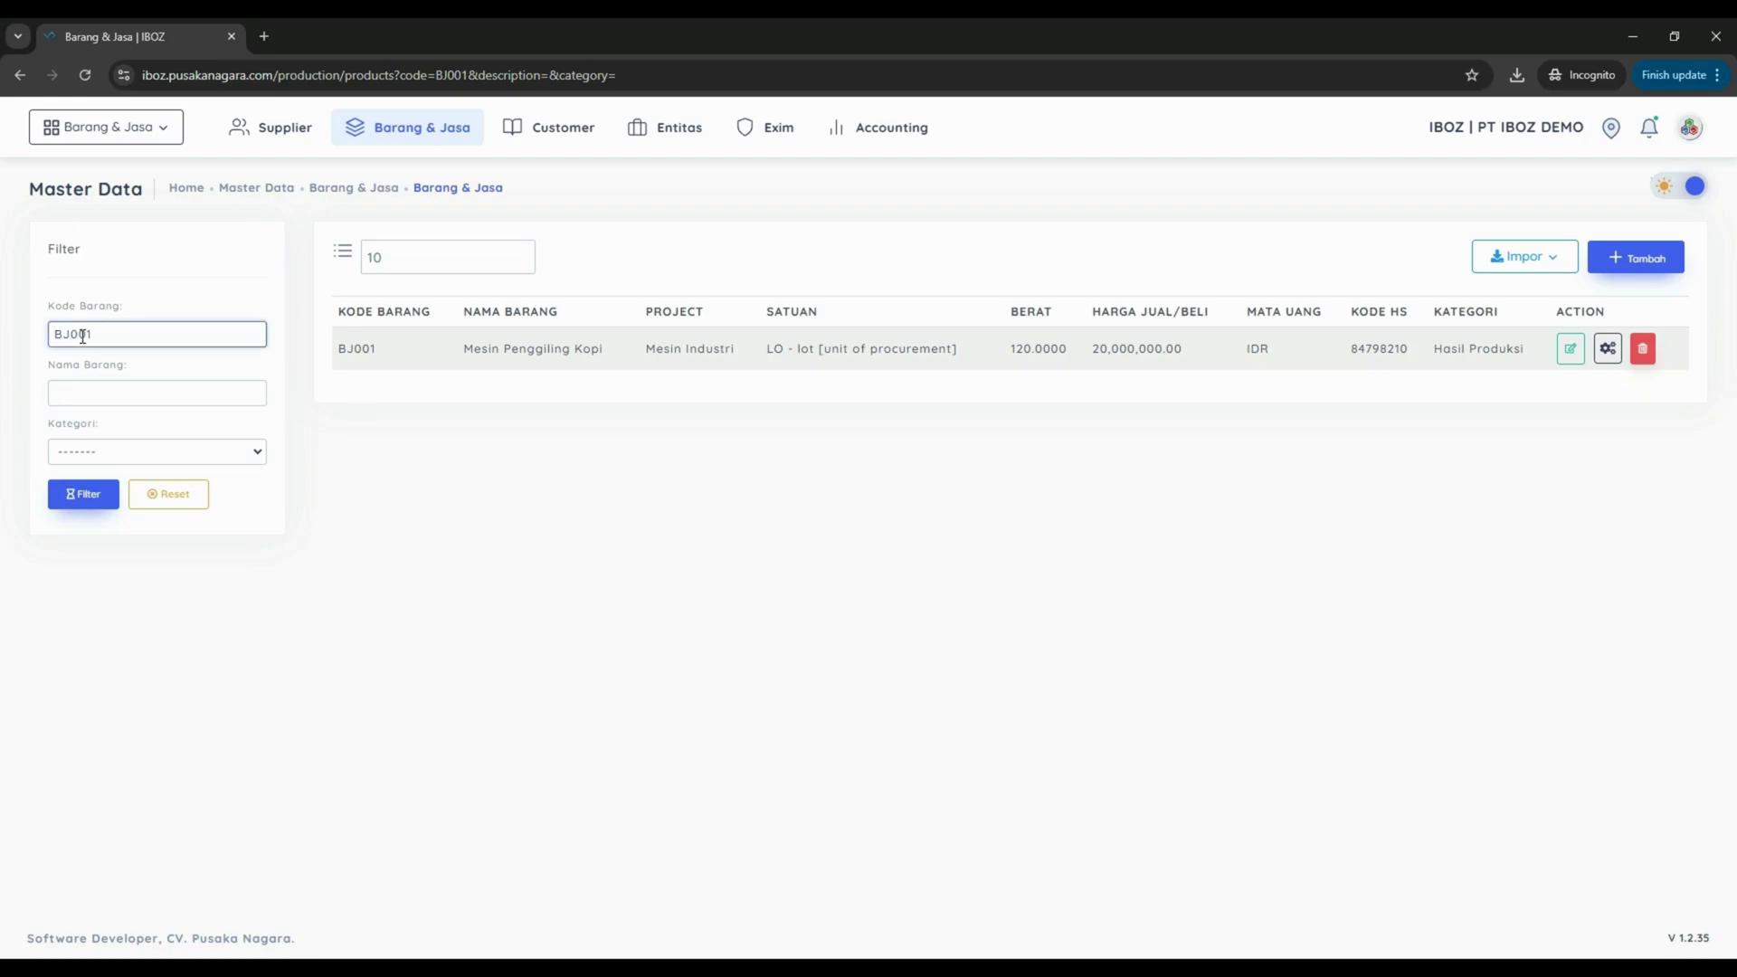
key(ctrl+a)
key(BackSpace)
click(122, 454)
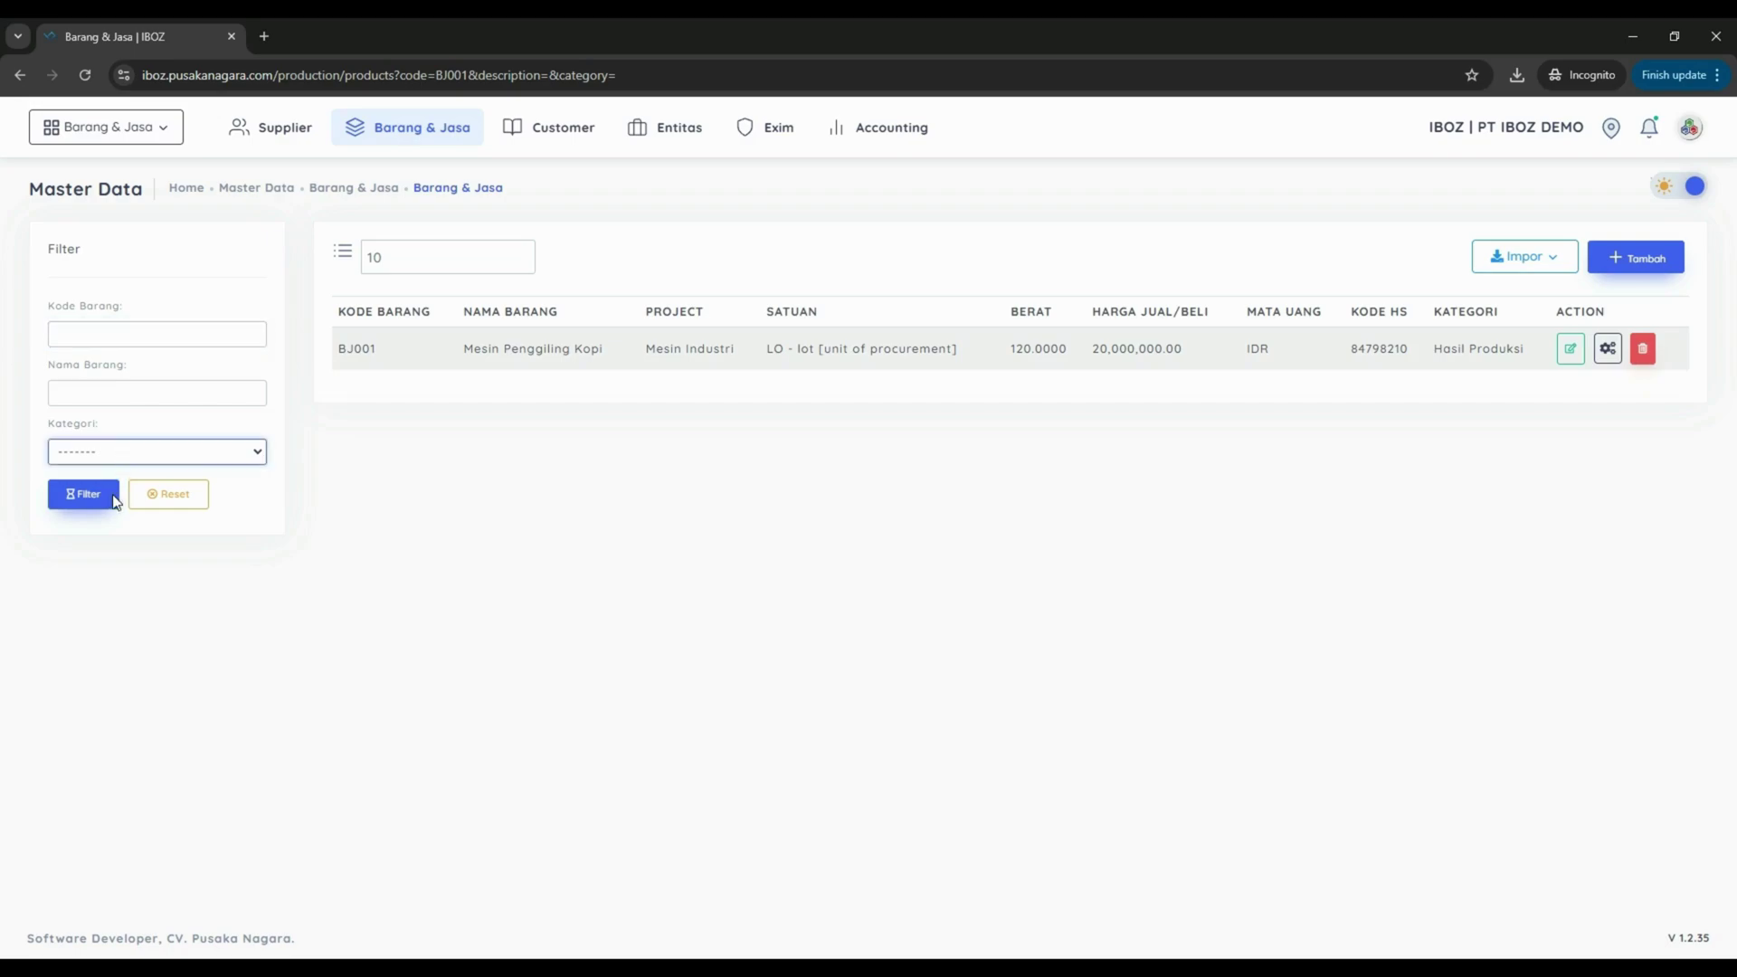
click(439, 521)
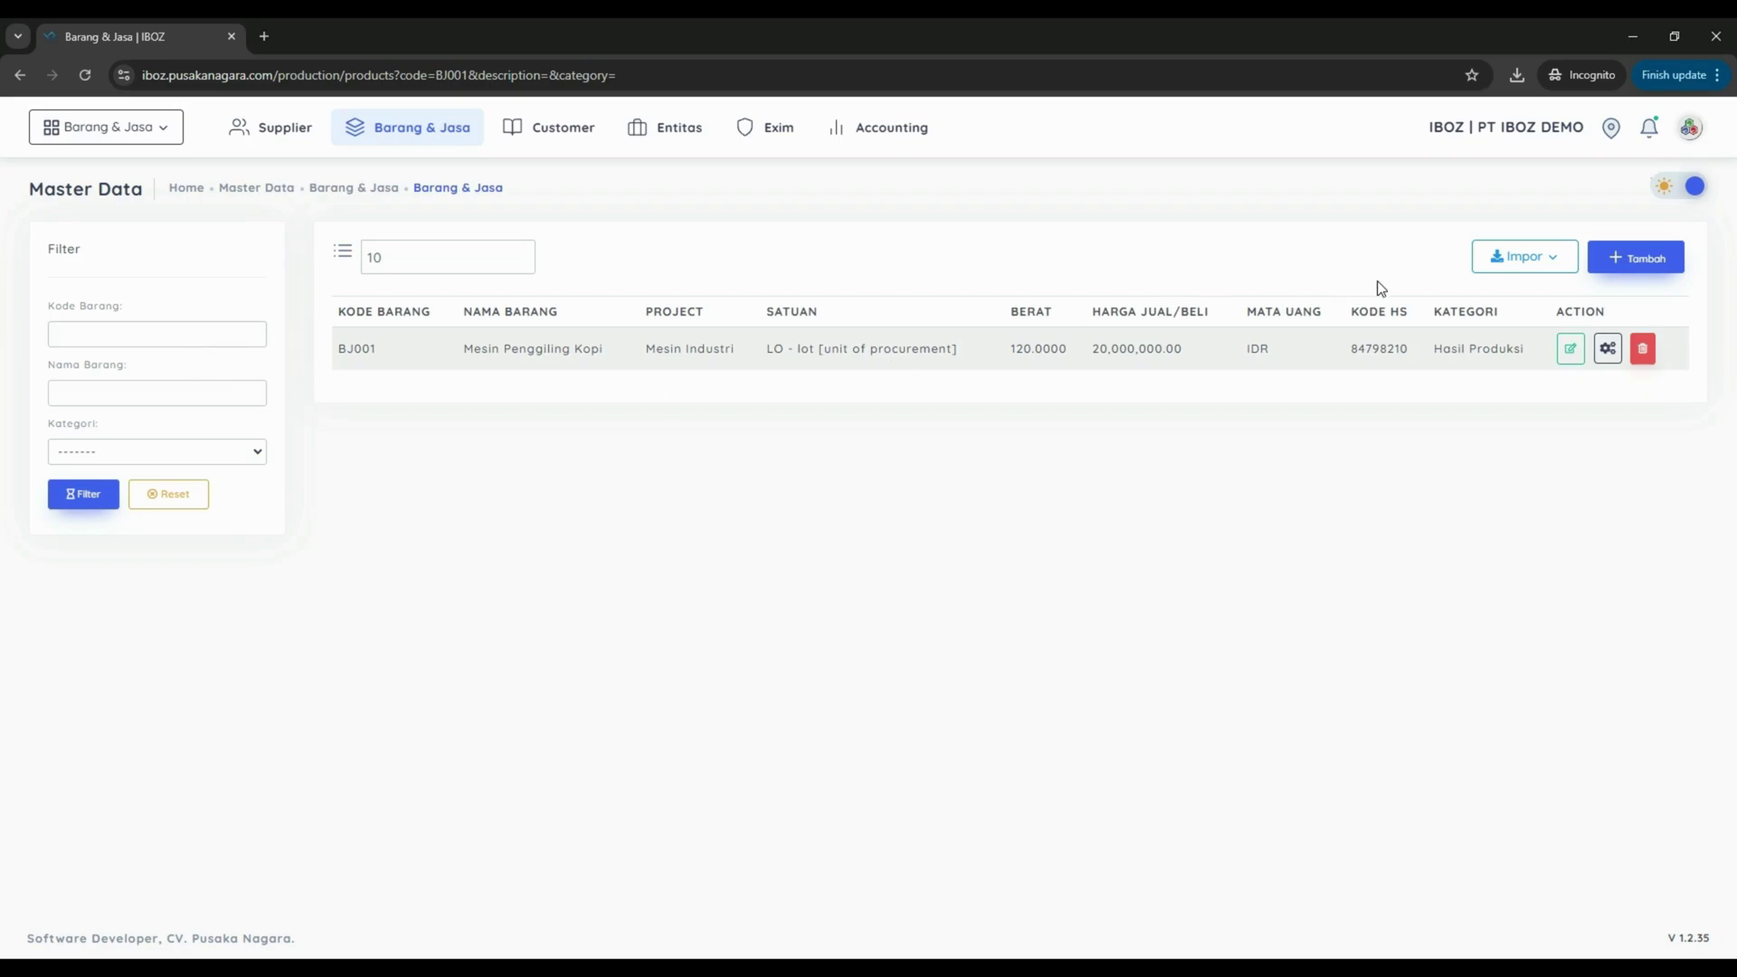
click(1525, 264)
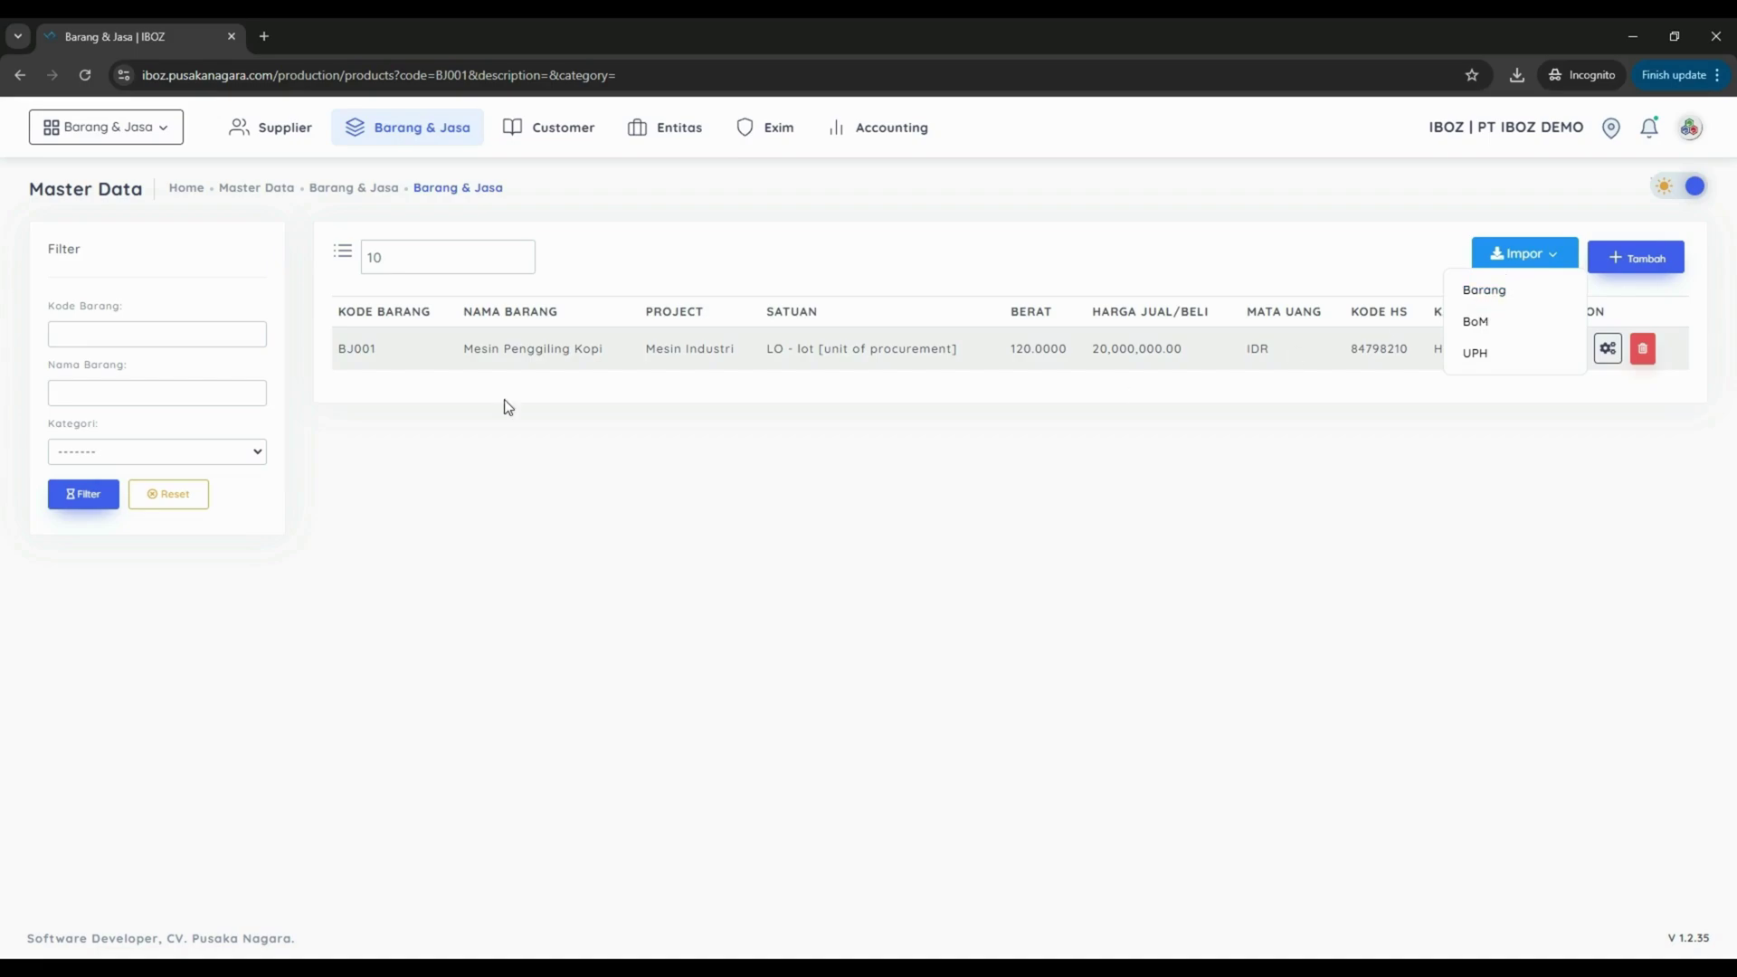
click(85, 496)
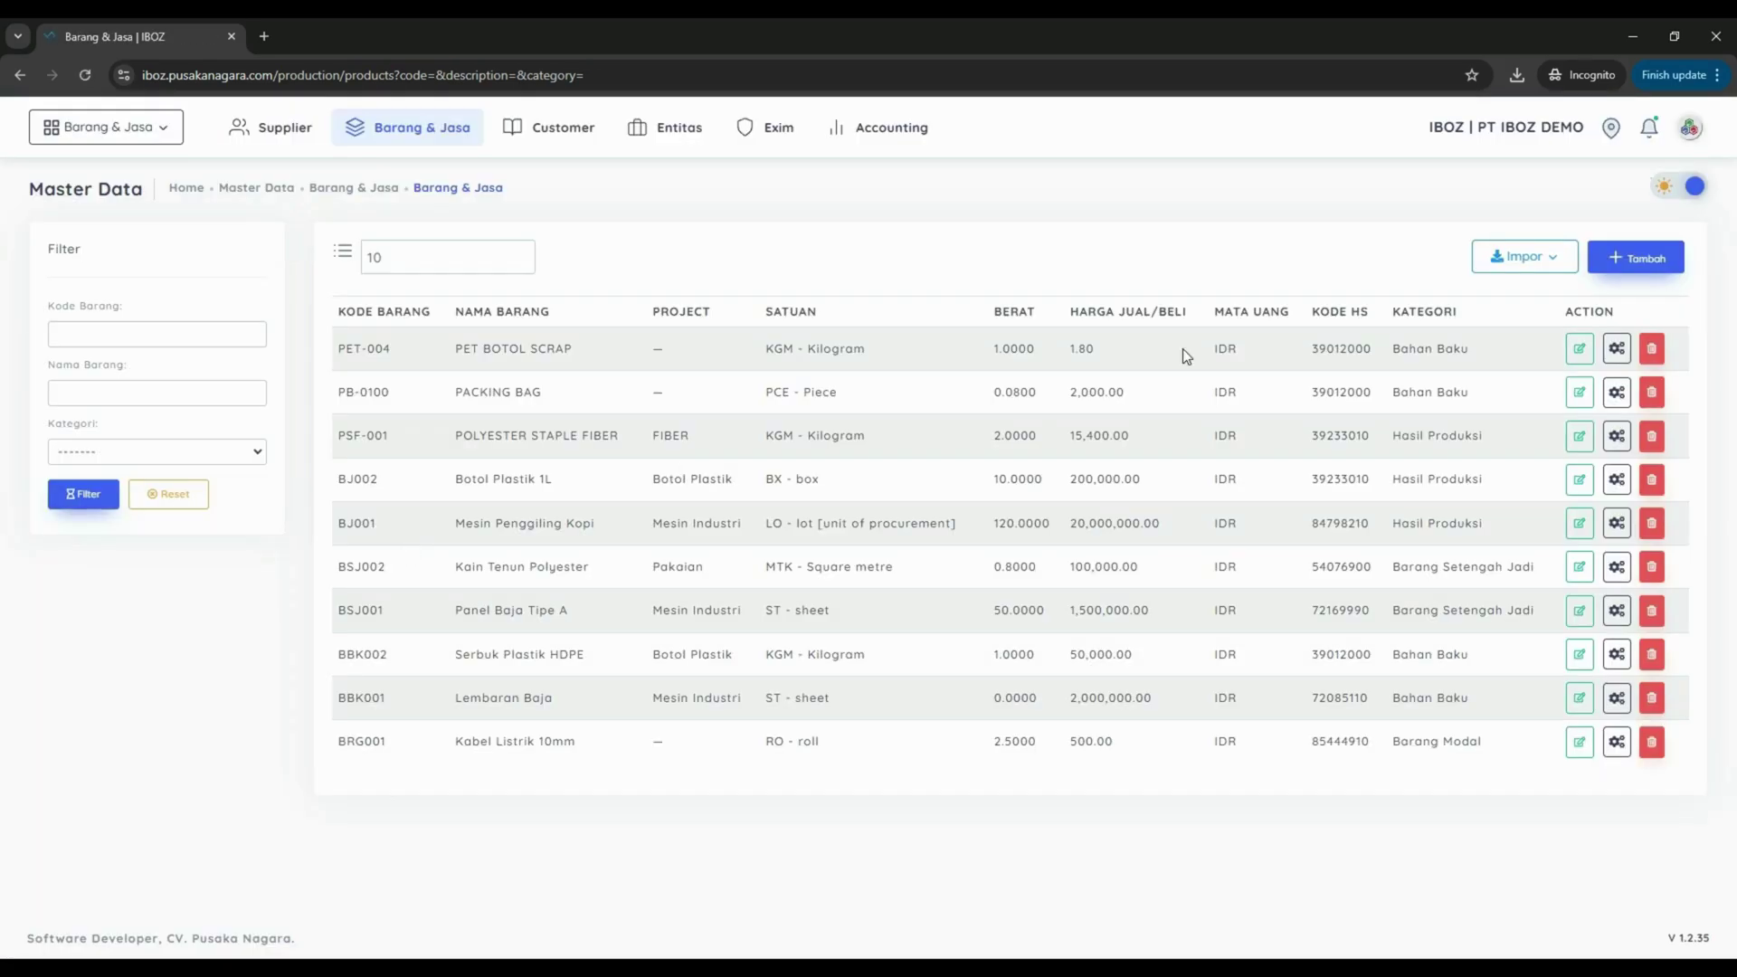
View the Barang import dialog and the blank Tambah/Edit Barang form, closing each without saving.
click(1525, 256)
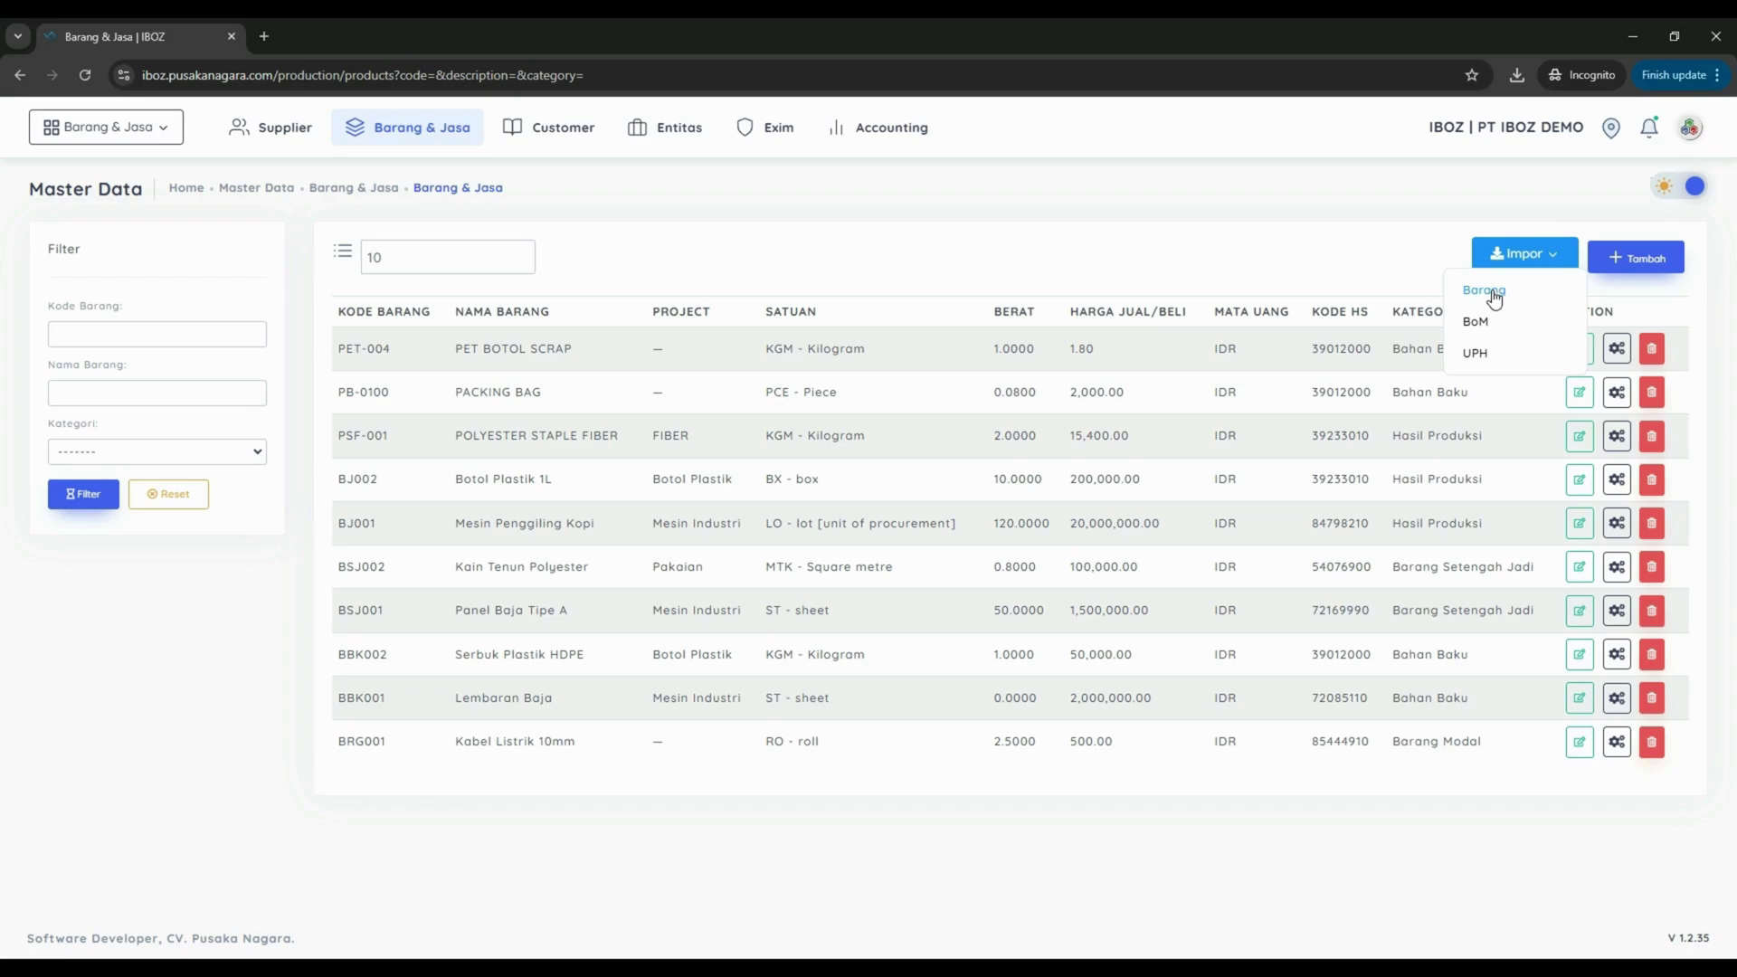
click(1485, 291)
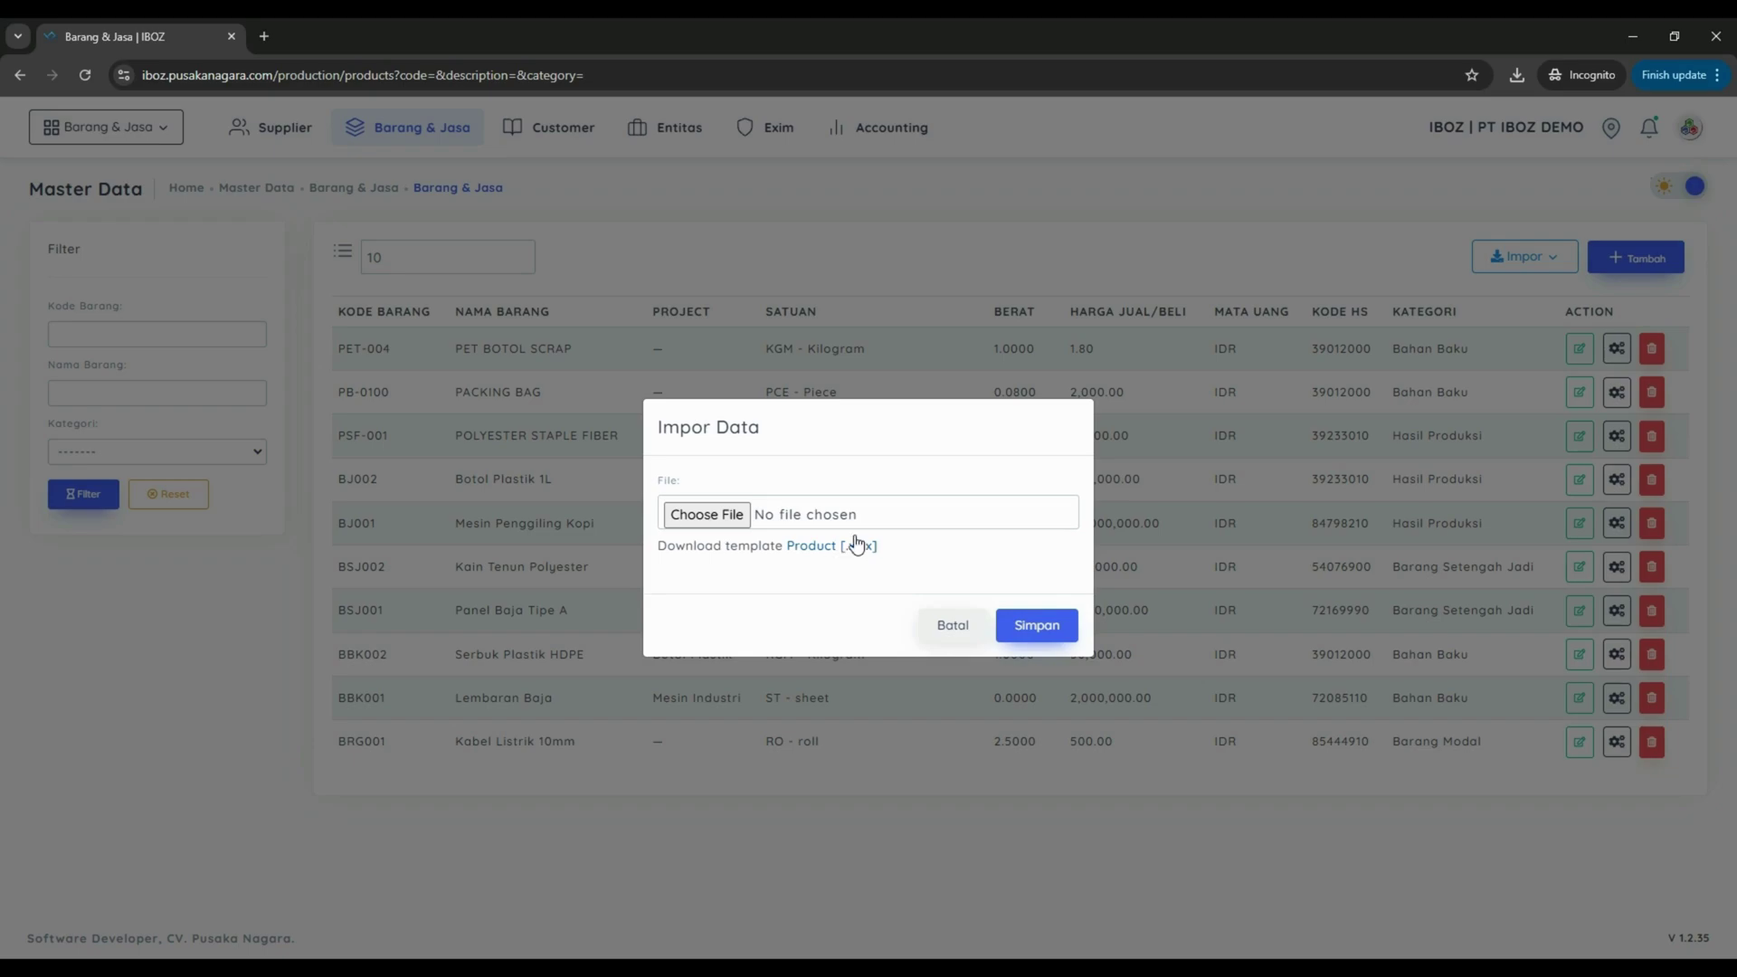
click(949, 635)
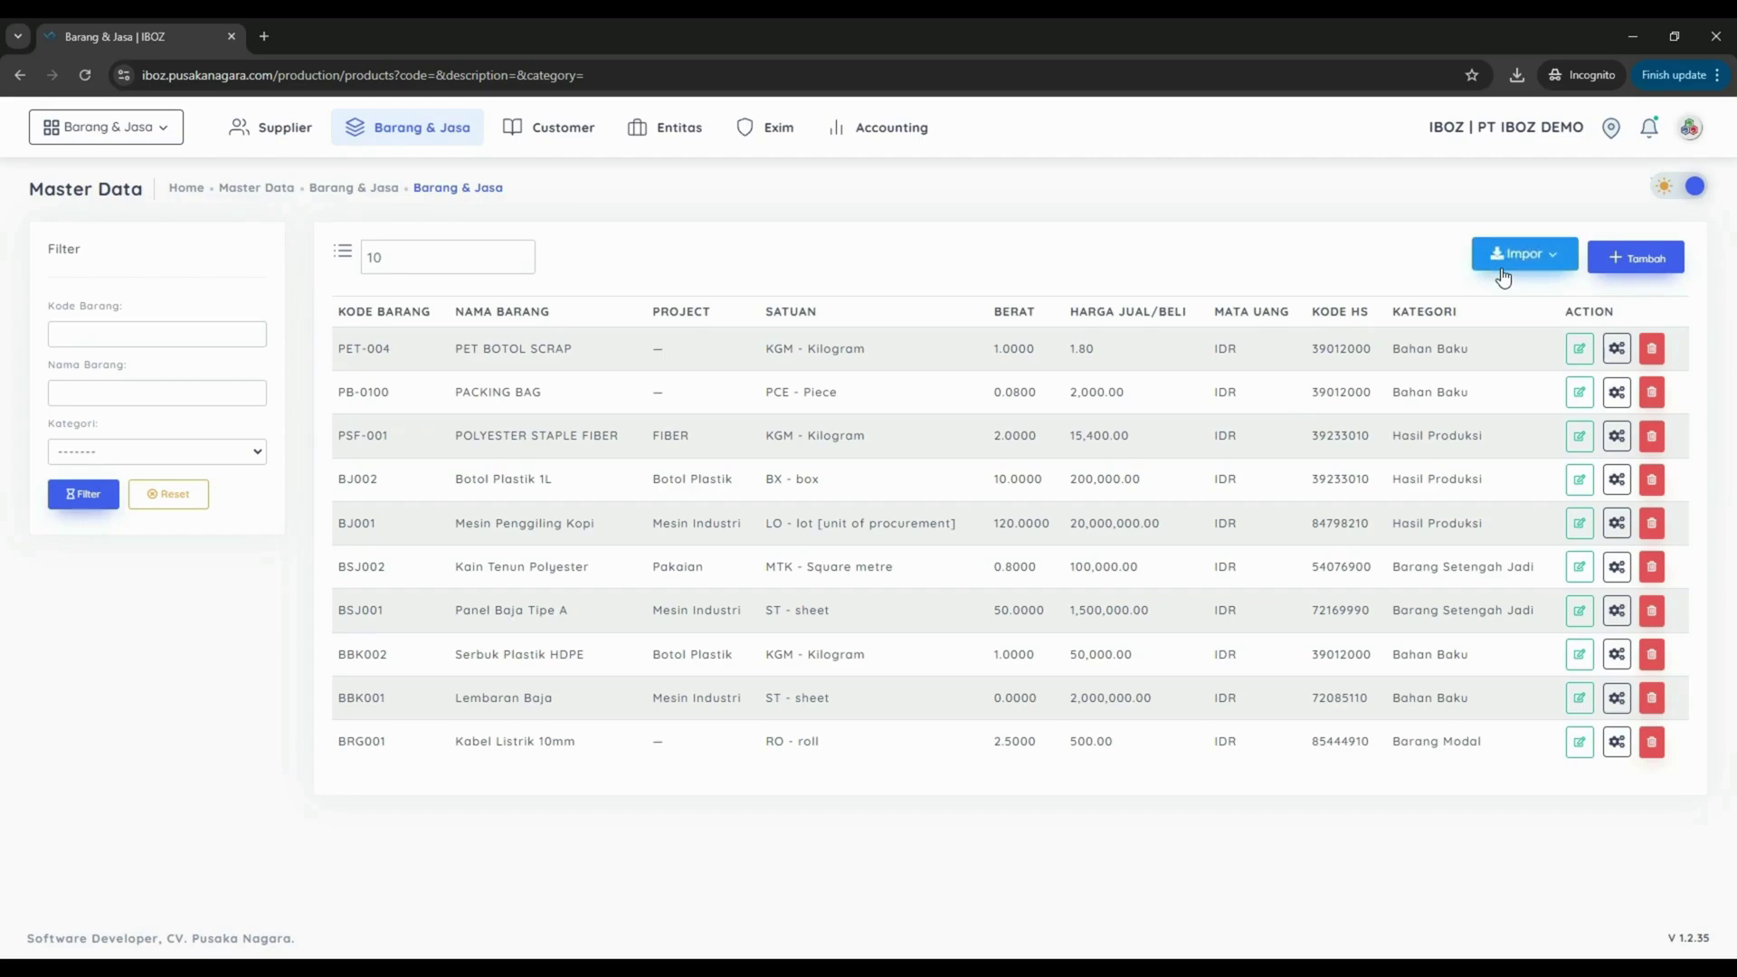
click(1638, 262)
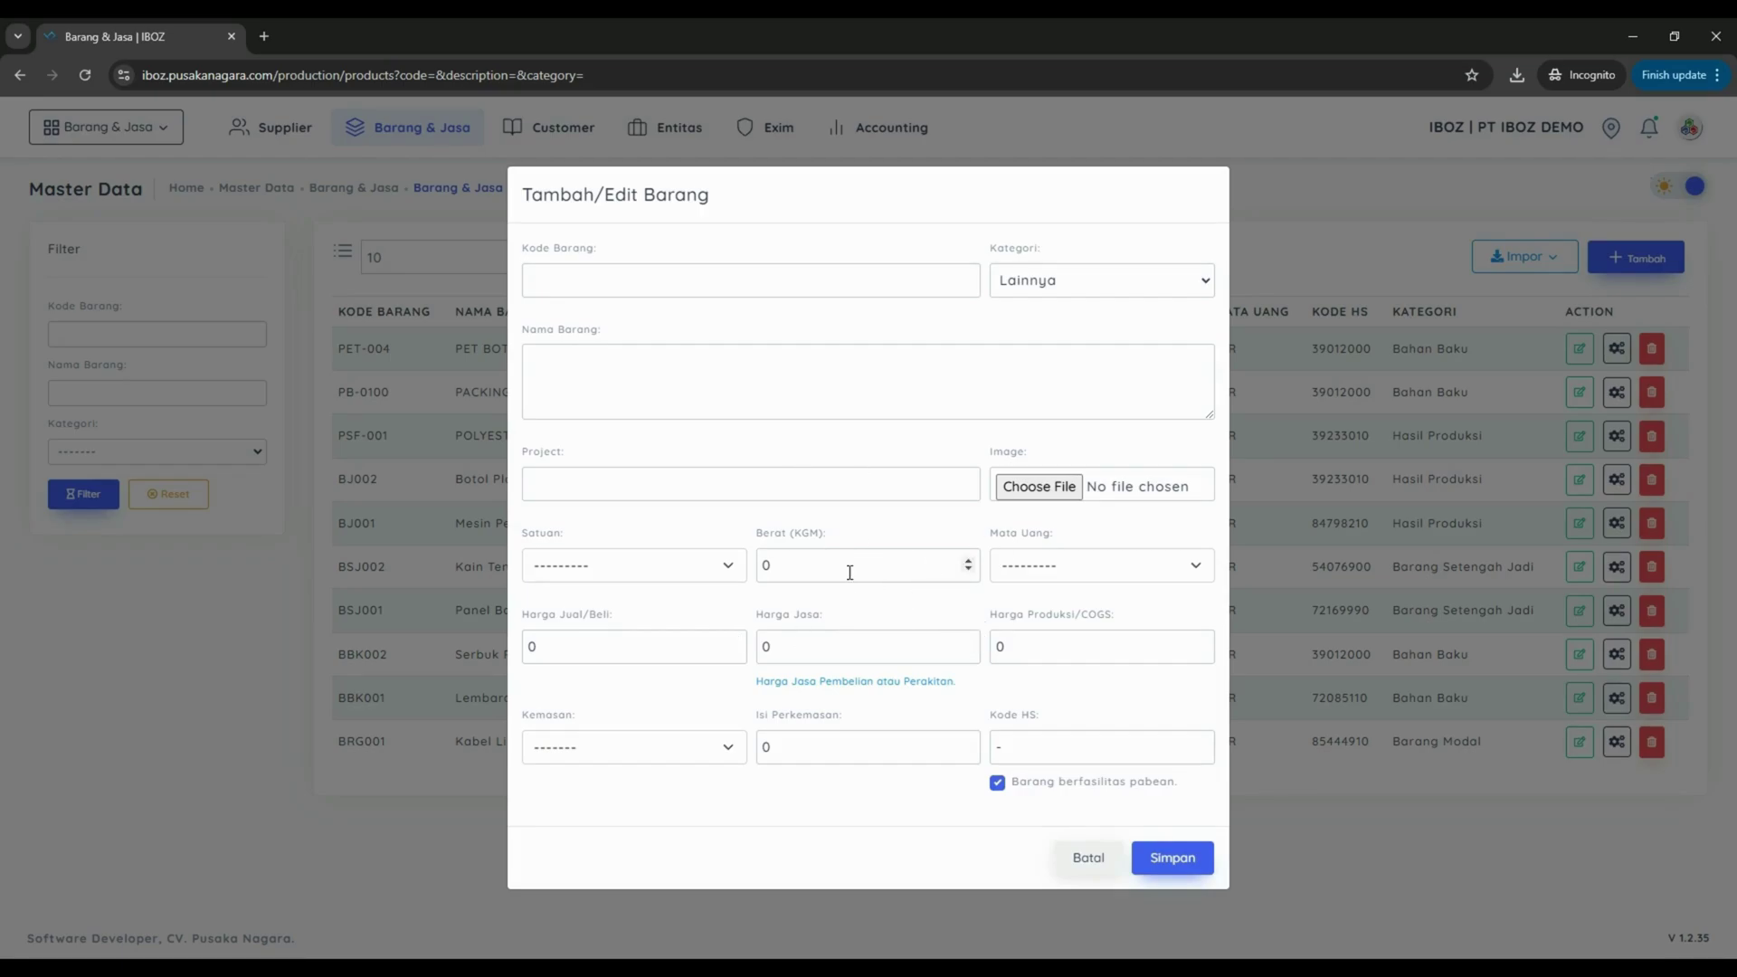
click(1274, 262)
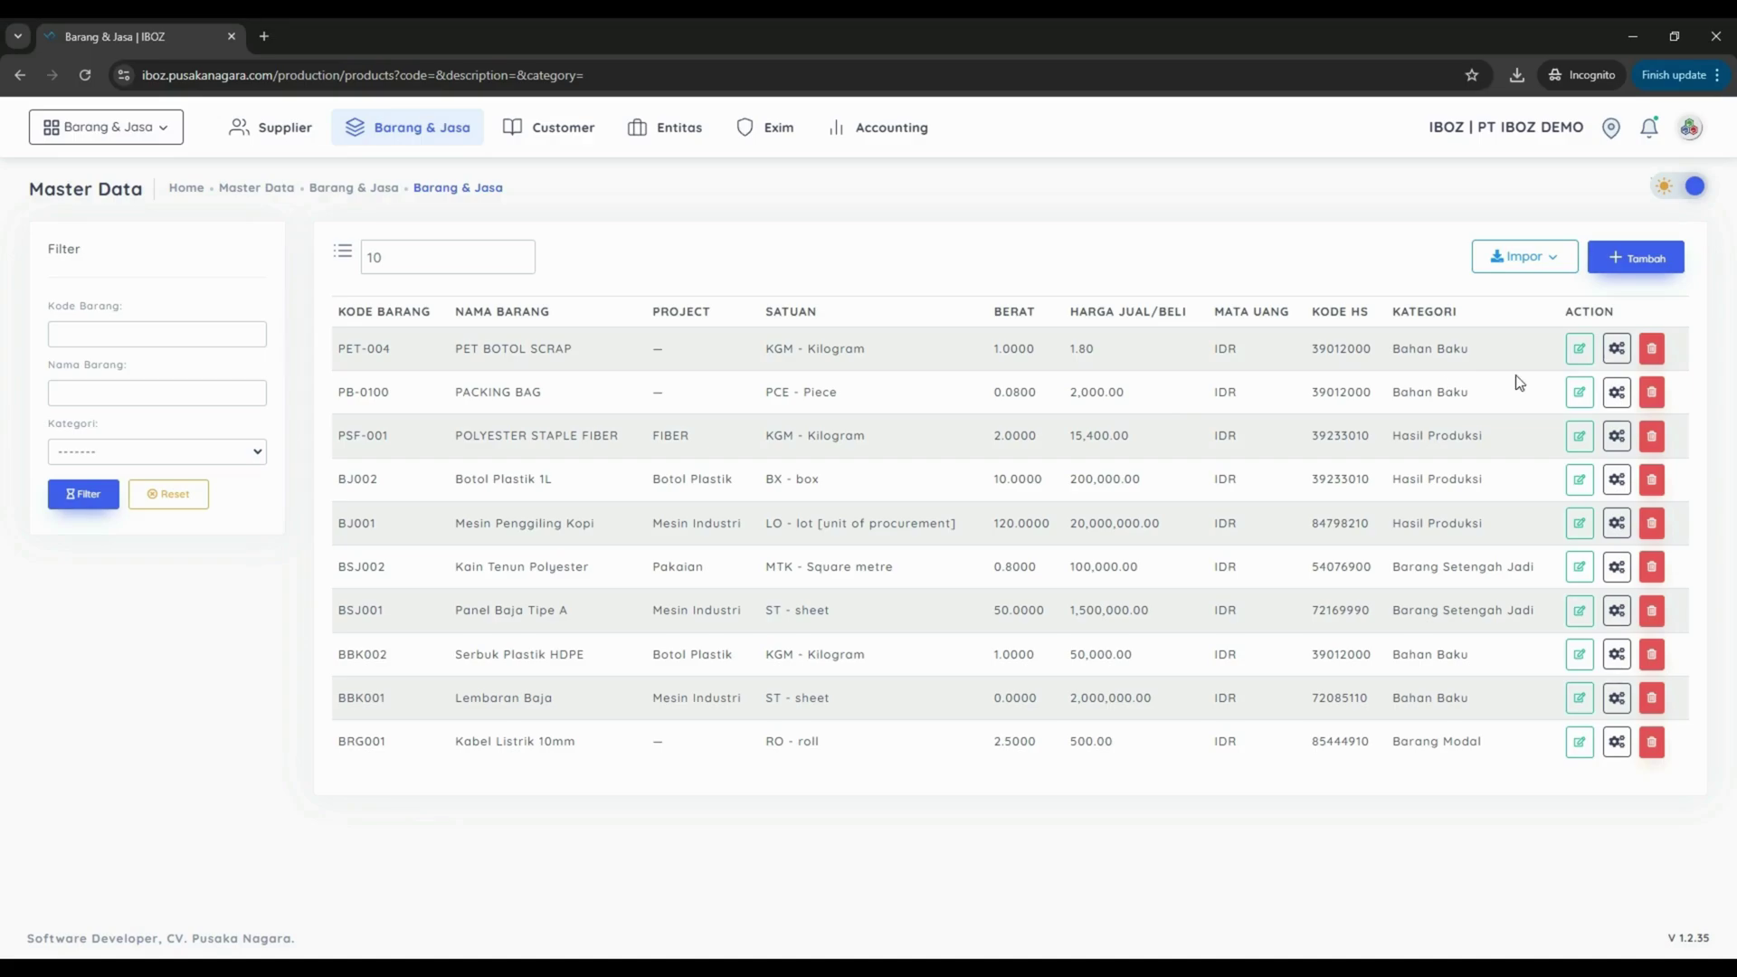
View the detailed form of item PET-004 and go back to the Barang & Jasa list.
click(1617, 356)
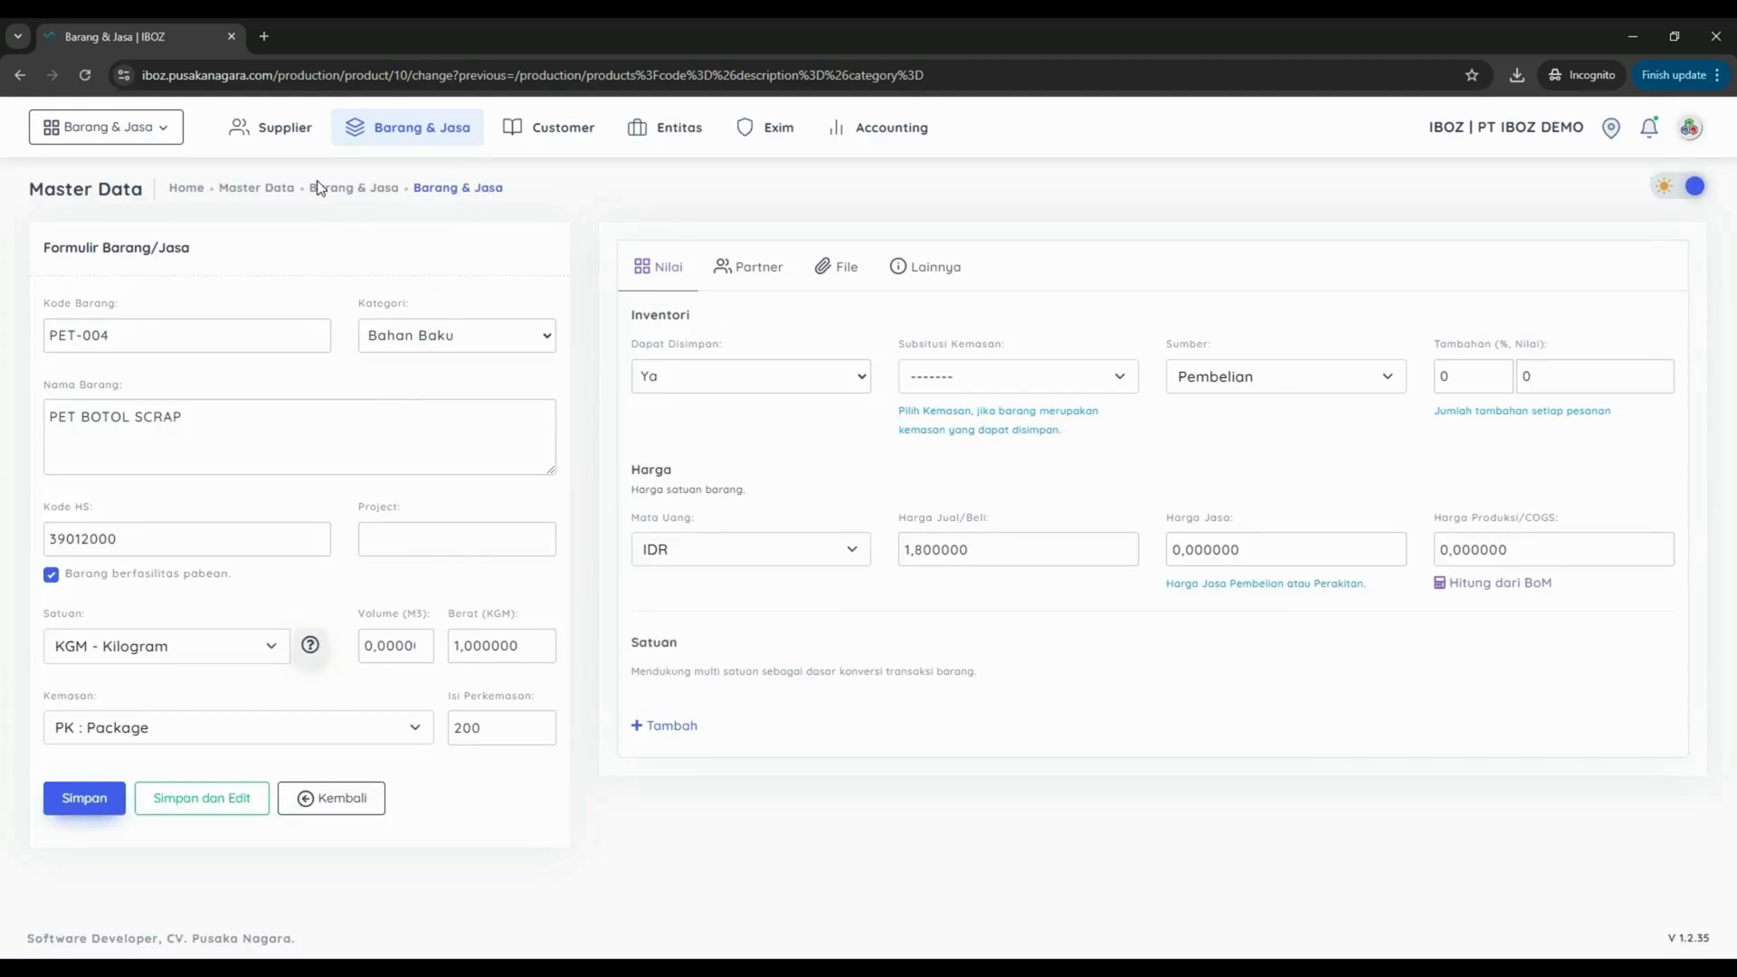
click(418, 133)
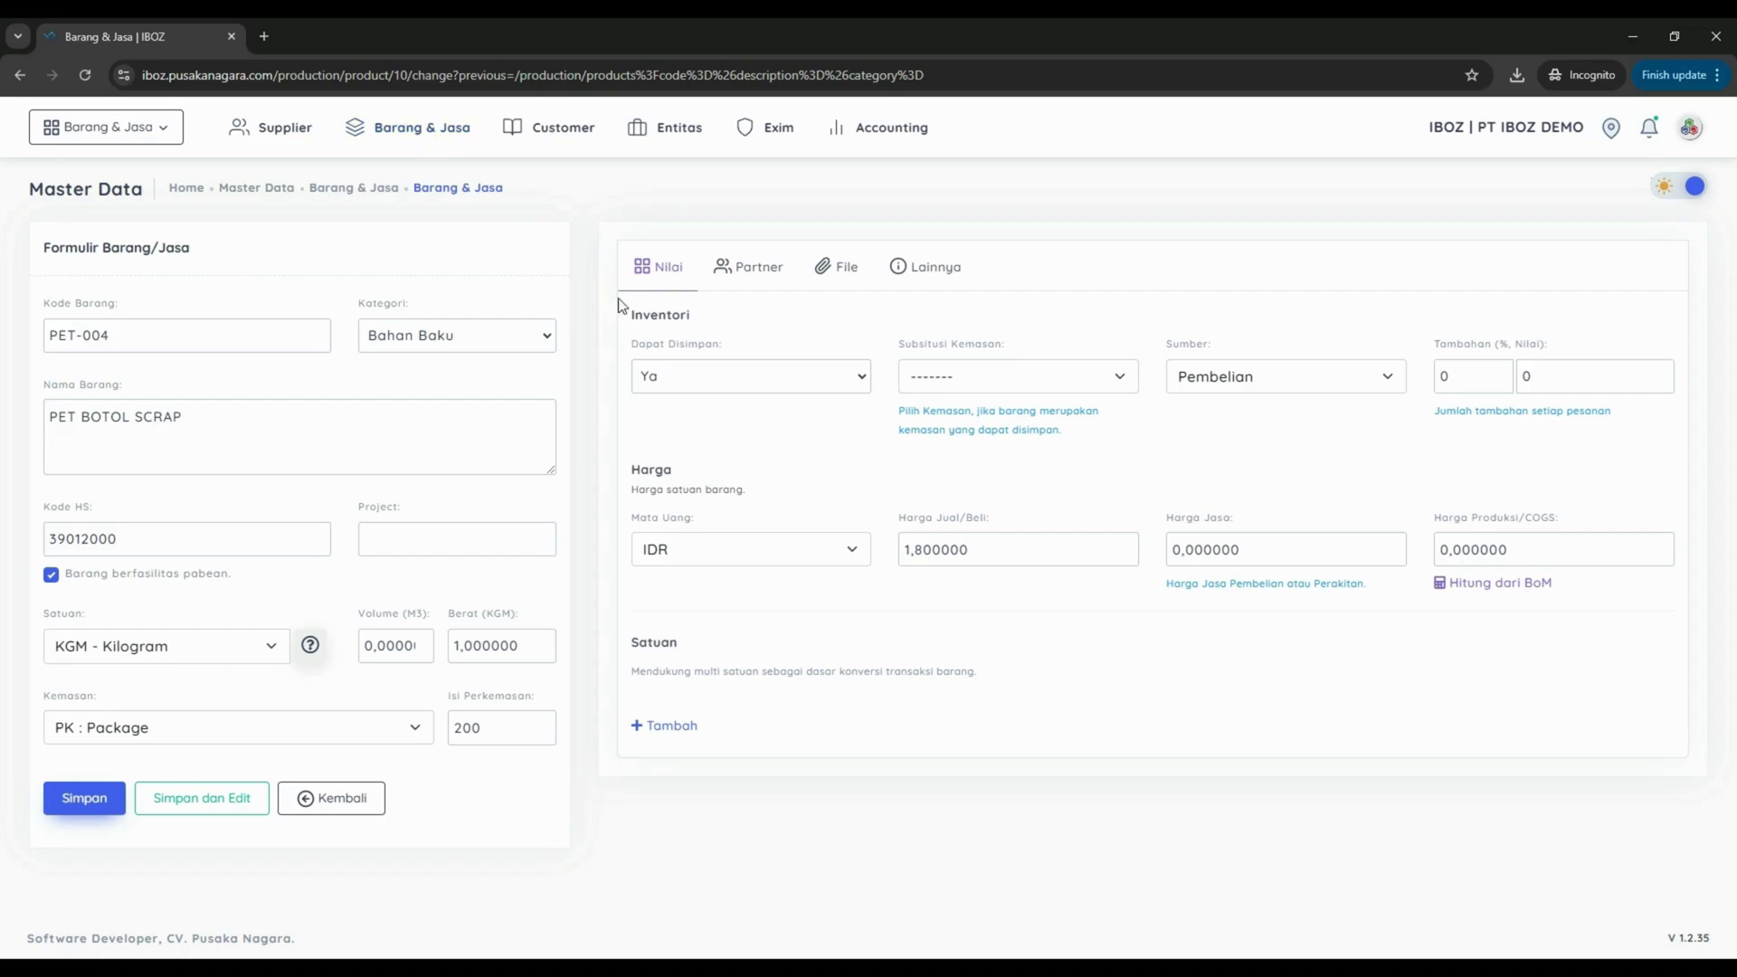
mouse_move(428, 135)
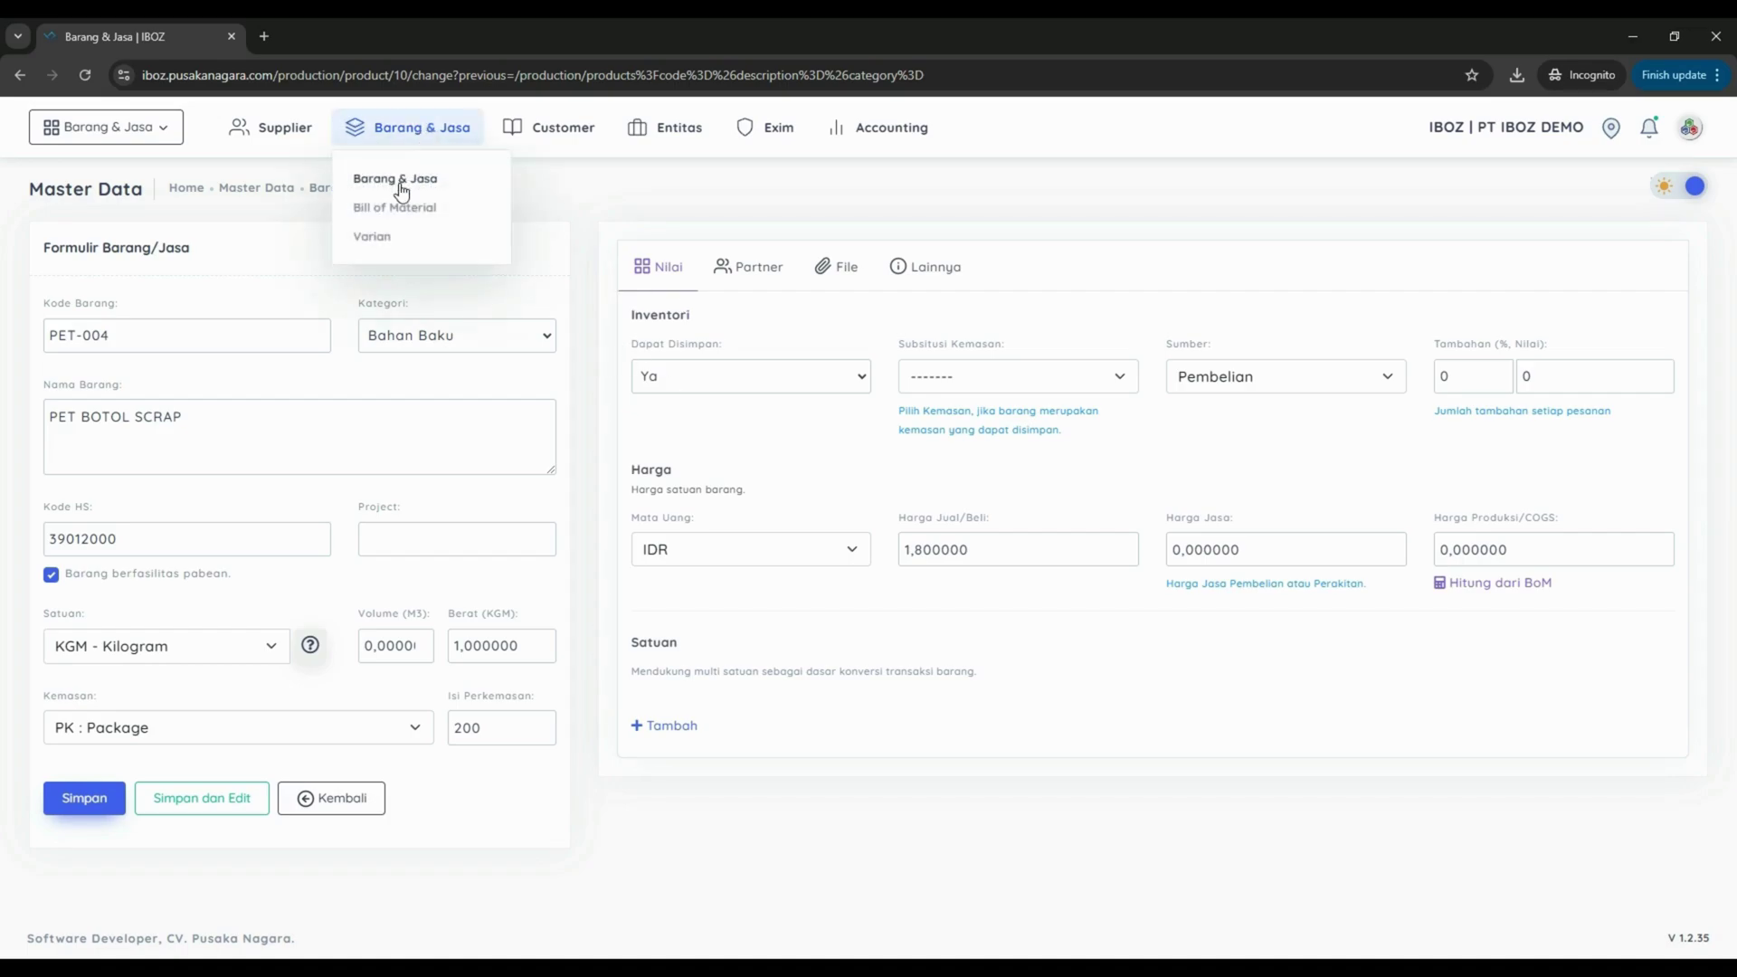
click(399, 181)
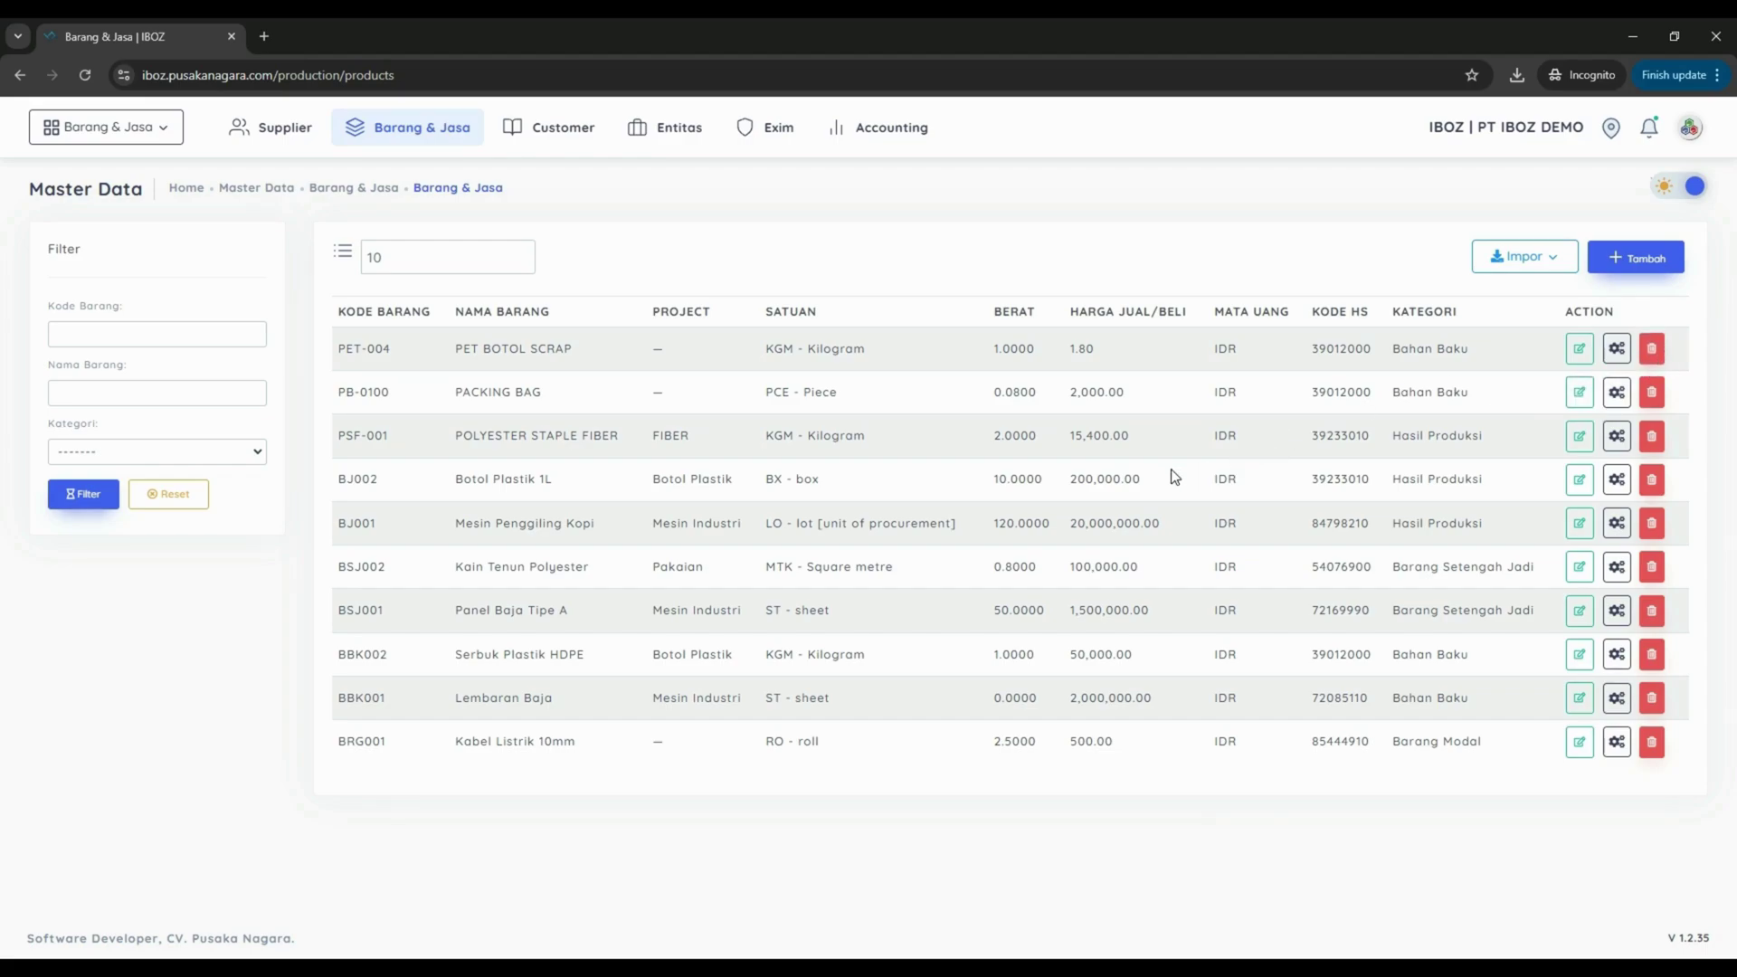
Start a new item with code BB0012025, category Bahan Baku, name "Kain Fiber" and project "Kain".
click(1644, 260)
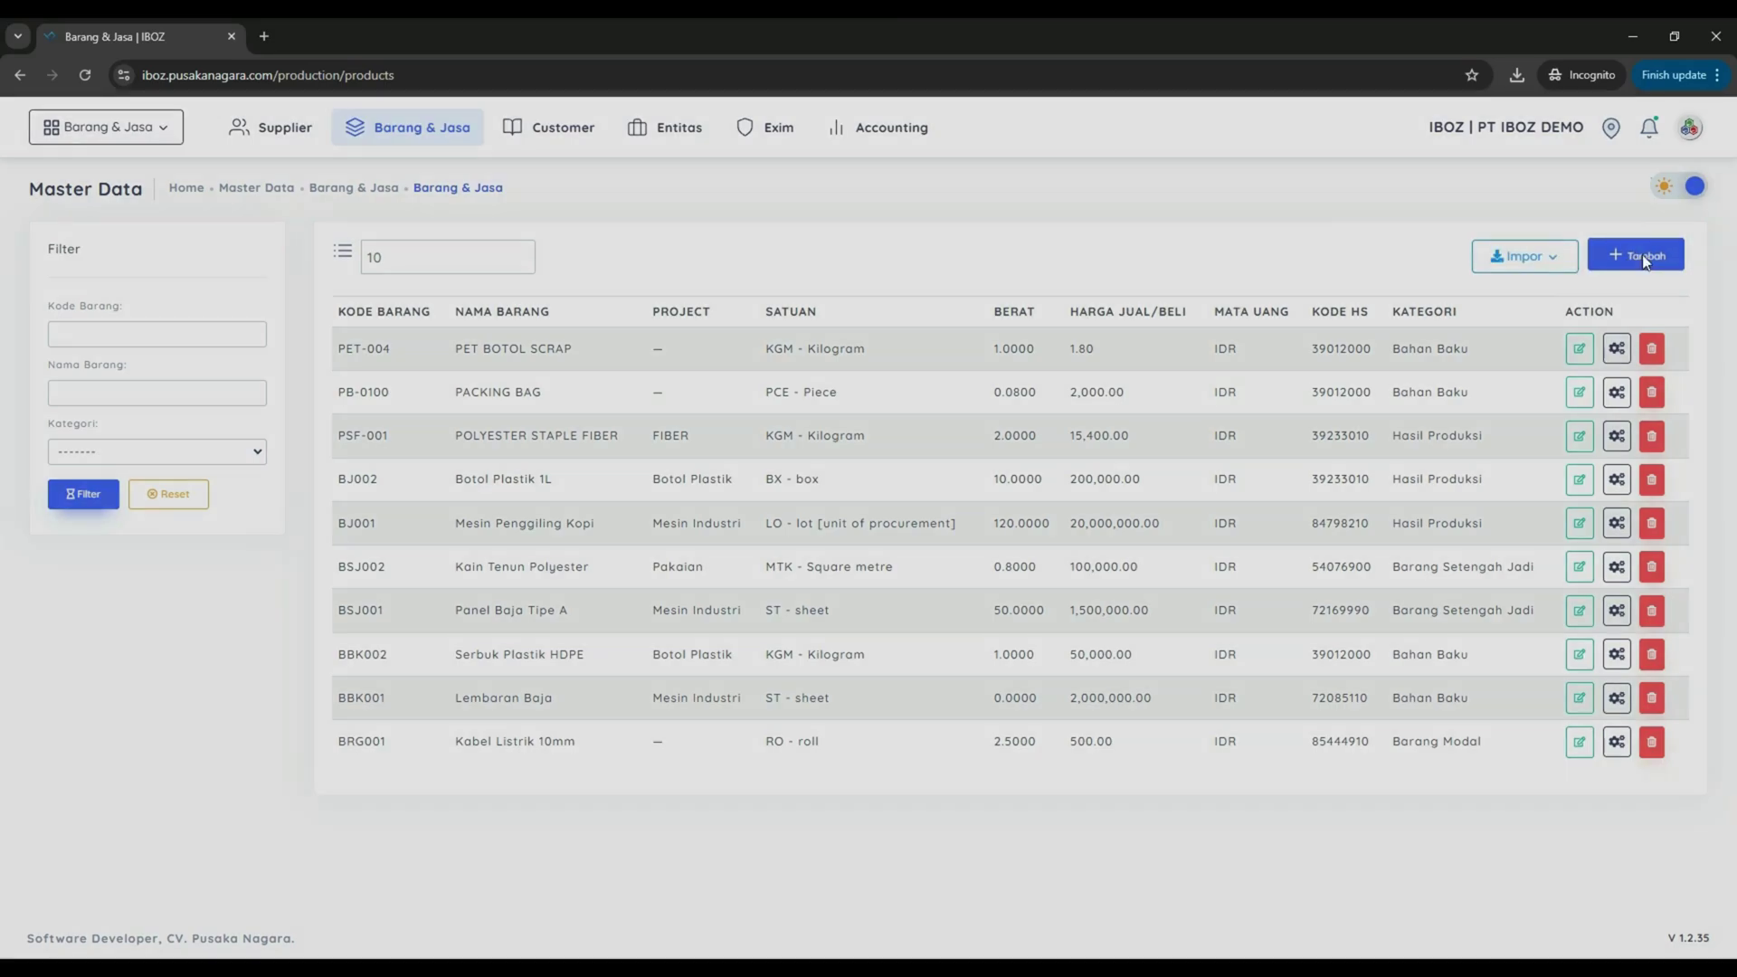
click(648, 280)
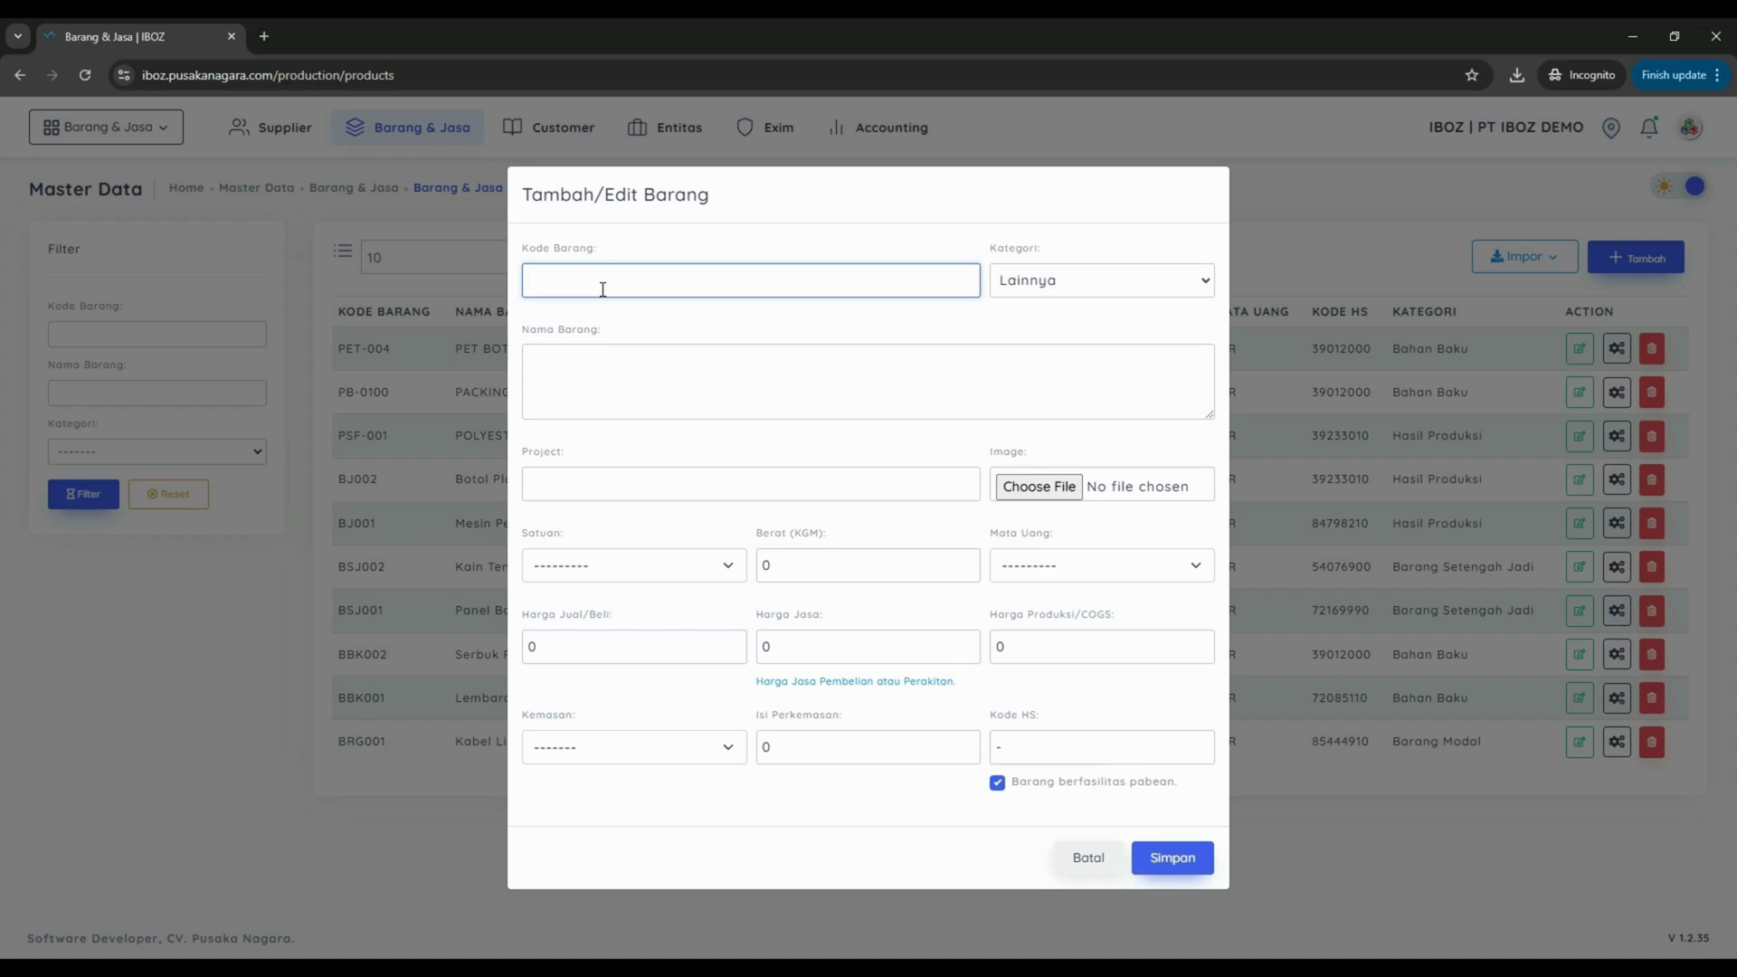
text(BB0012025)
click(1015, 290)
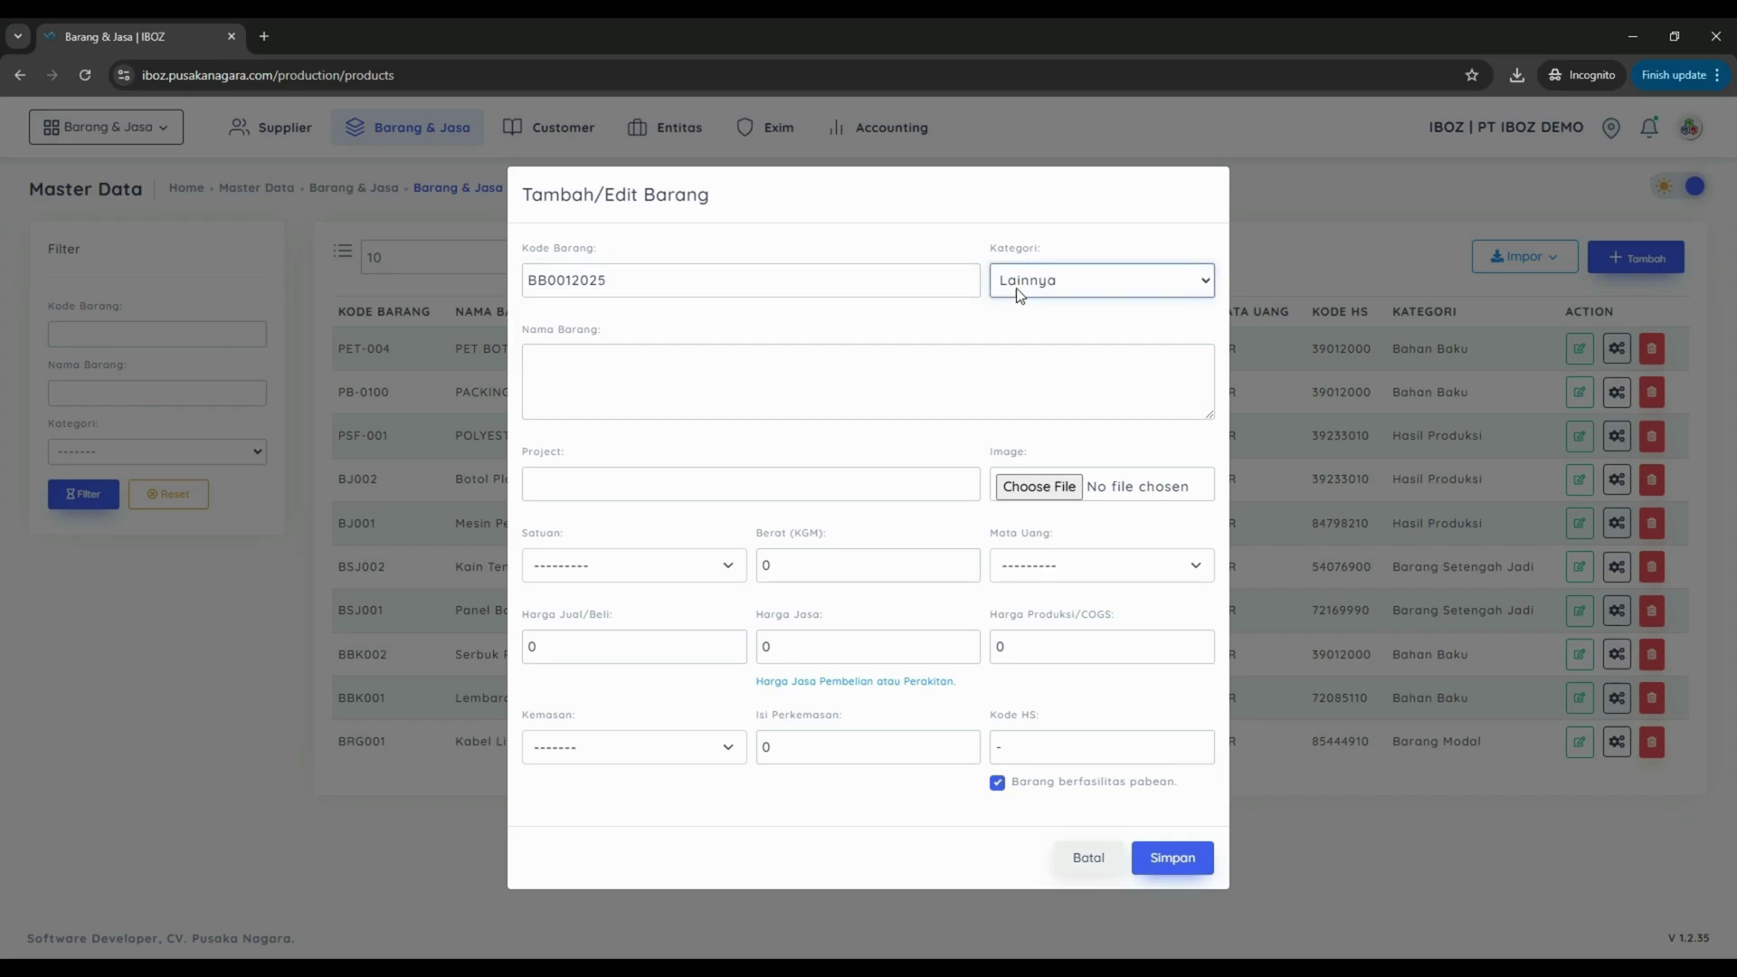
click(1033, 350)
click(813, 401)
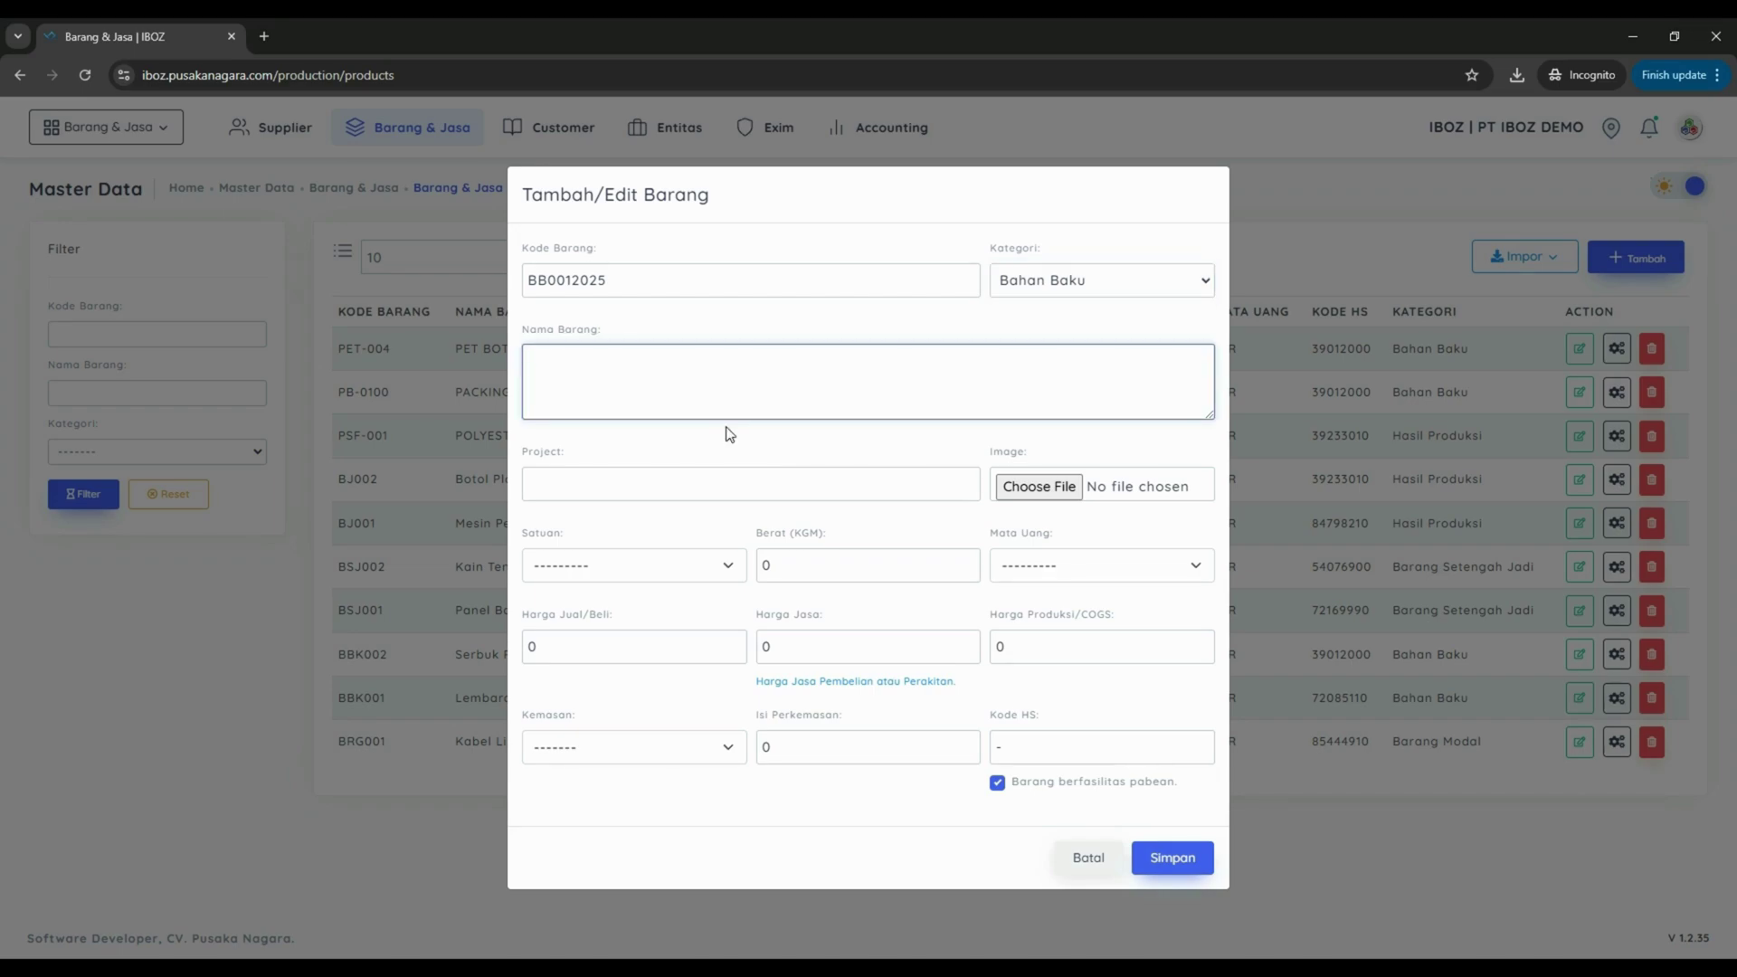
text(Kain Fiber)
click(647, 478)
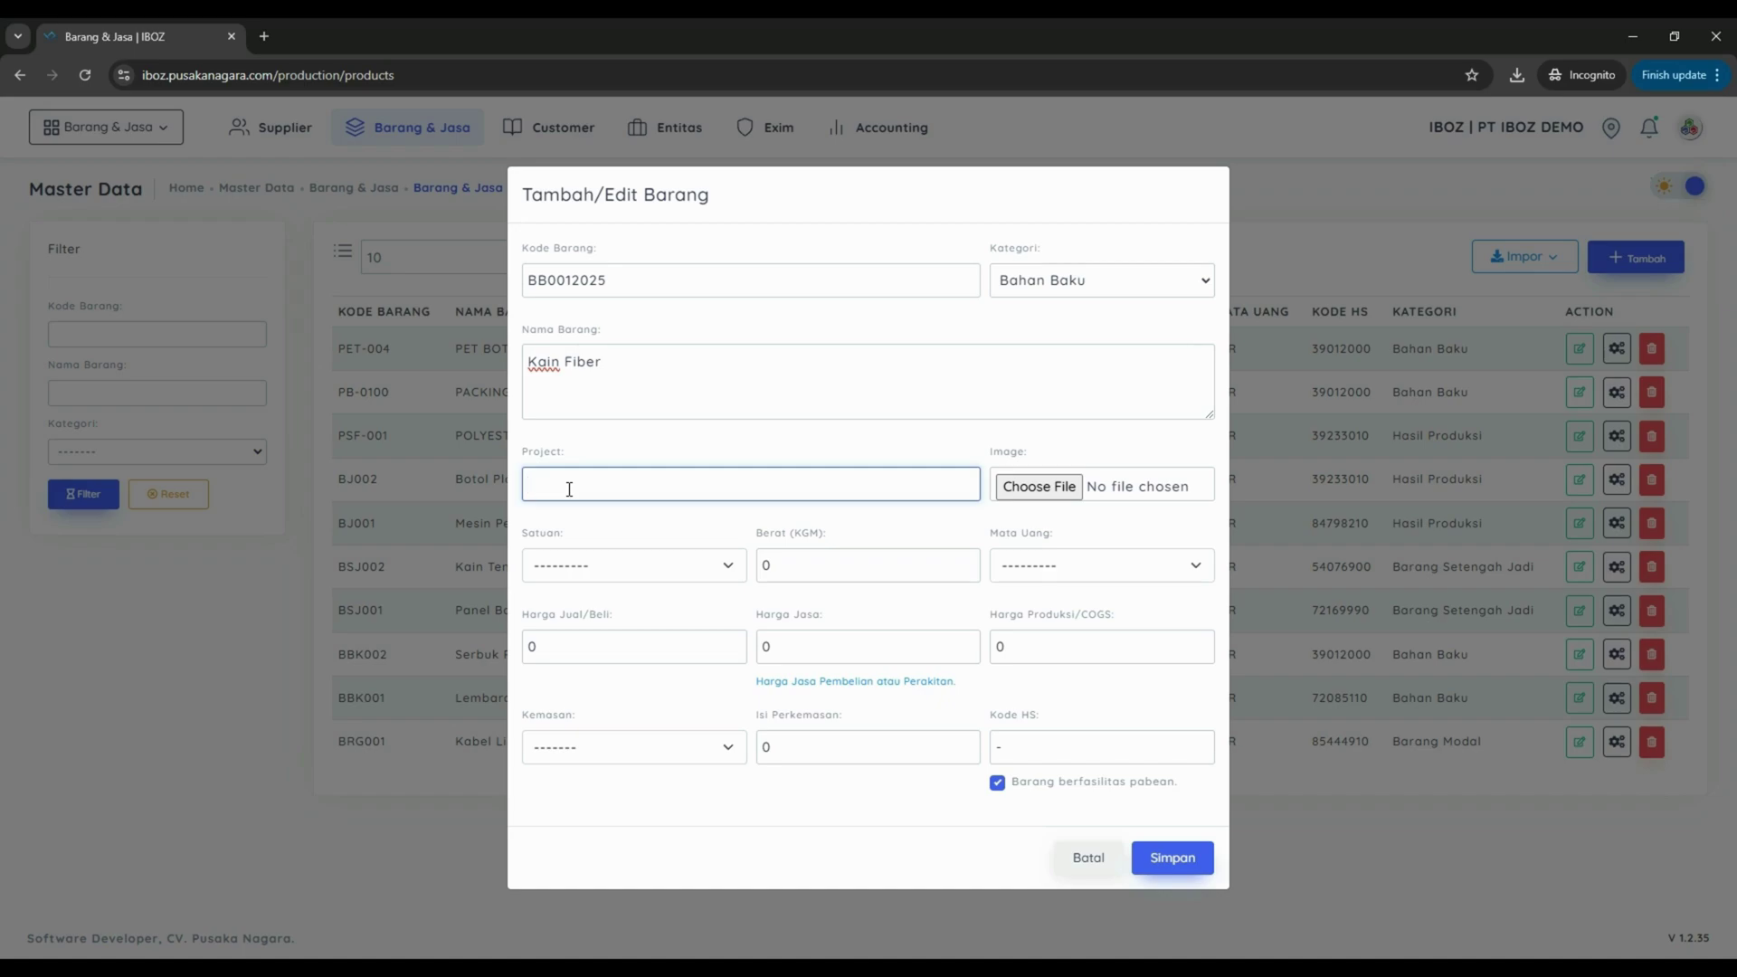
text(Kain)
Set the new item's unit (Satuan) to YRD - Yard (0.9144 m), narrowing the unit list with "yard".
click(631, 578)
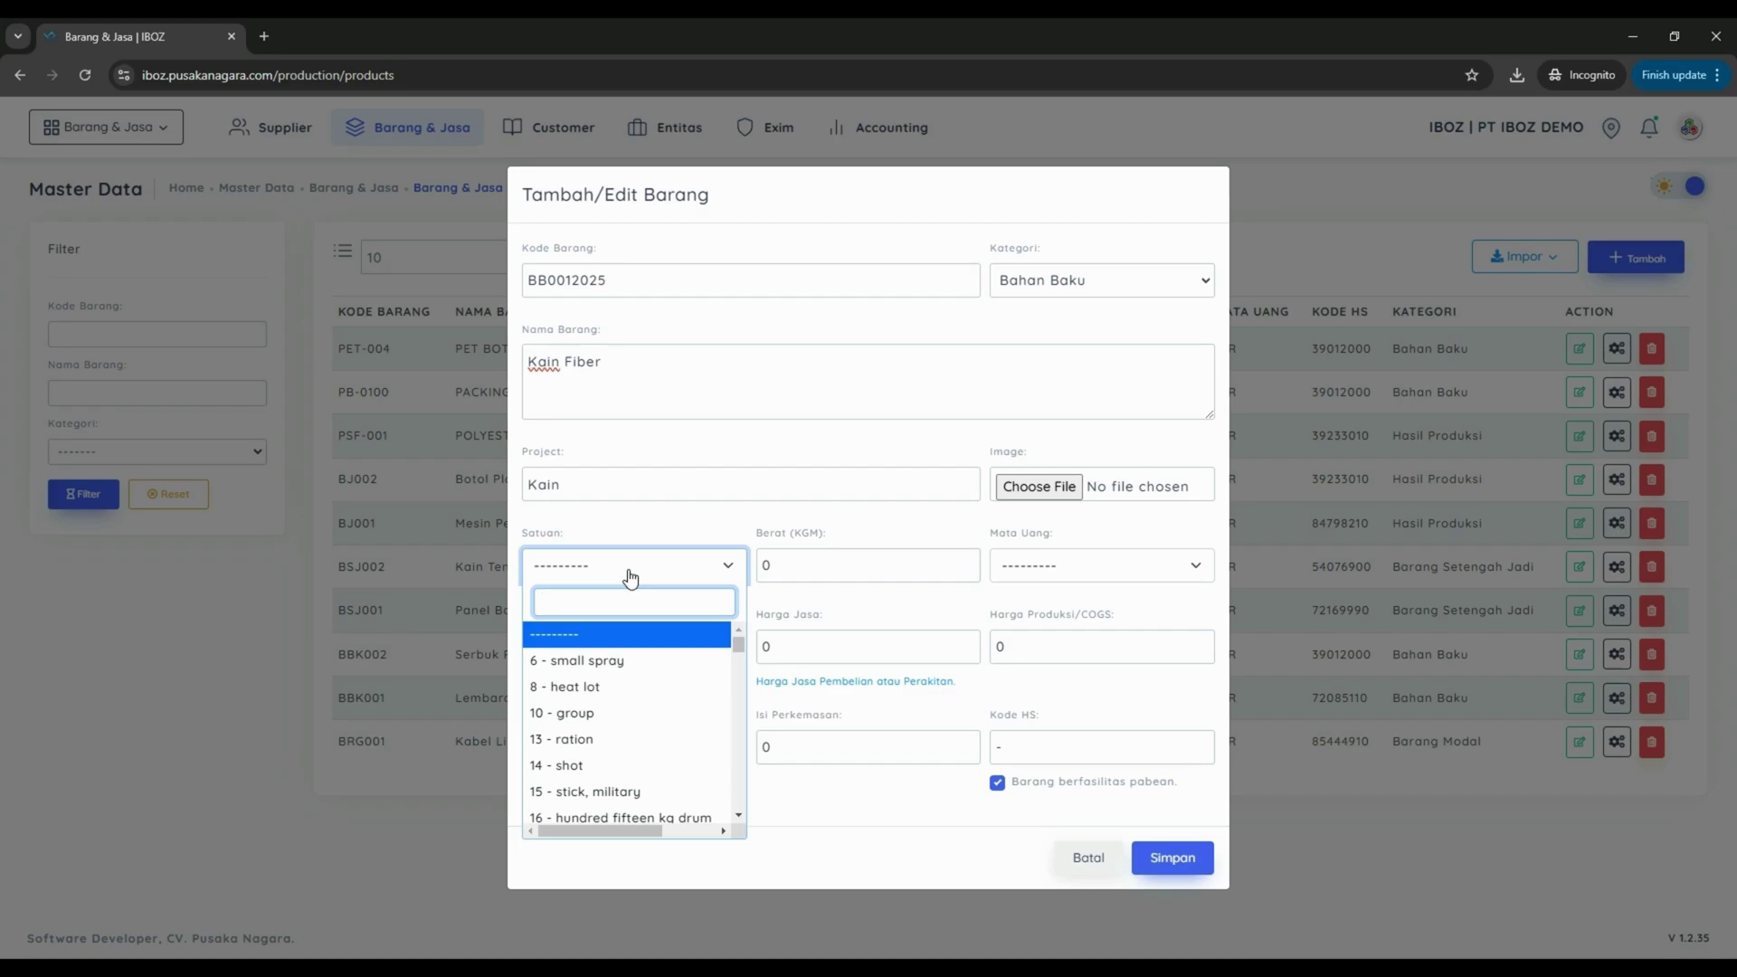
text(mtr)
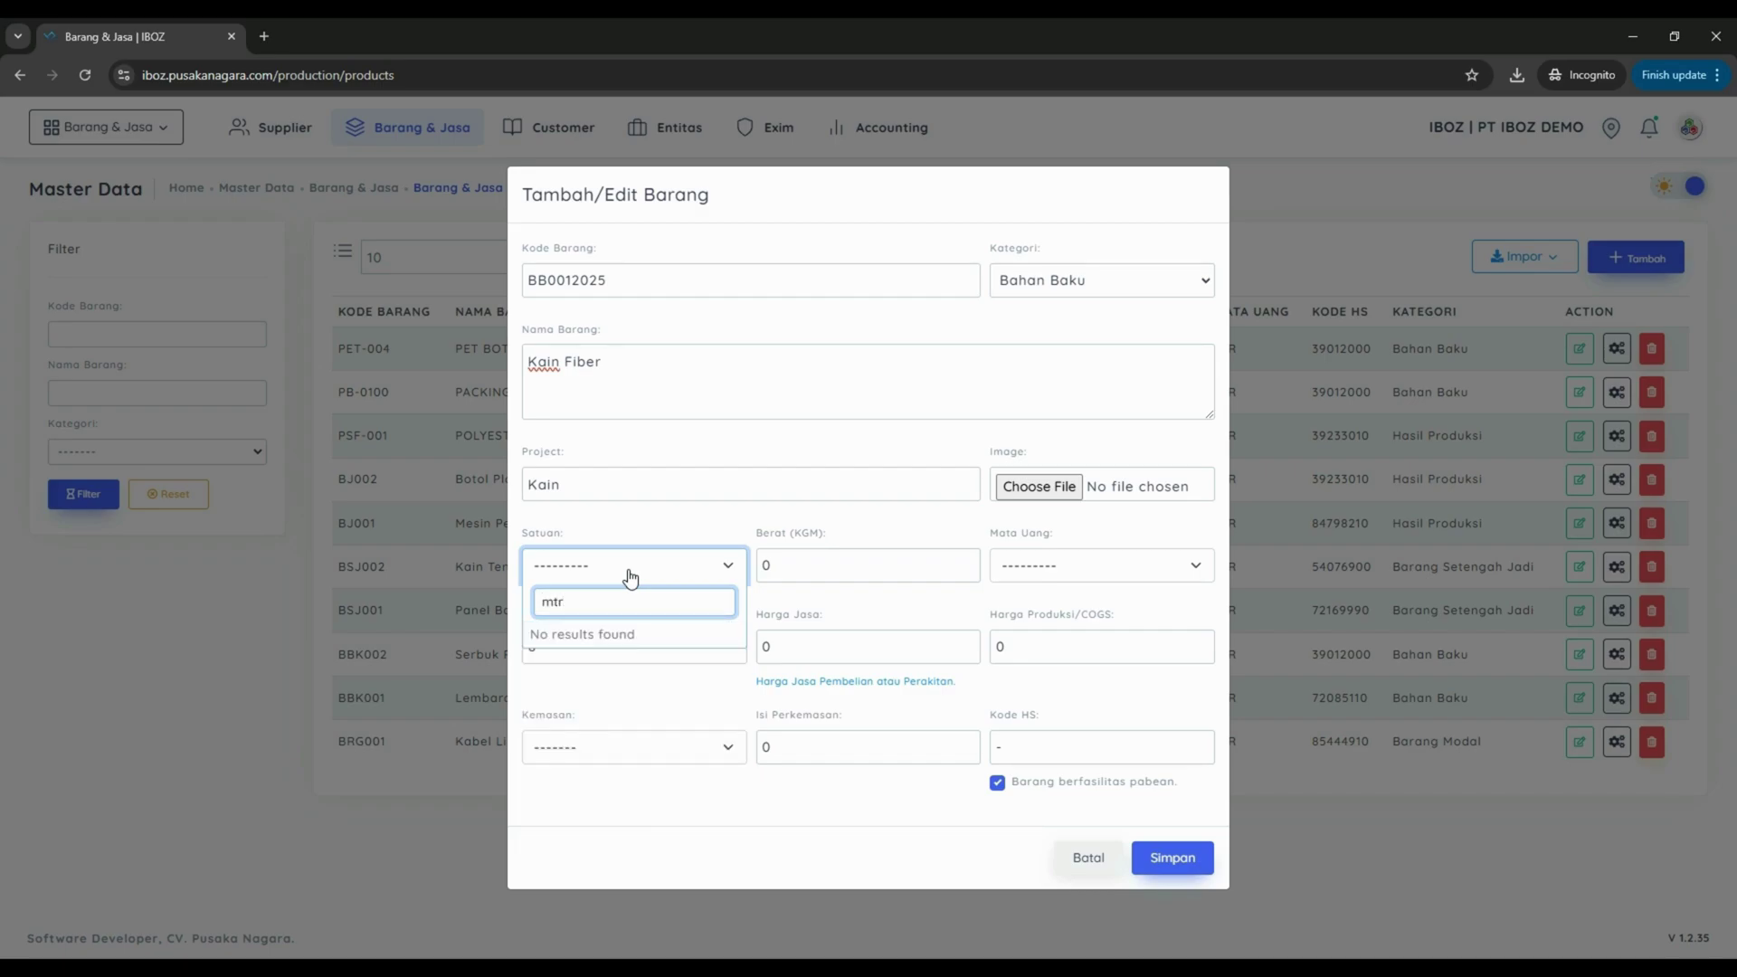
key(BackSpace)
key(BackSpace)
key(BackSpace)
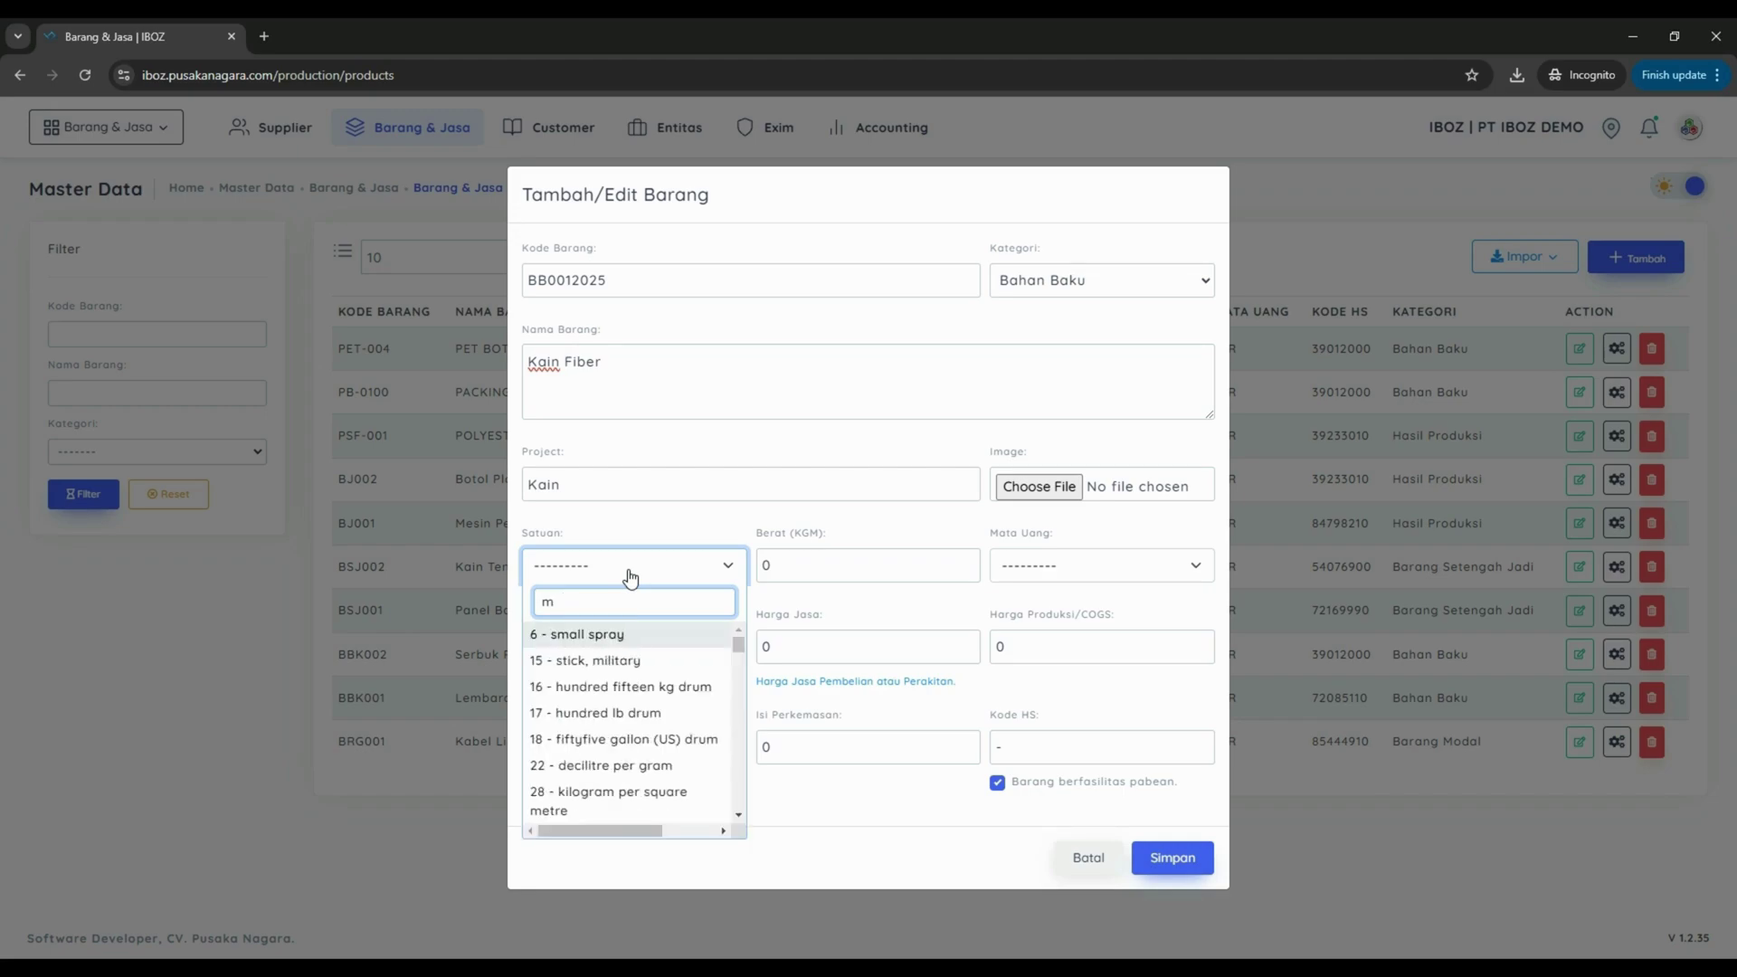
text(y)
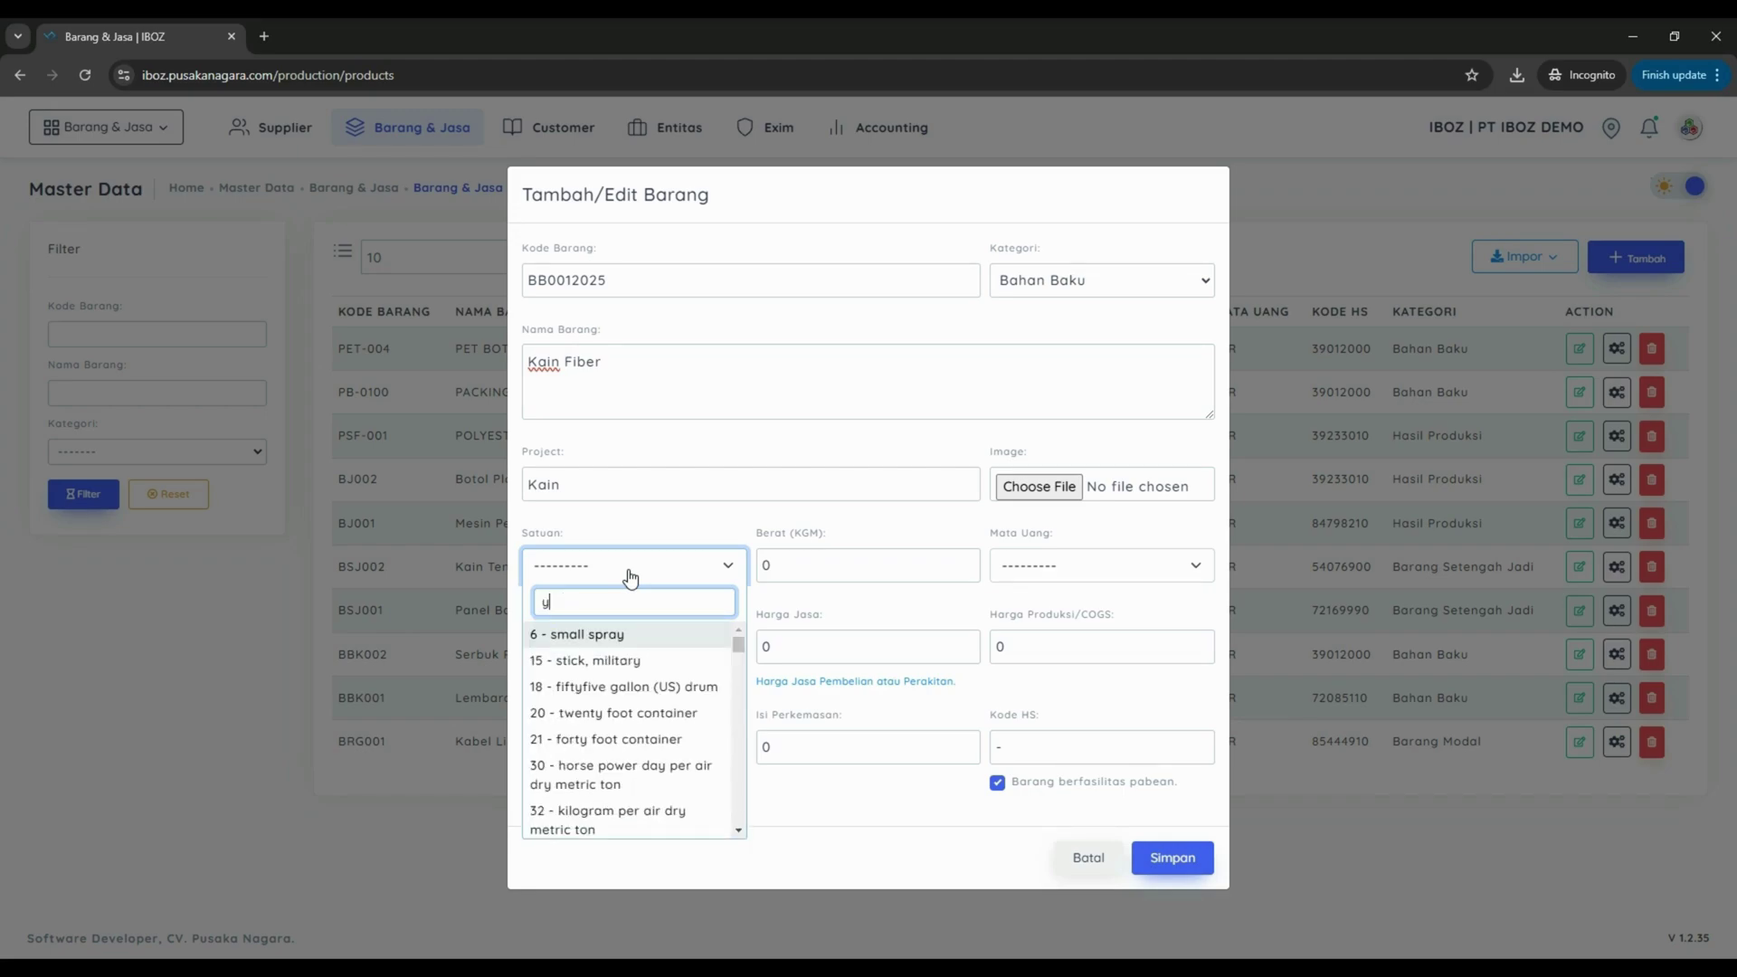
text(d)
text(r)
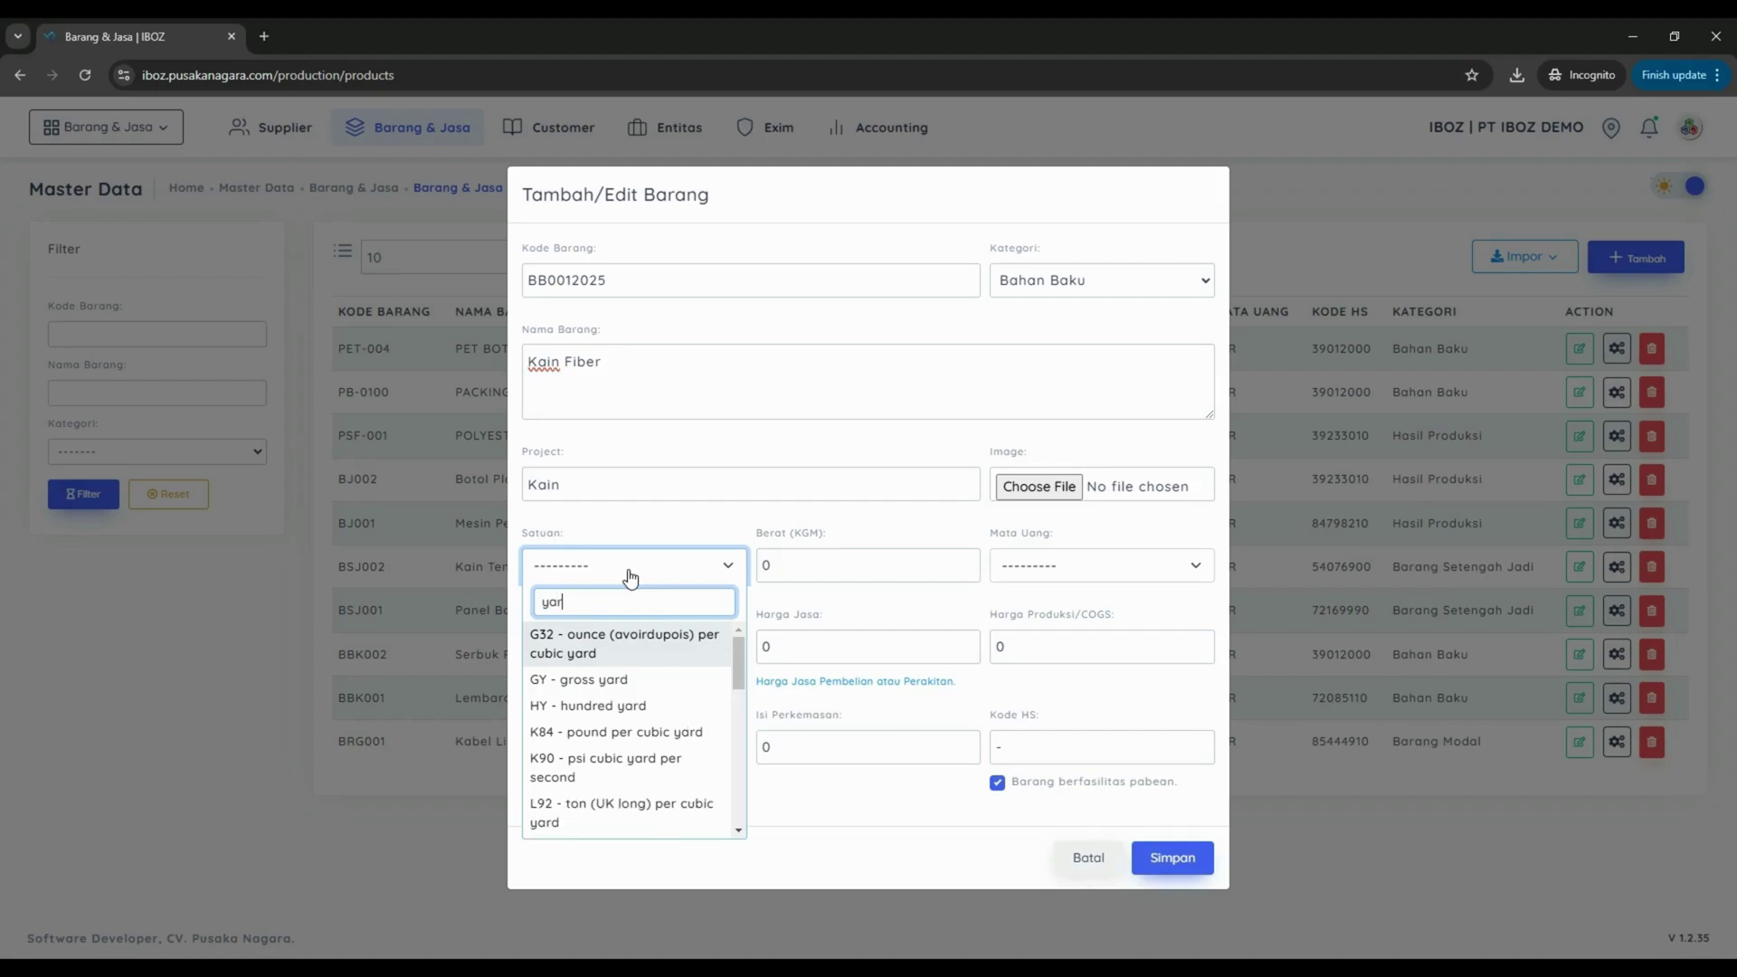
text(d)
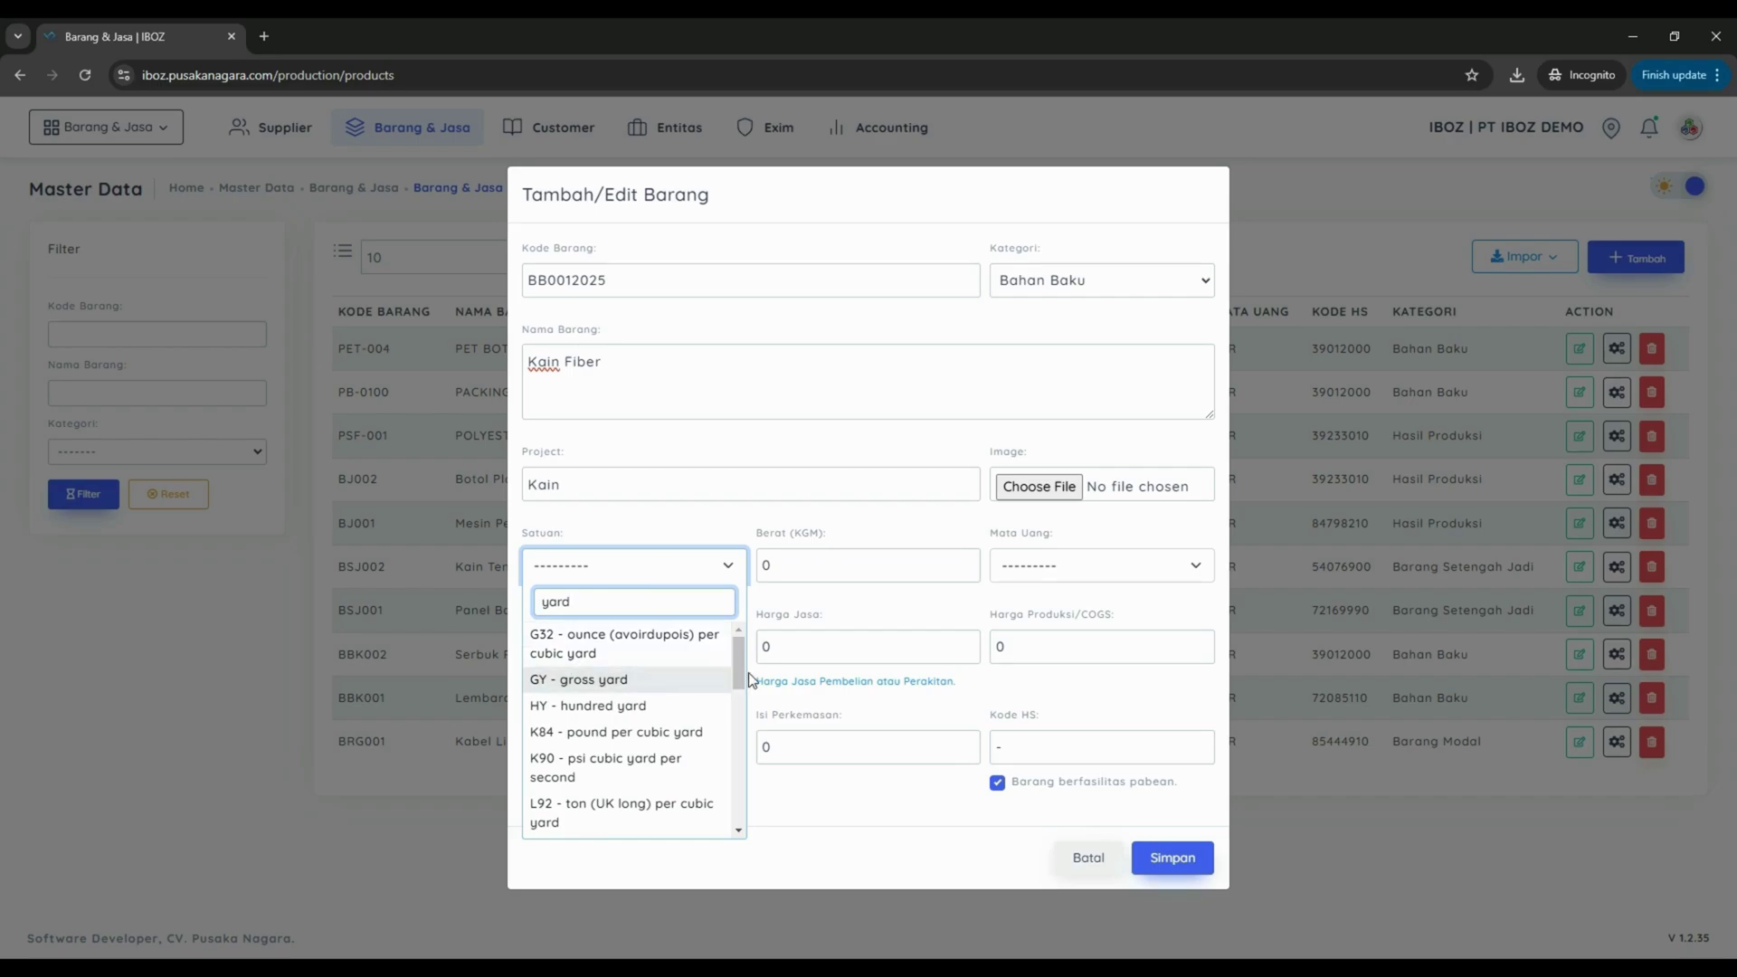
drag(744, 674, 771, 826)
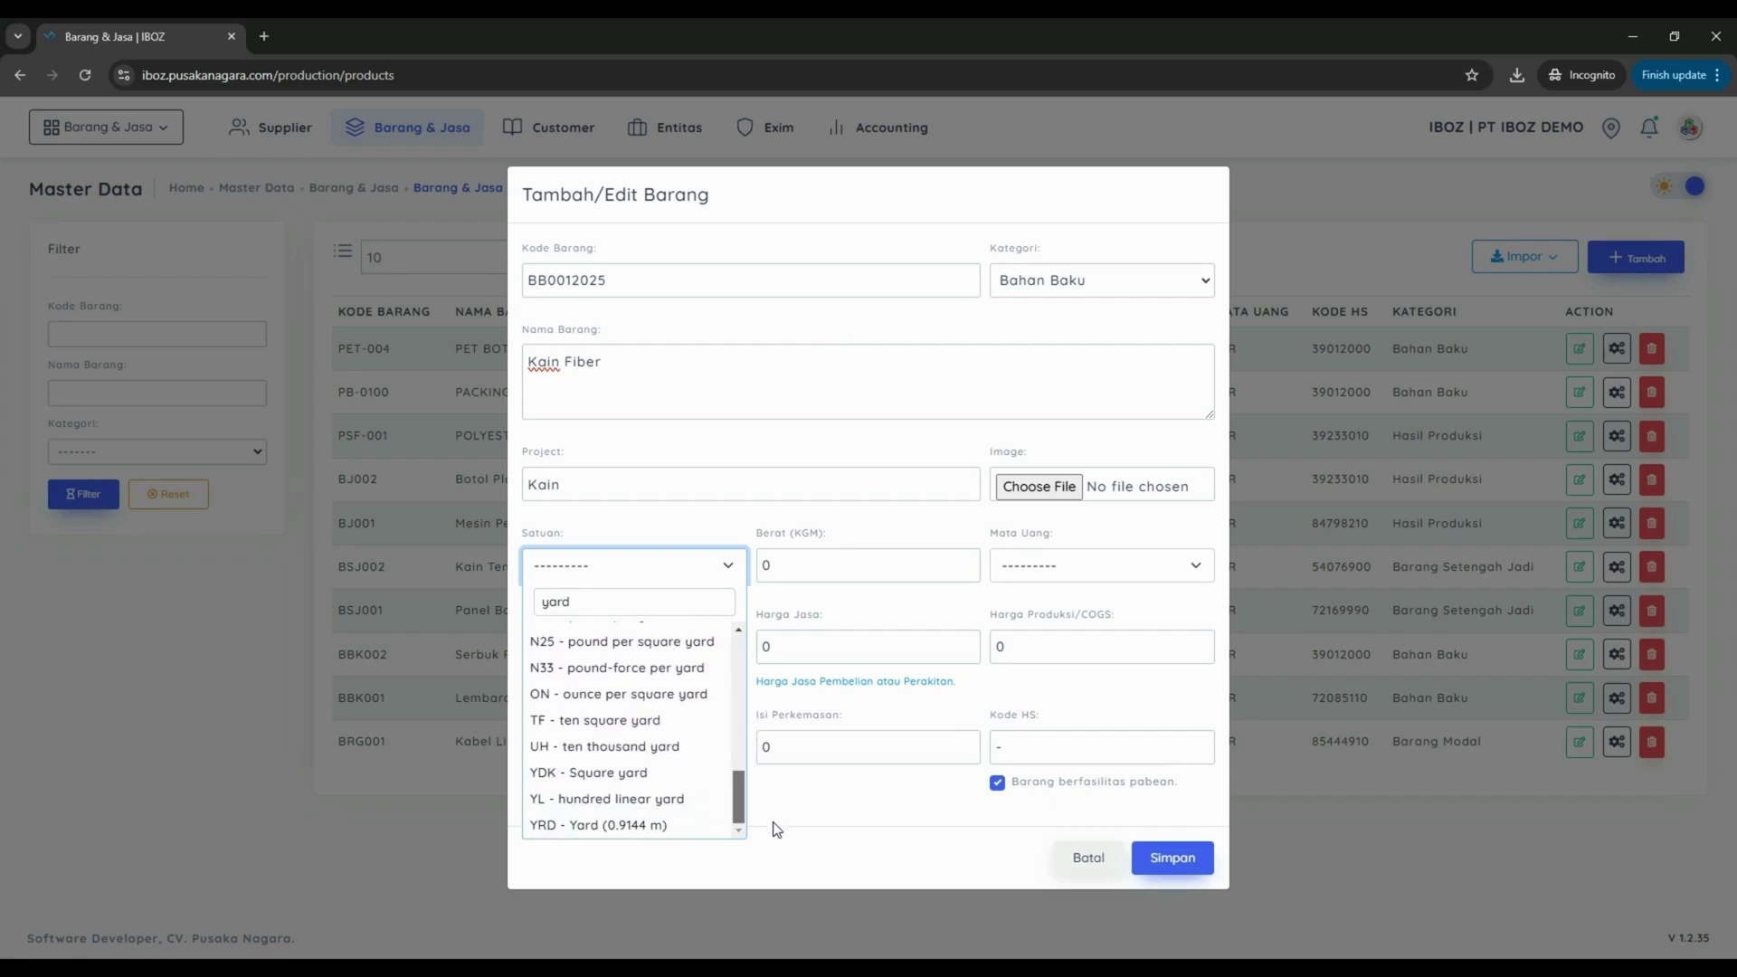
click(580, 830)
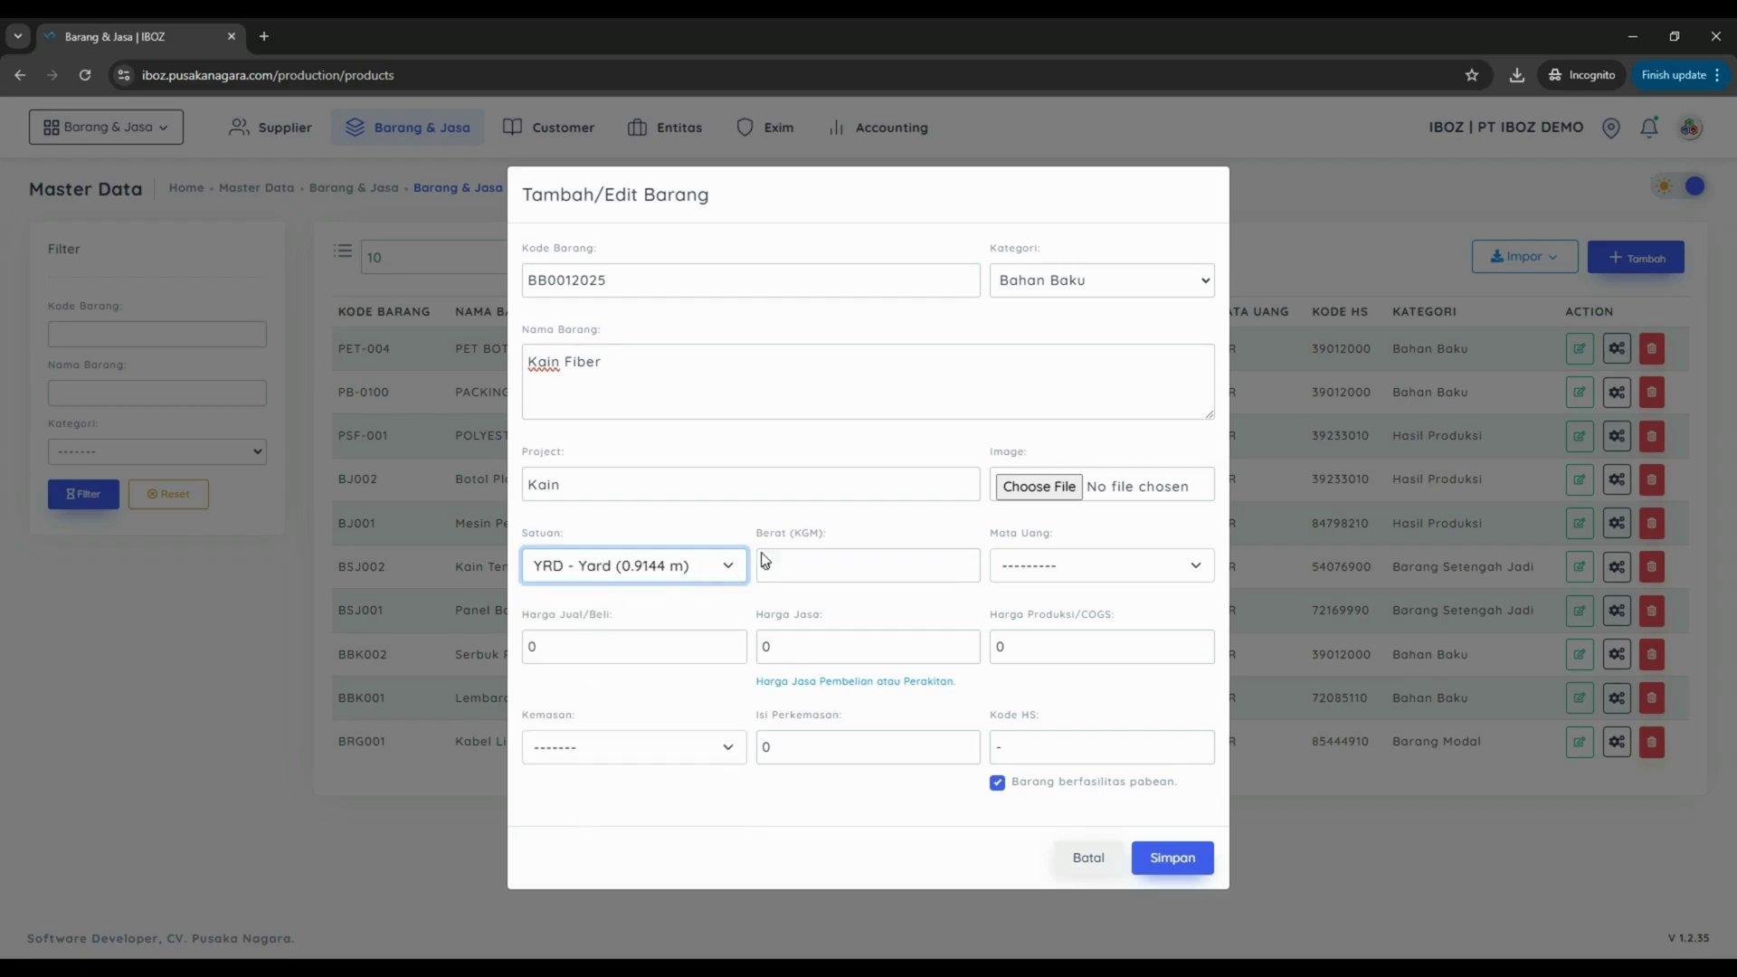
Set the item's weight (Berat) to 1 KGM and its currency (Mata Uang) to IDR.
click(780, 565)
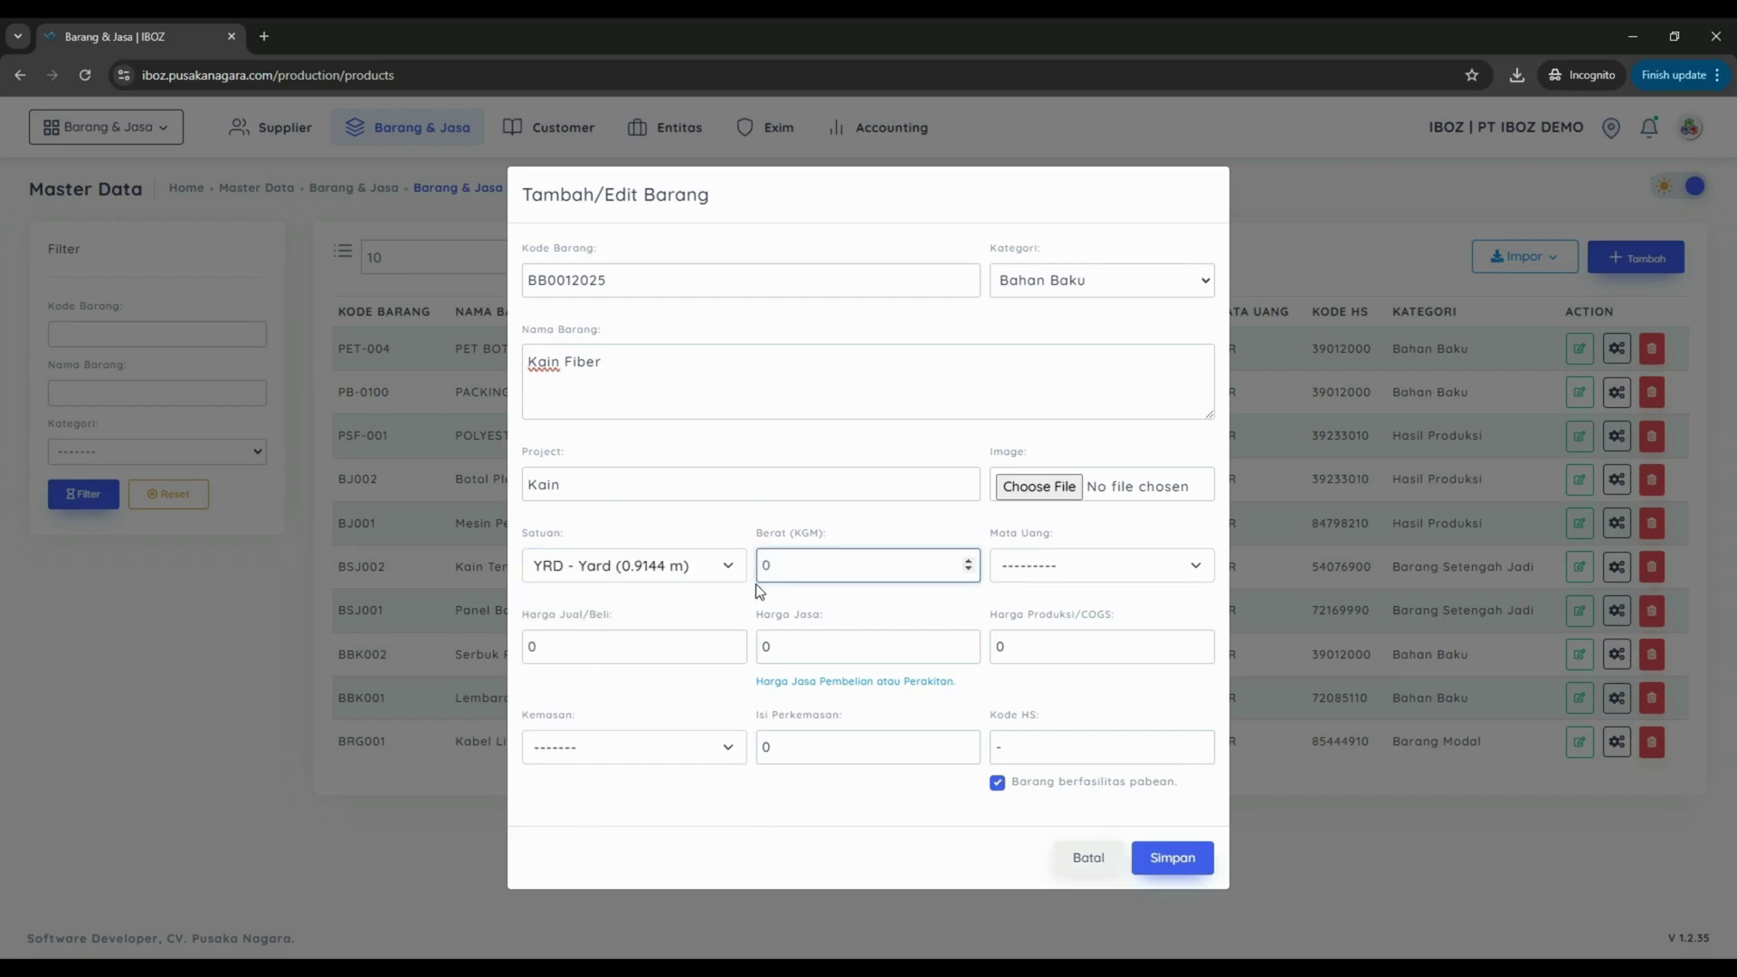
key(BackSpace)
text(1)
click(1043, 576)
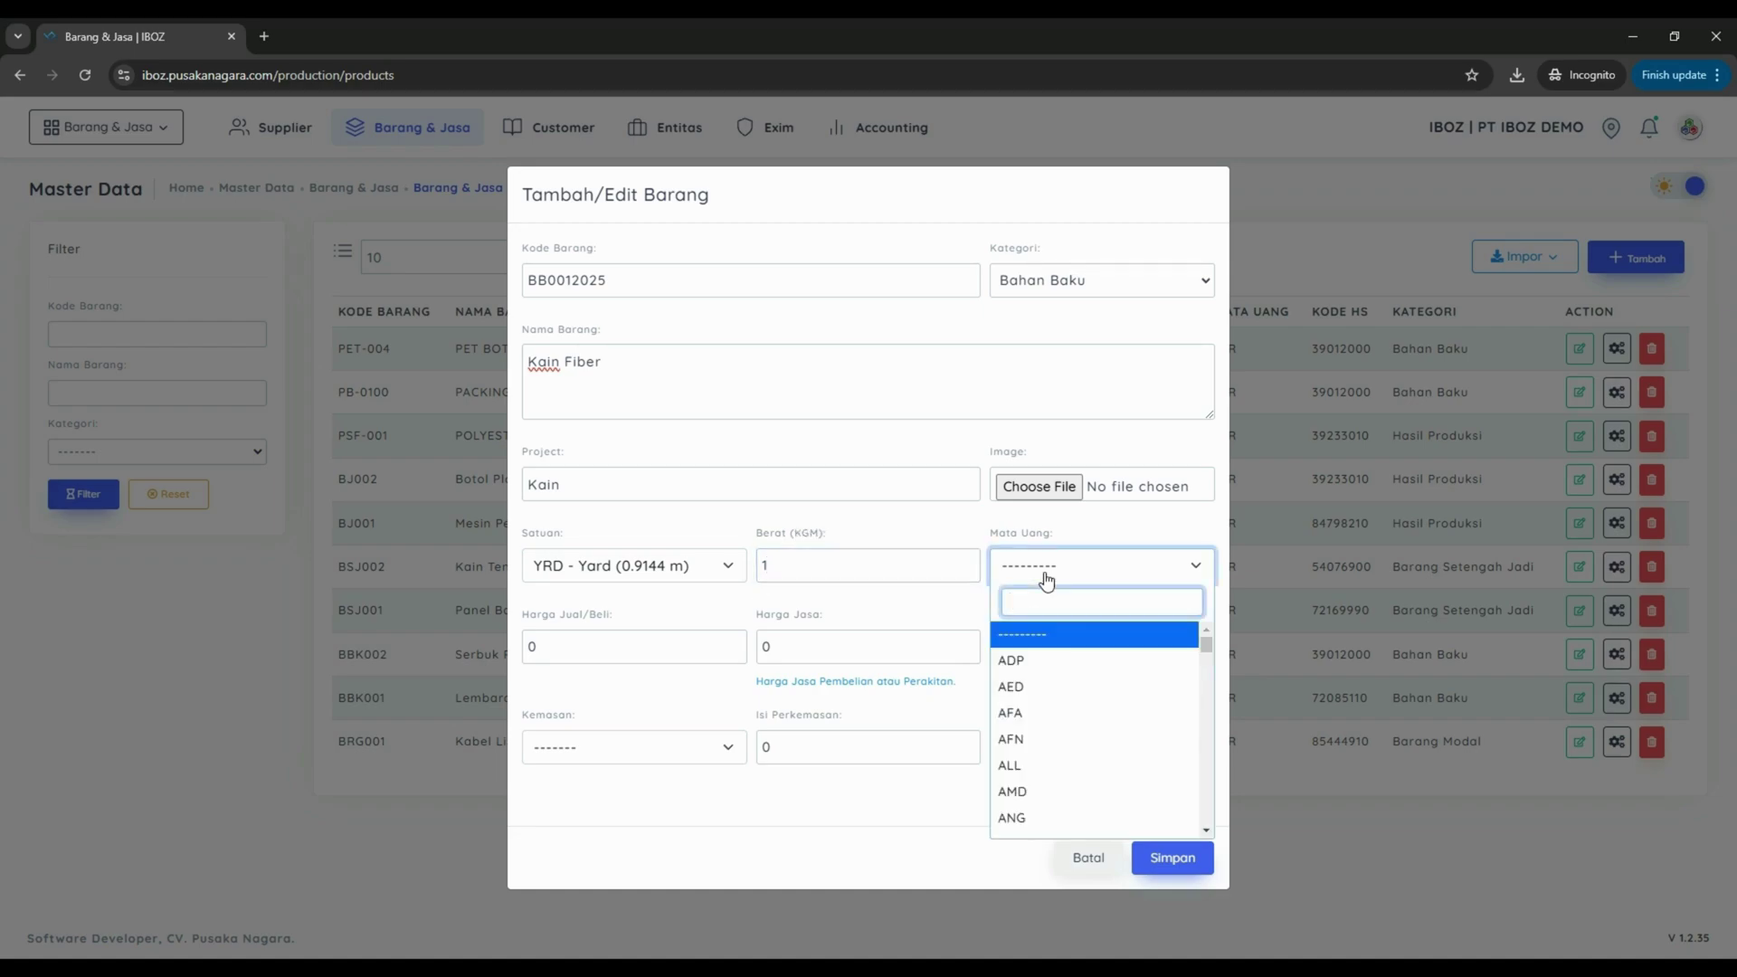
text(idr)
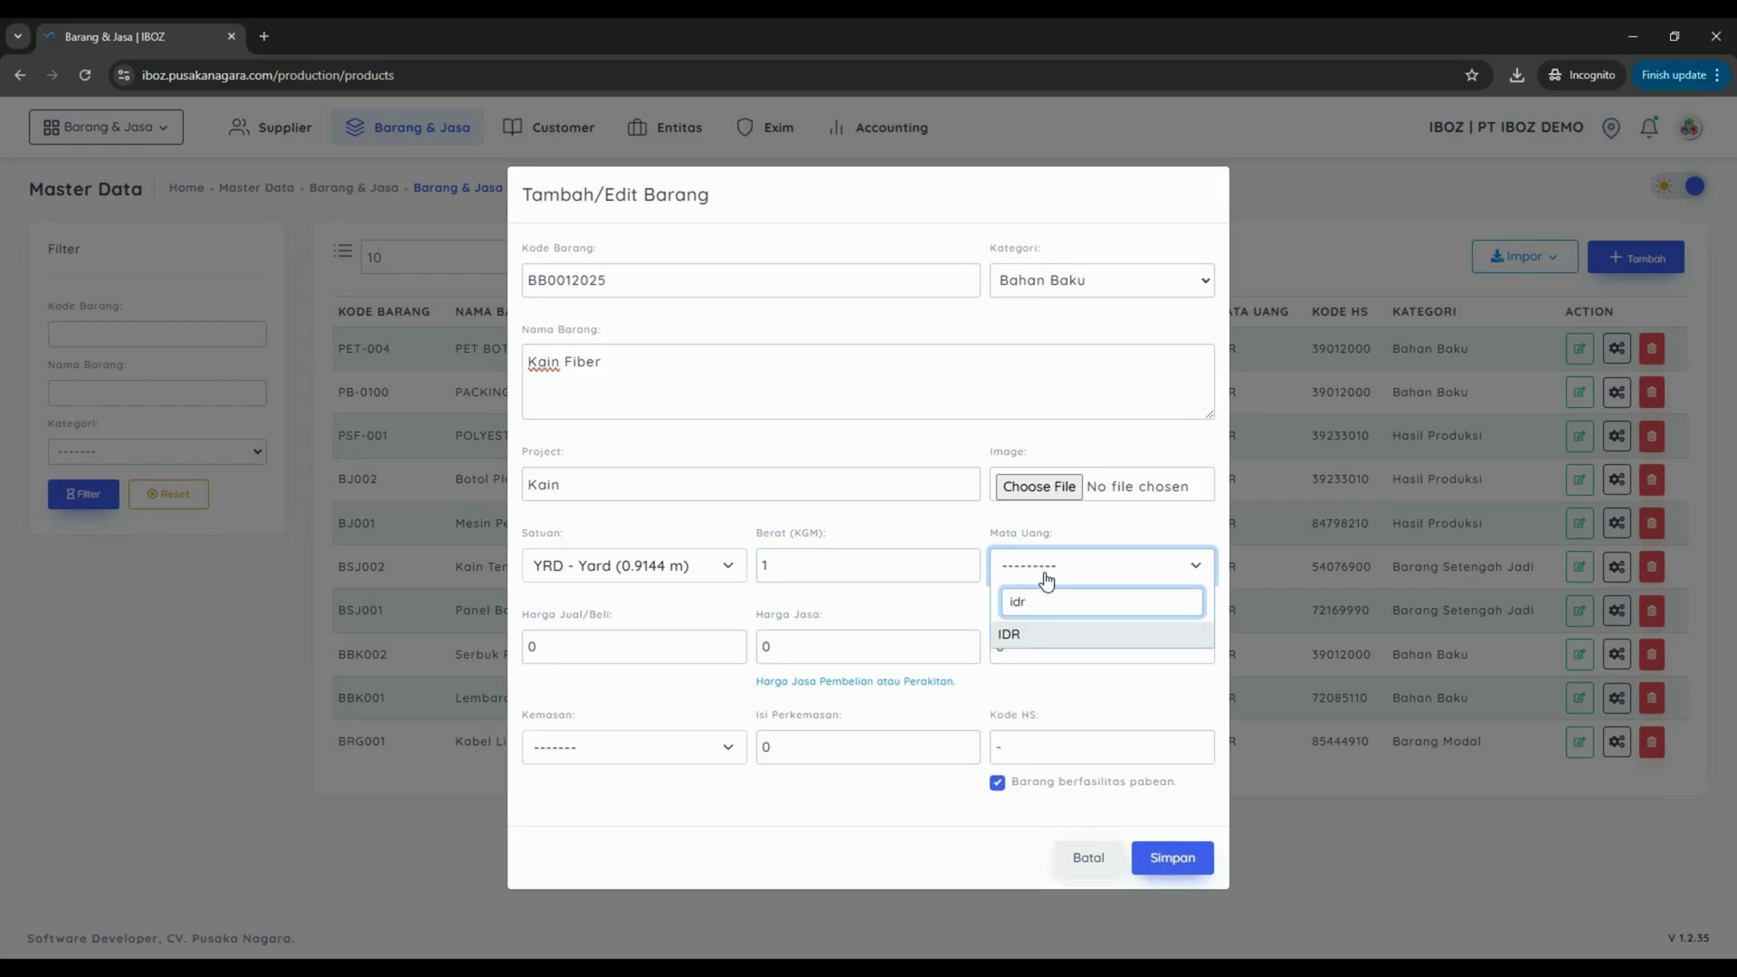
click(1011, 635)
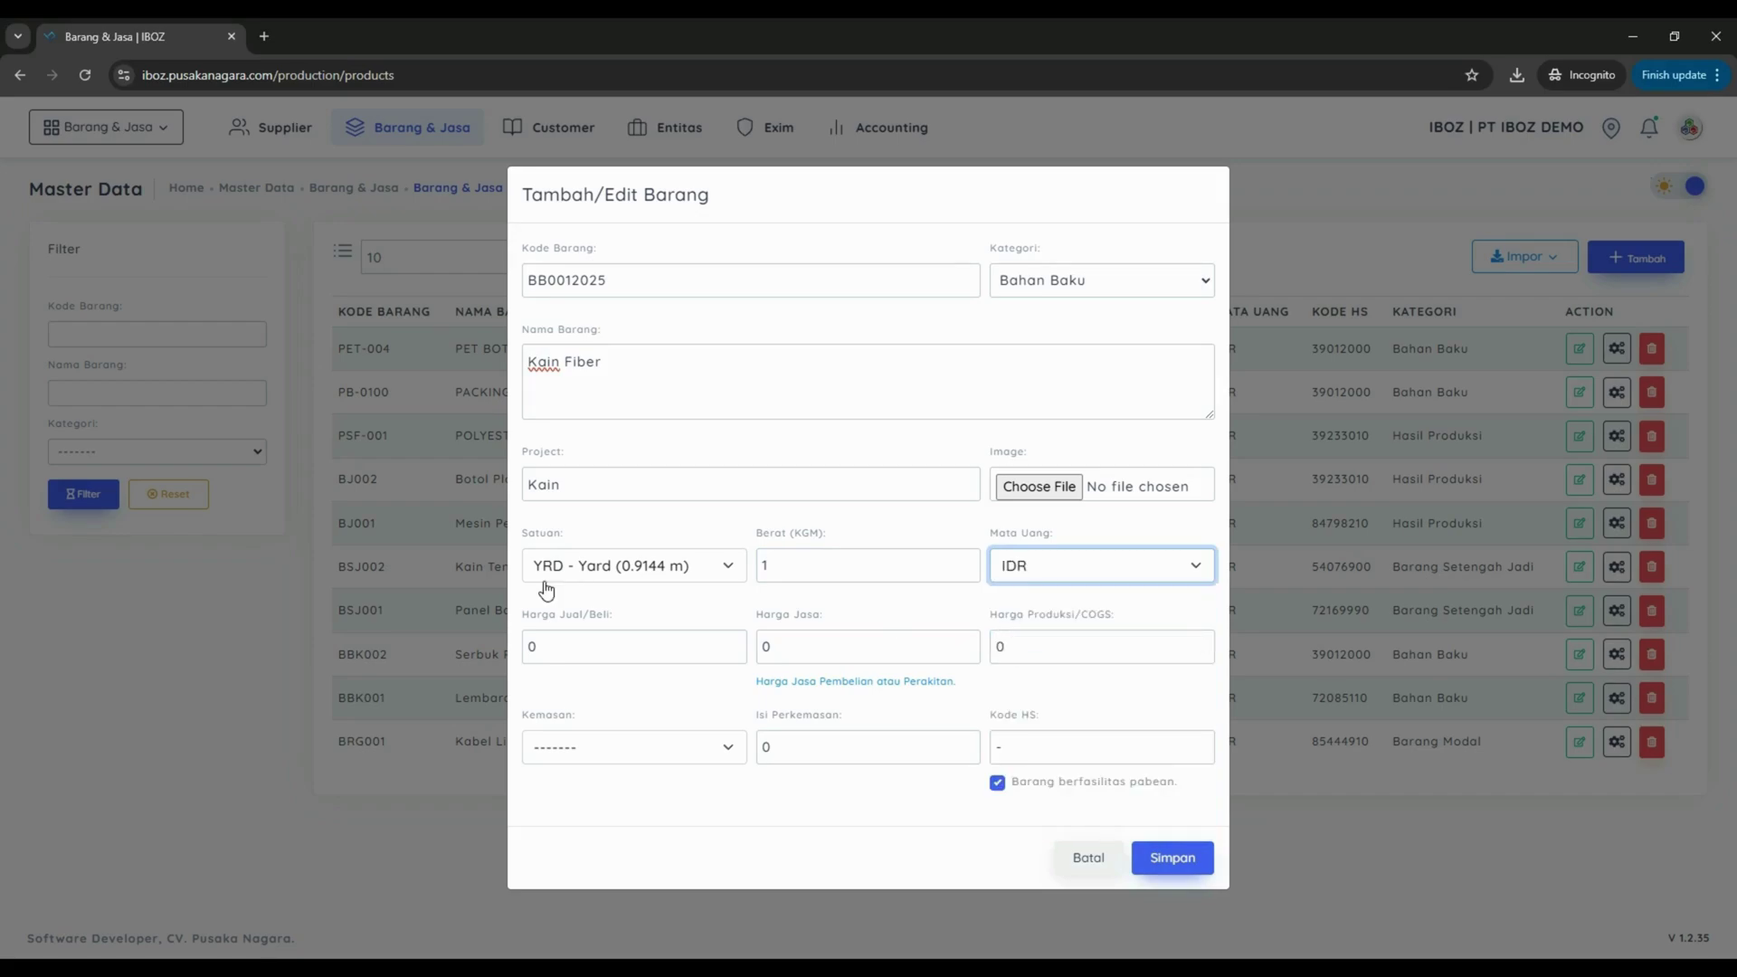
Set the item's selling/purchase price (Harga Jual/Beli) to 15000, leaving the service and production prices as they are.
click(562, 644)
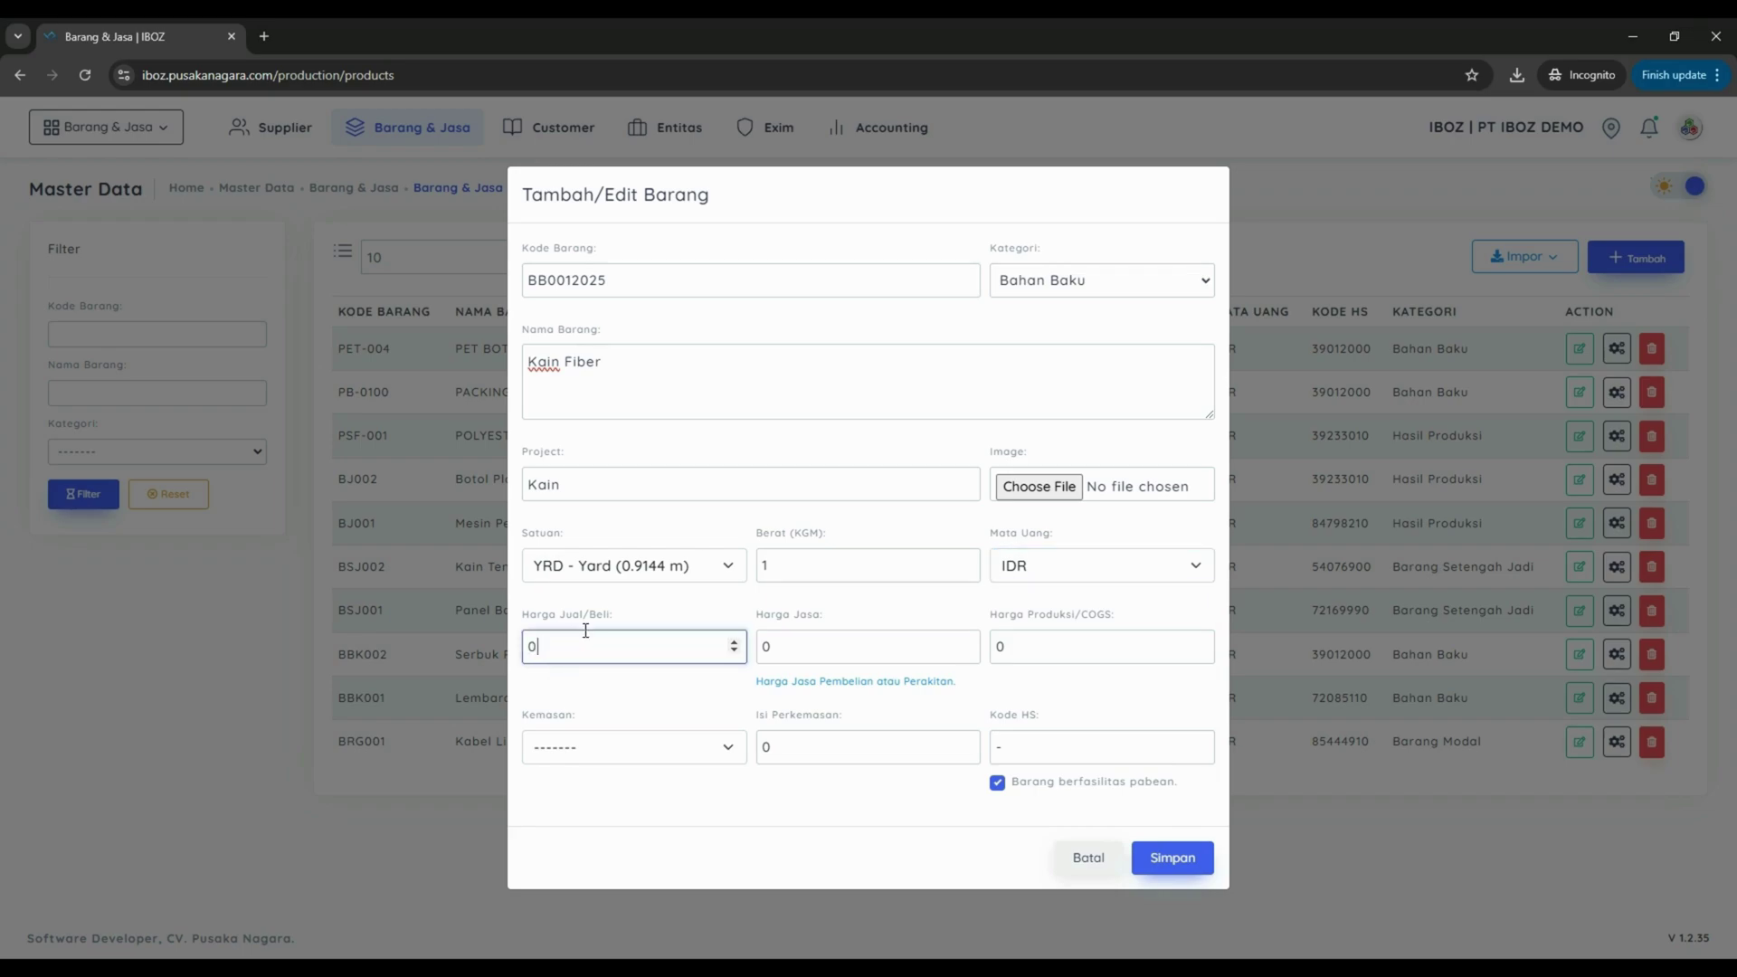
key(BackSpace)
text(15000)
click(765, 659)
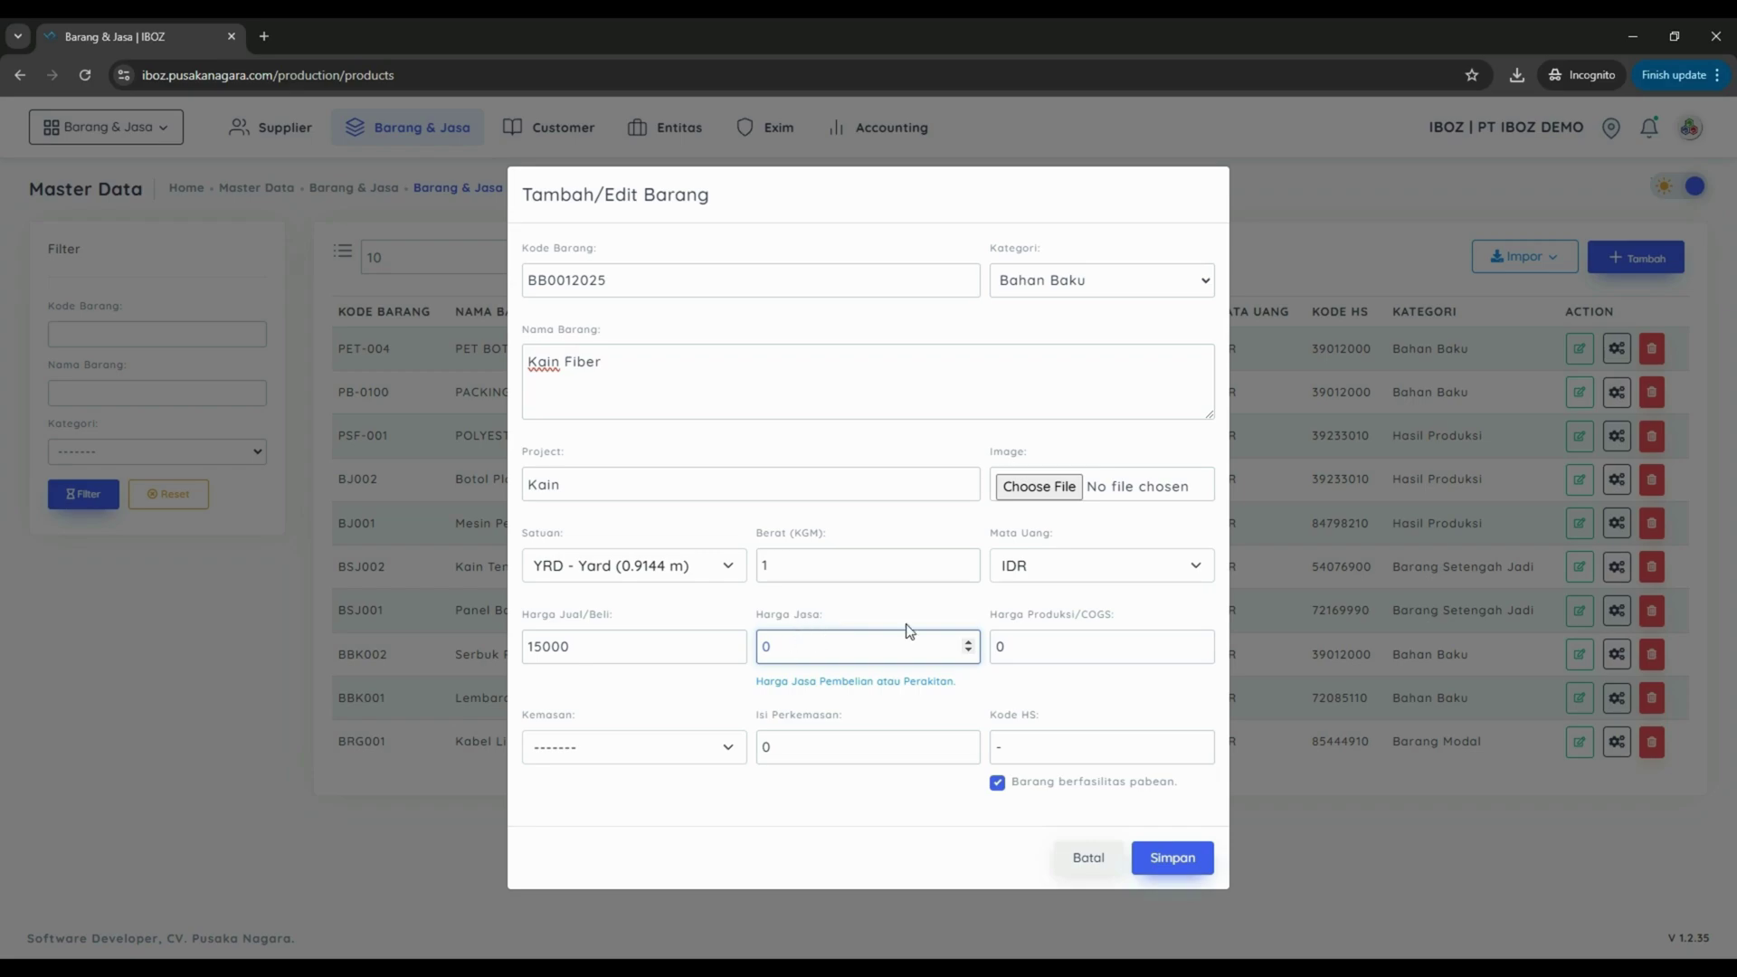
click(1025, 648)
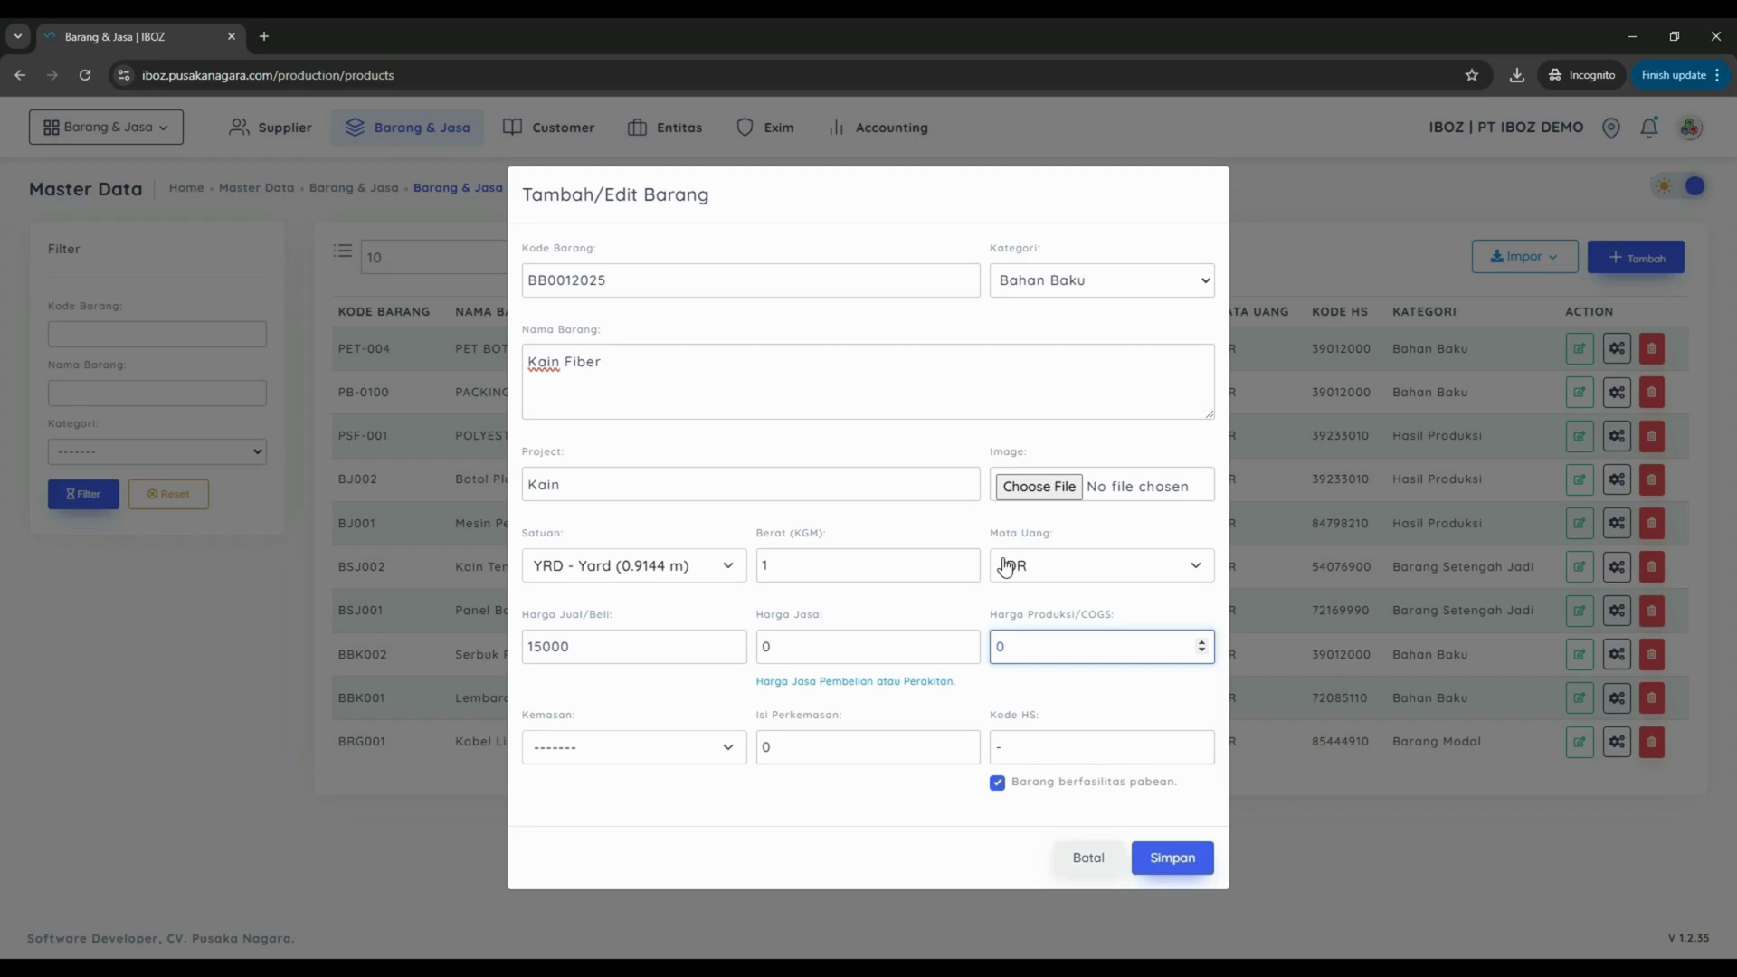
Change the new item's category to Hasil Produksi.
click(1042, 290)
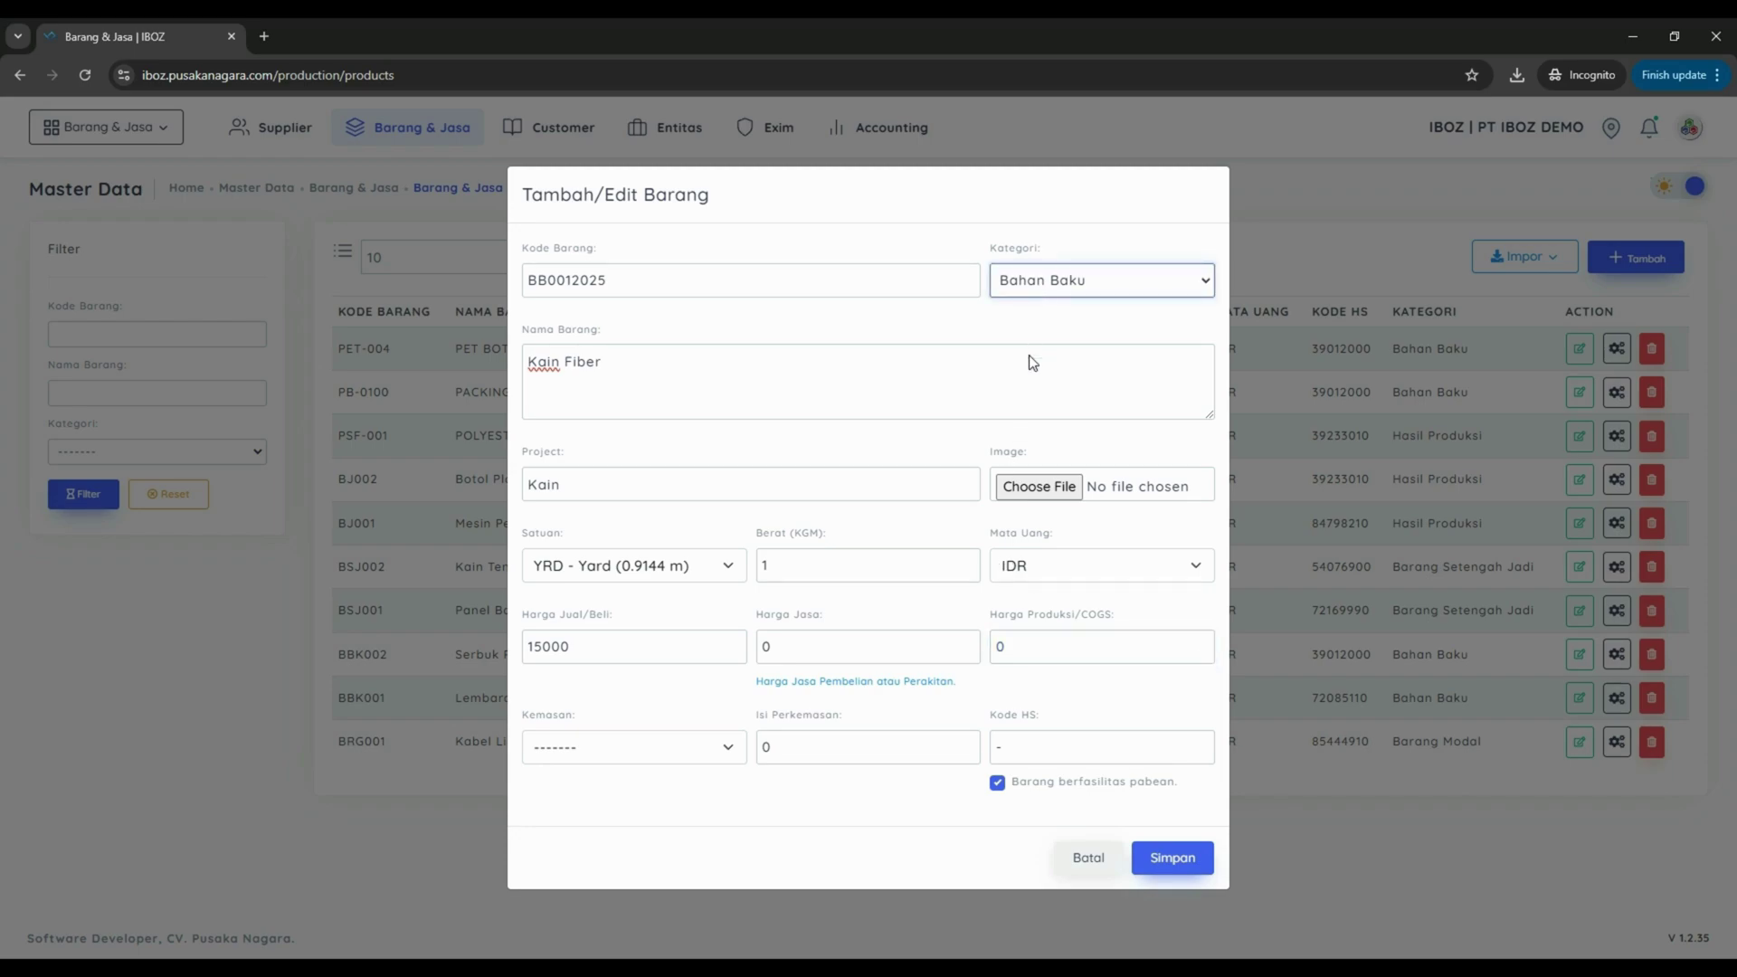
click(1025, 395)
click(1011, 648)
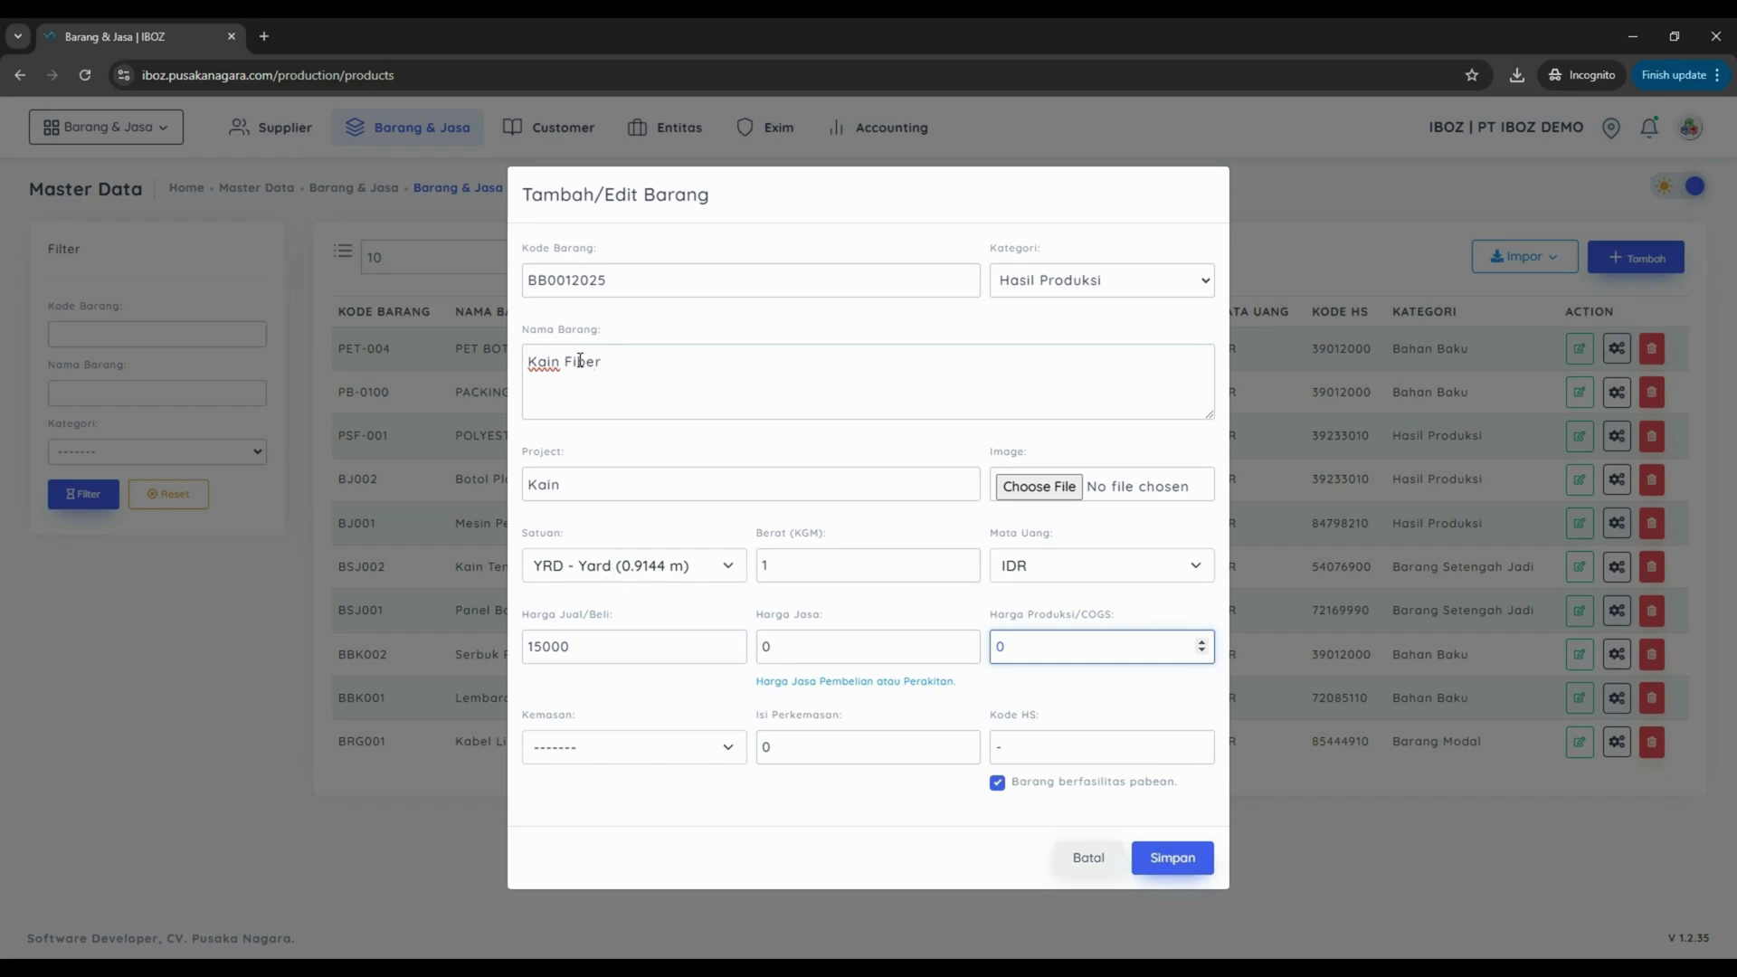
Set the item's packaging (Kemasan) to BX : Box with 100 as the content per package.
click(707, 757)
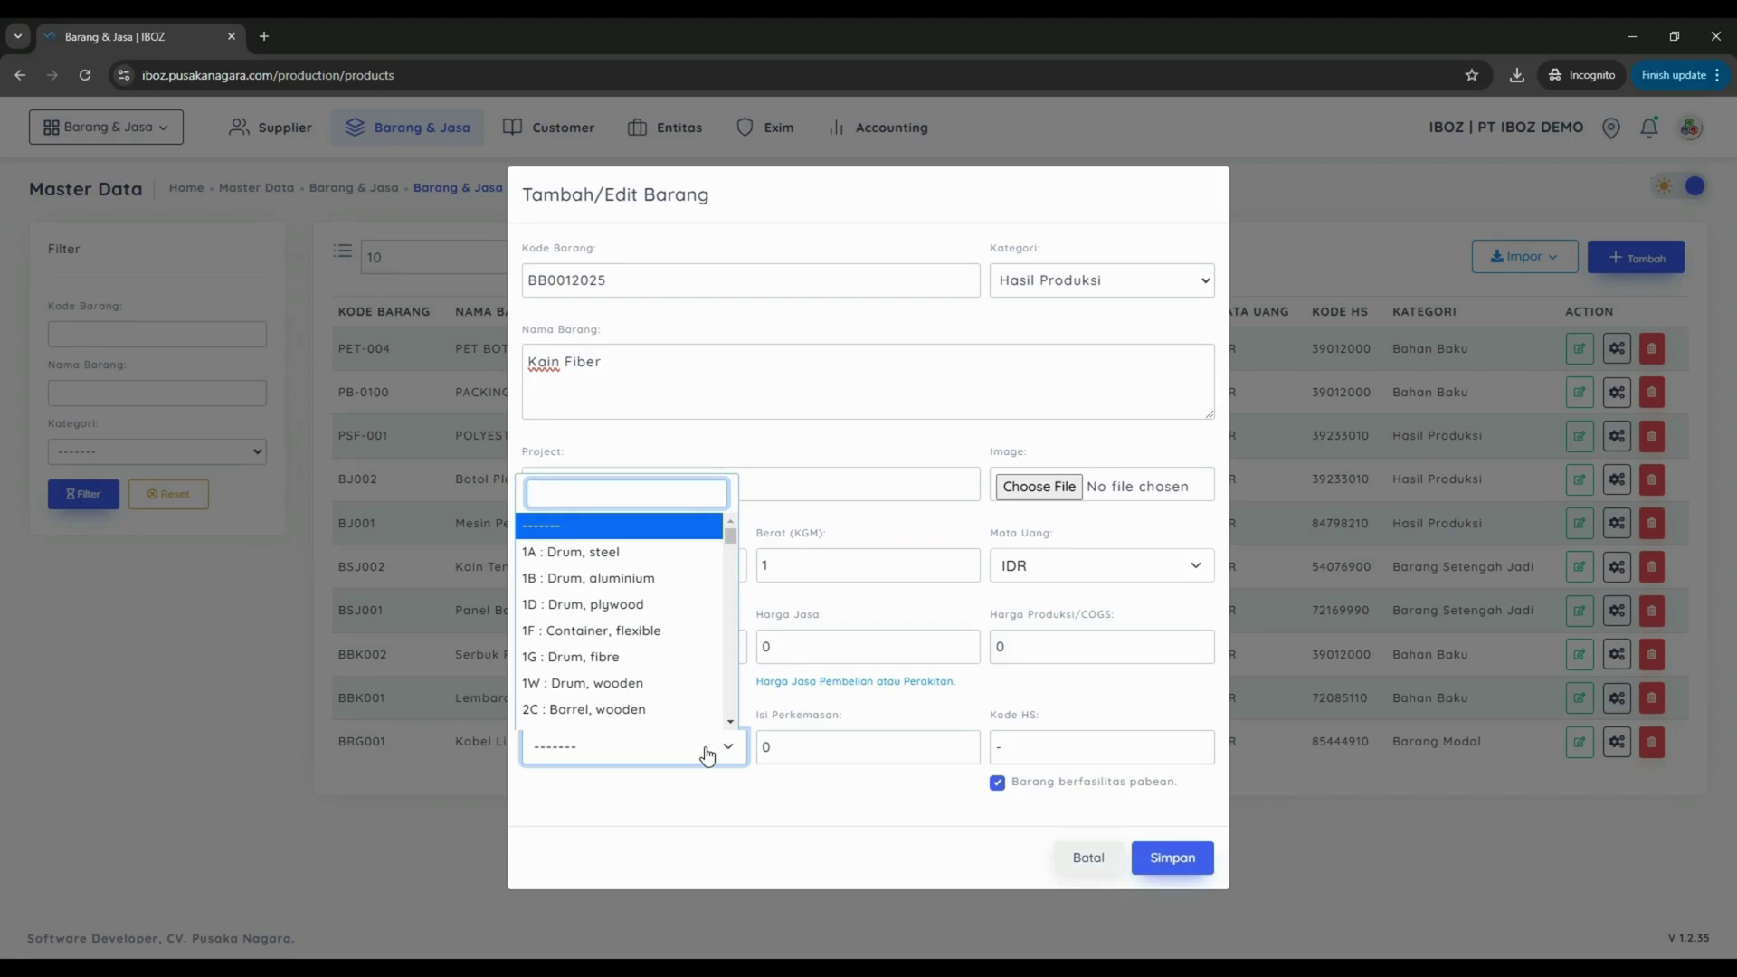
text(bx)
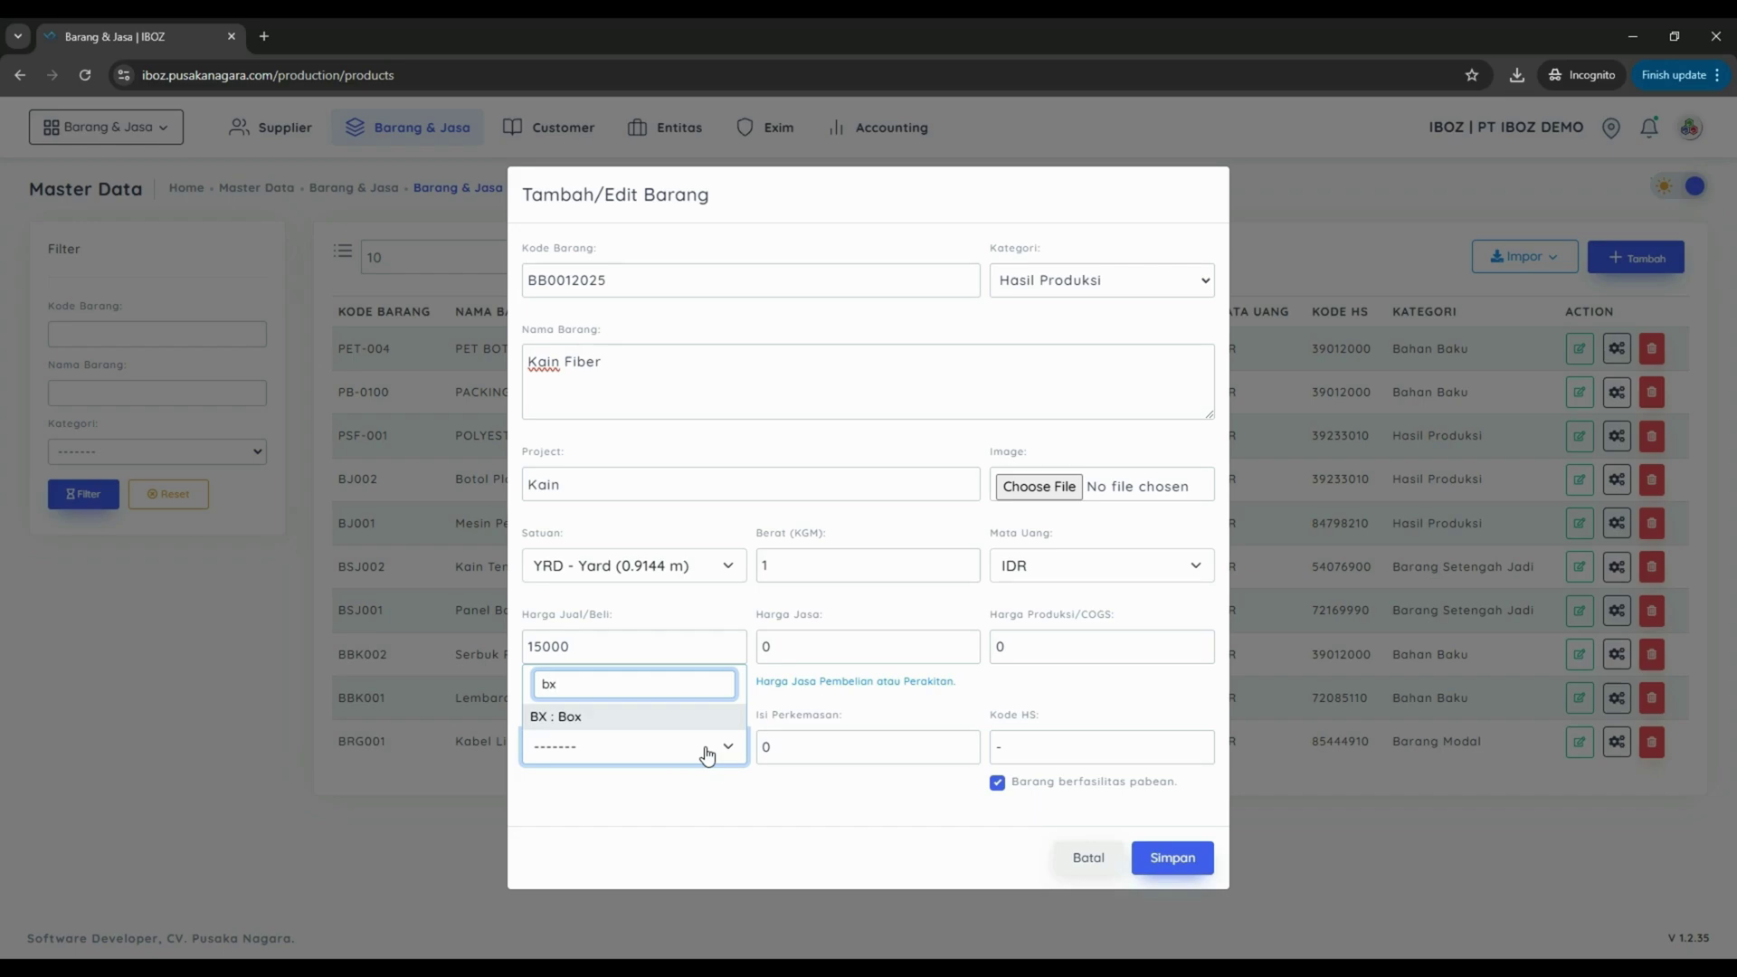
click(630, 722)
click(787, 753)
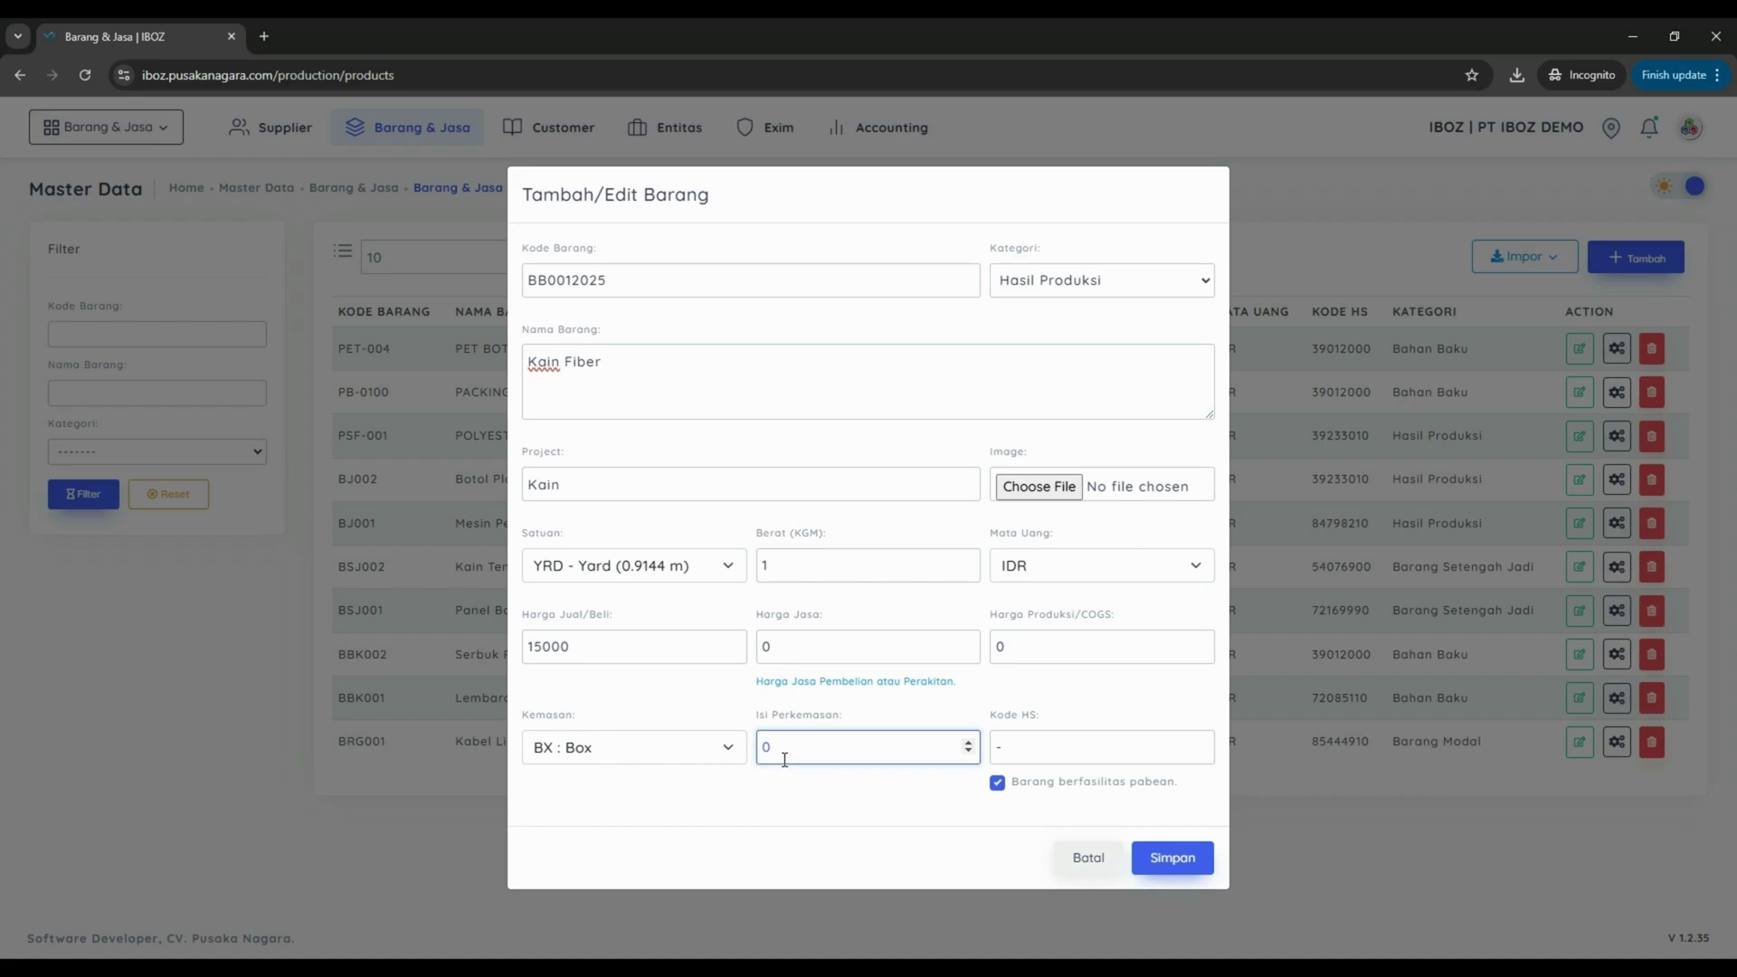
text(100)
Set the packaging to PK : Package and the HS code to 39012000, keeping Barang berfasilitas pabean enabled.
click(661, 755)
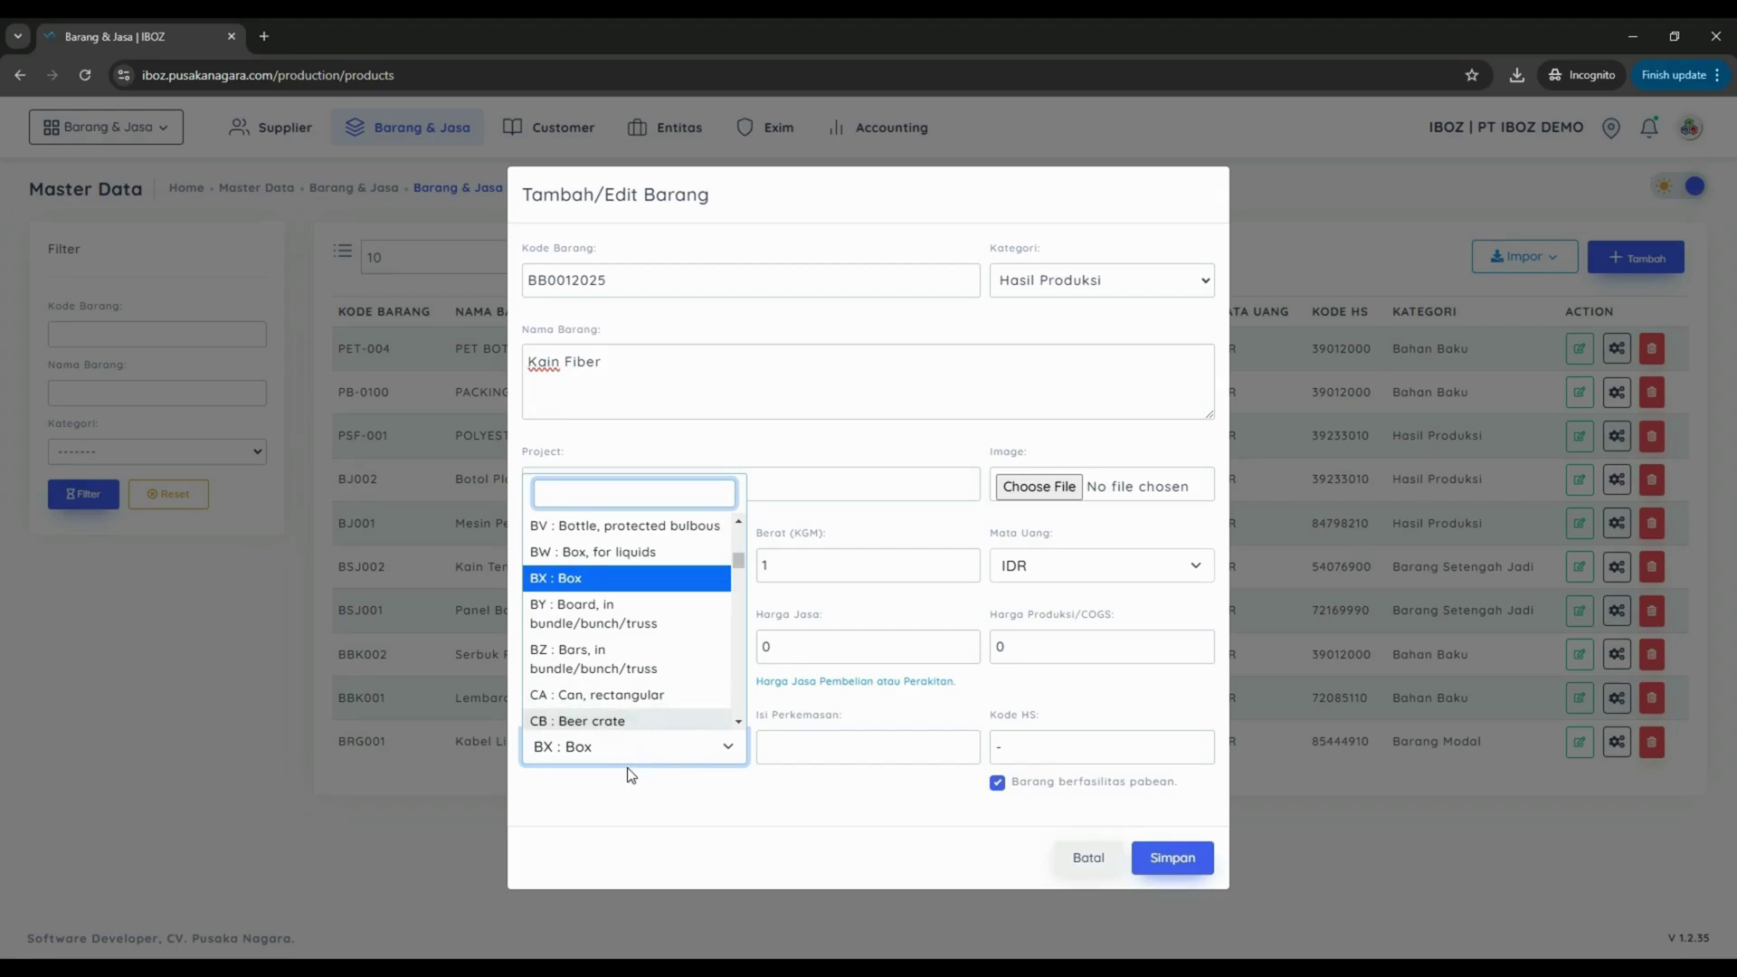
text(pk)
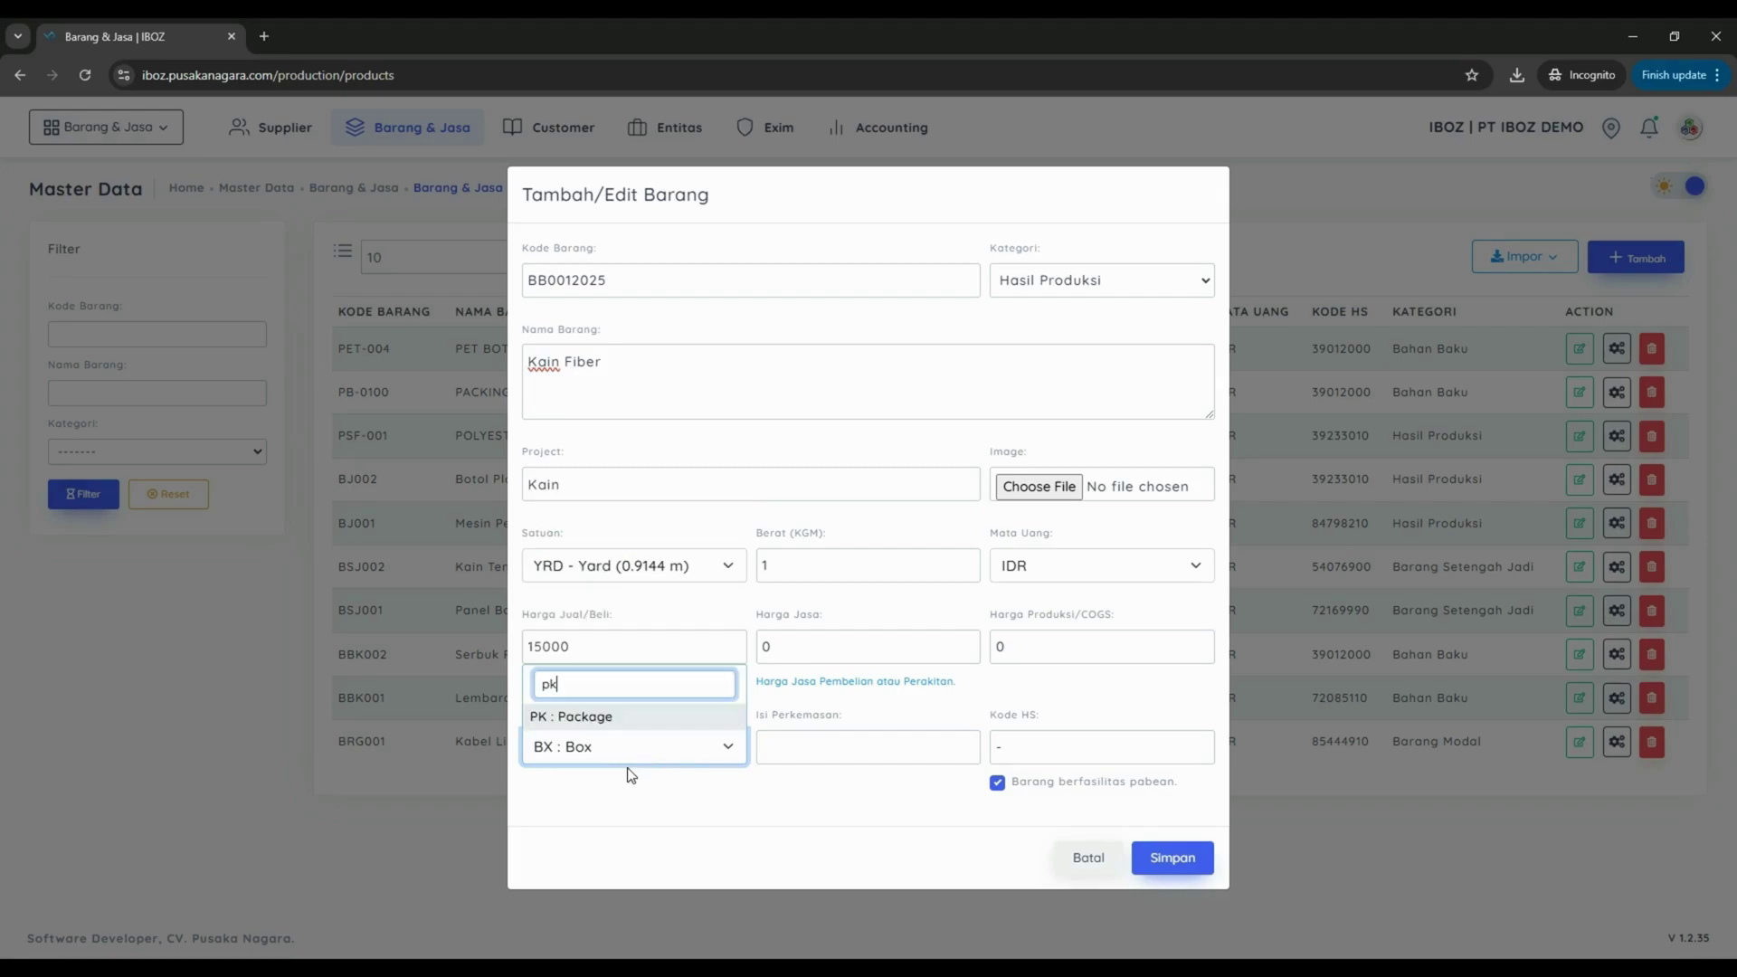
click(600, 716)
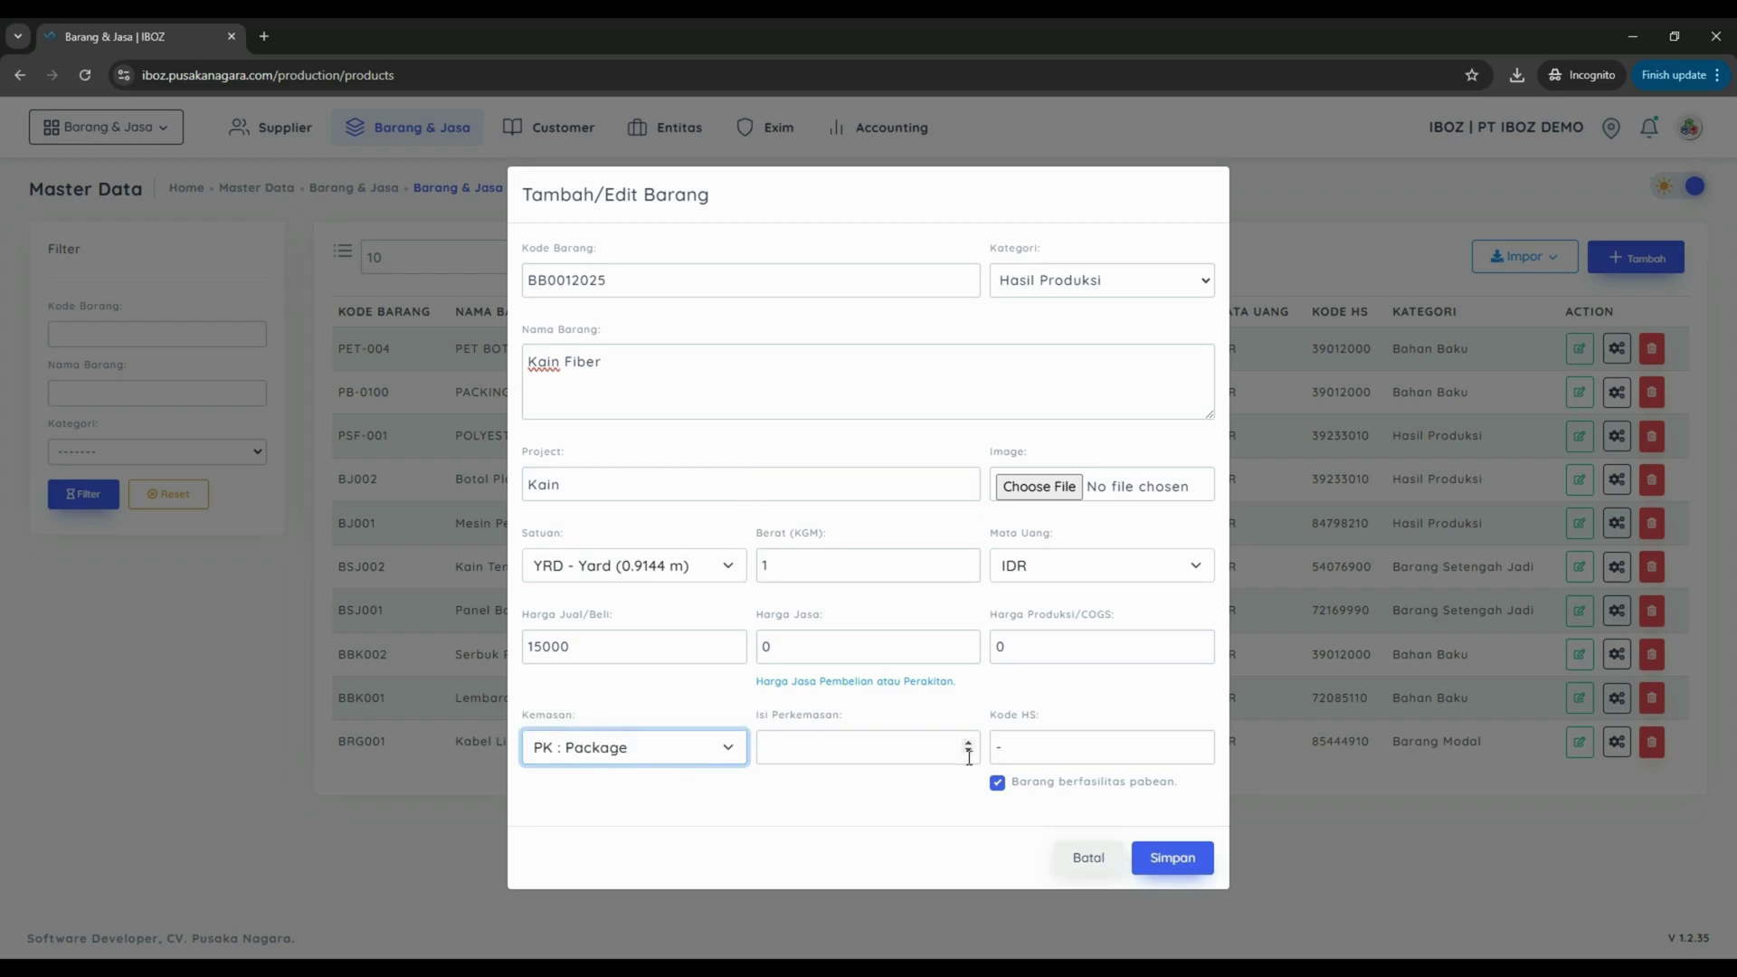
click(1002, 750)
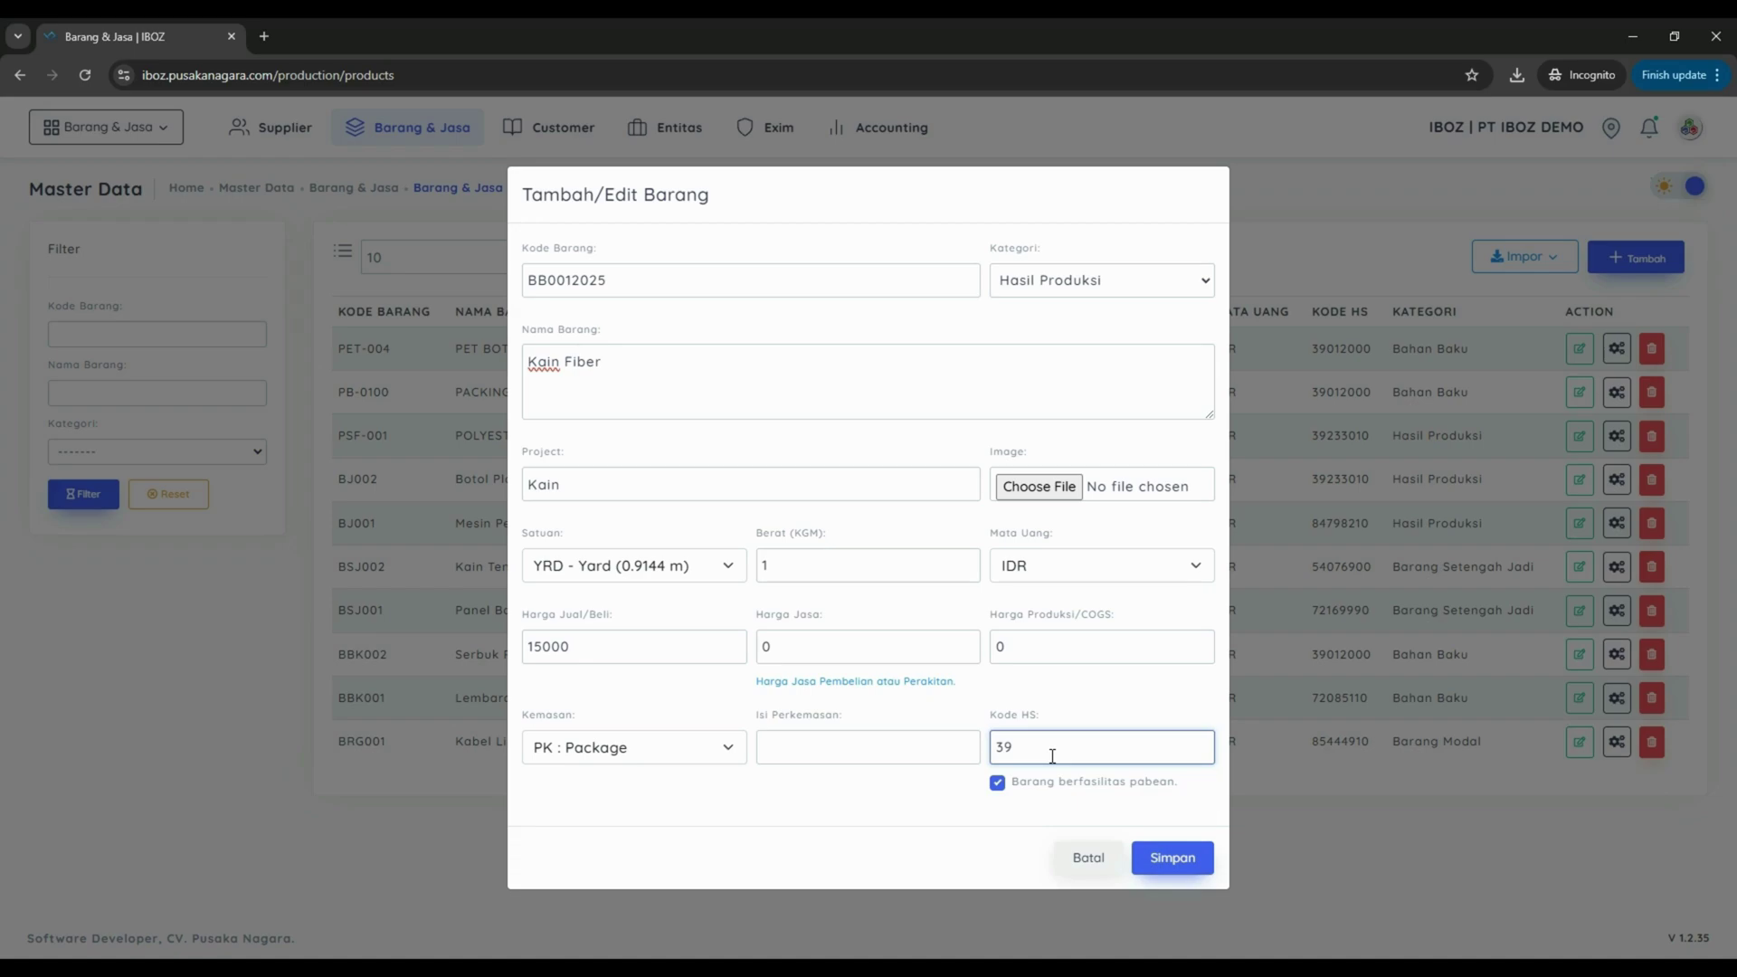
text(012000)
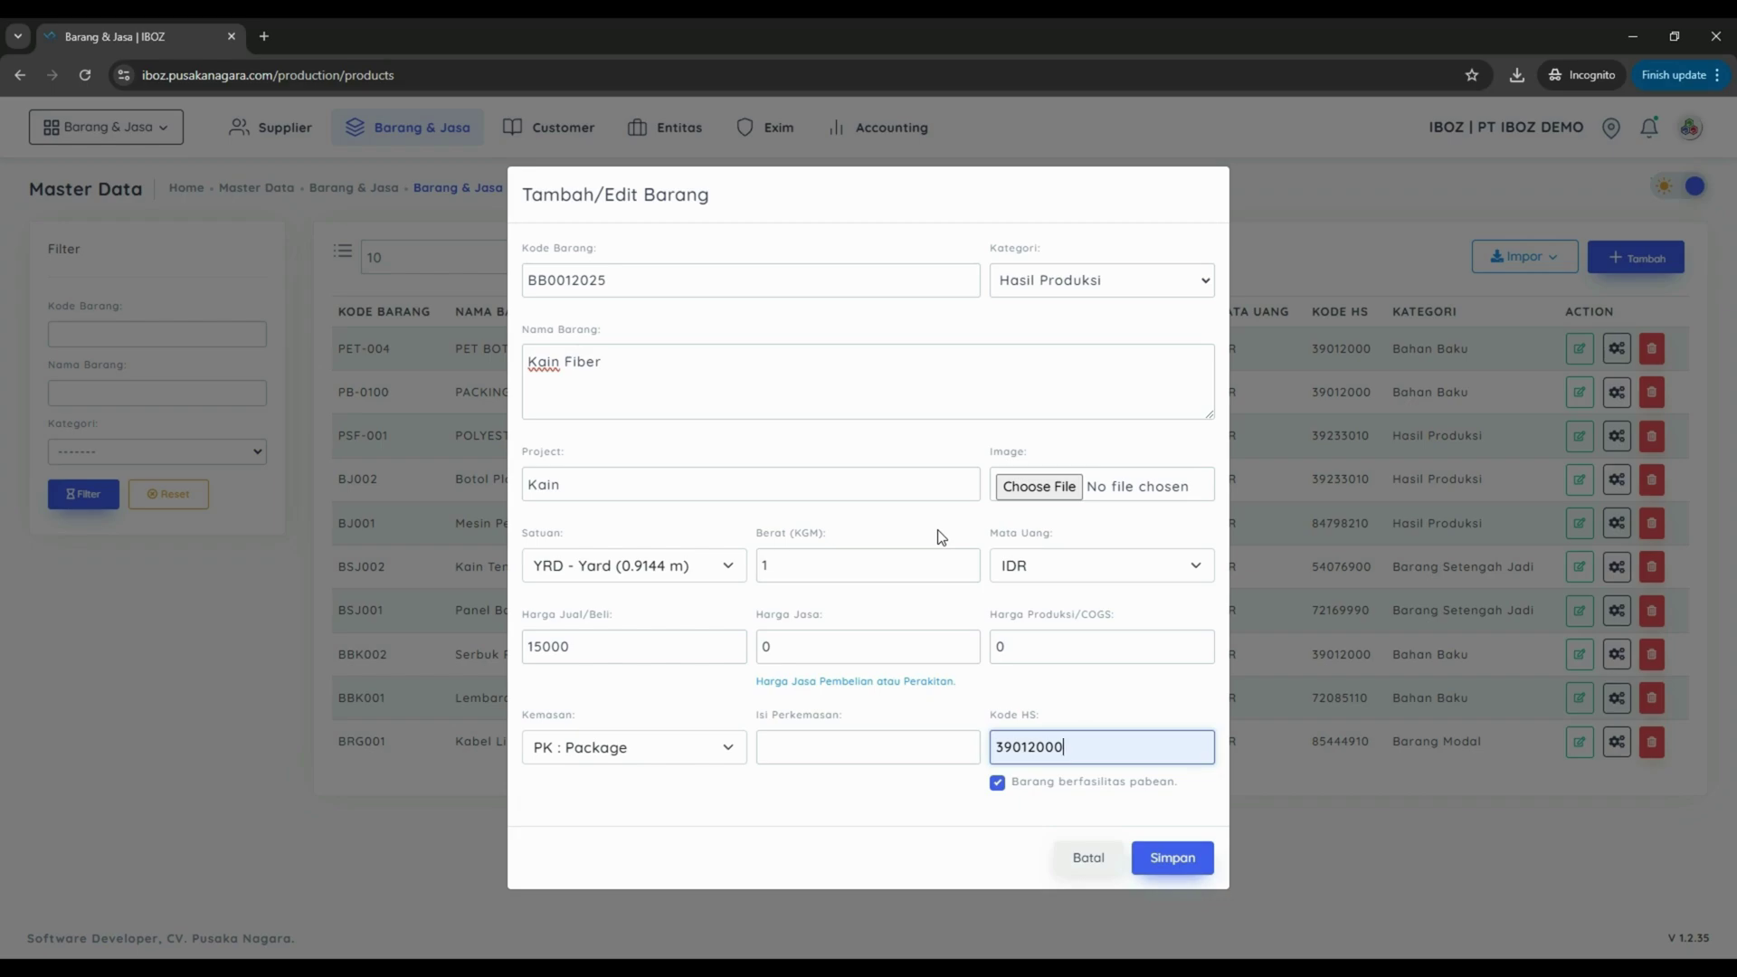
click(999, 785)
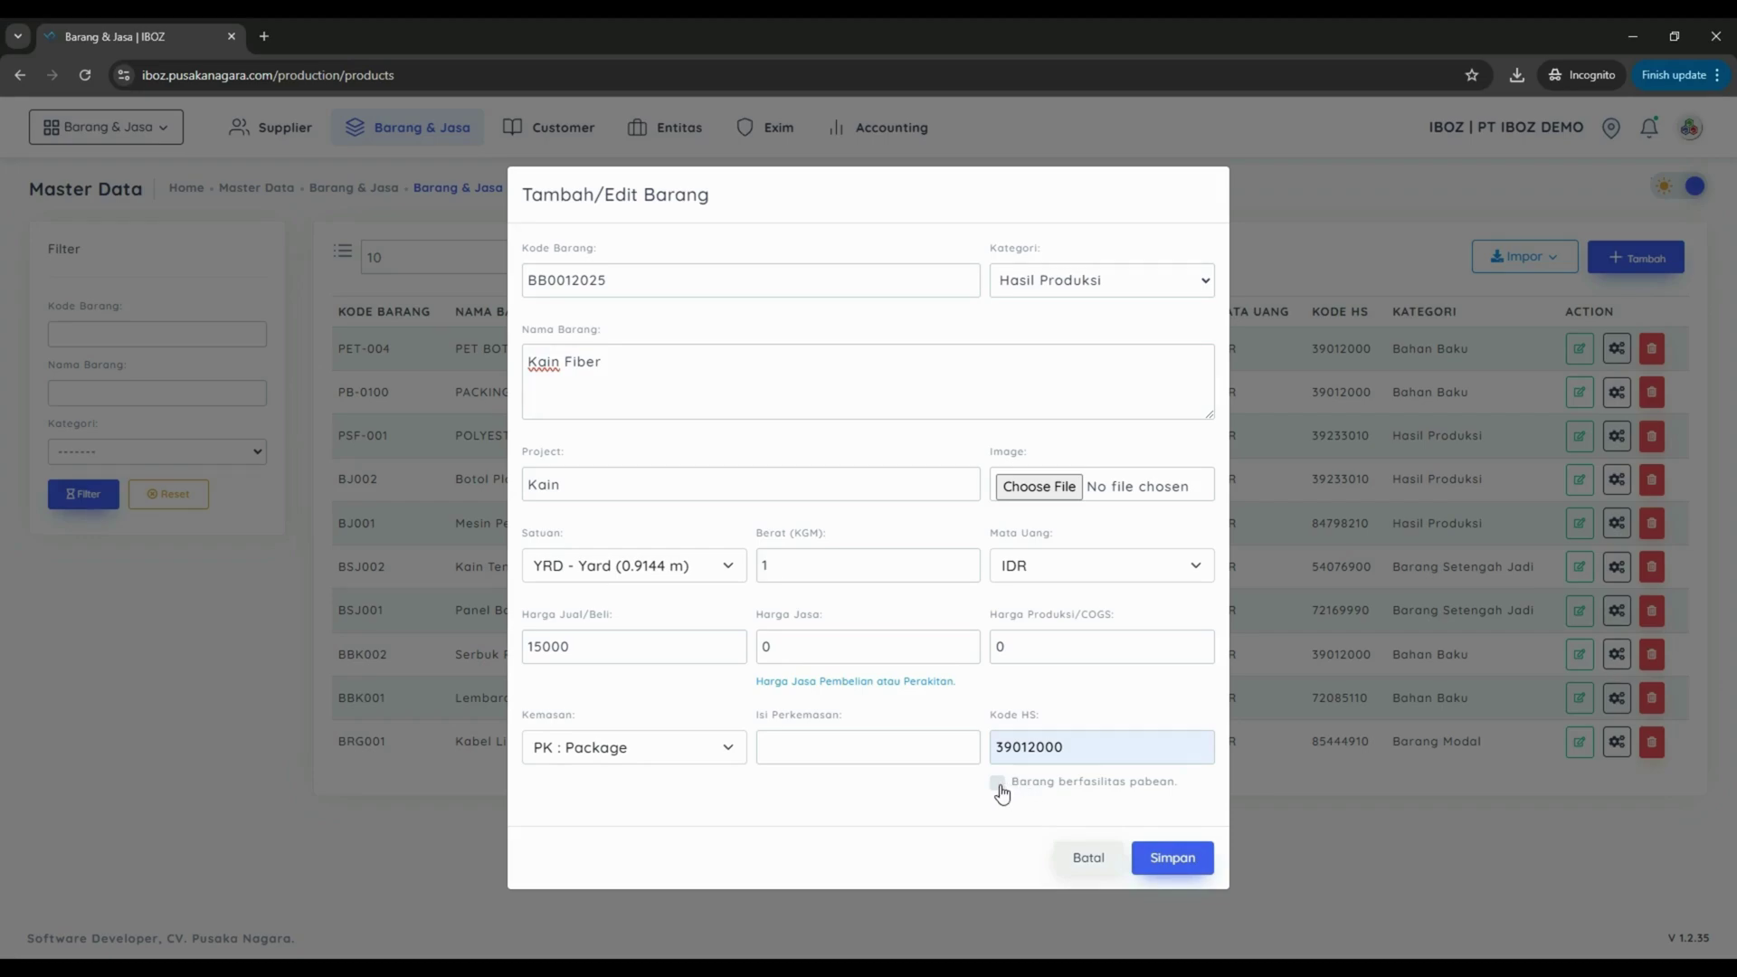
click(999, 785)
Set the content per package (Isi Perkemasan) to 1 and save the Kain Fiber item.
click(1170, 858)
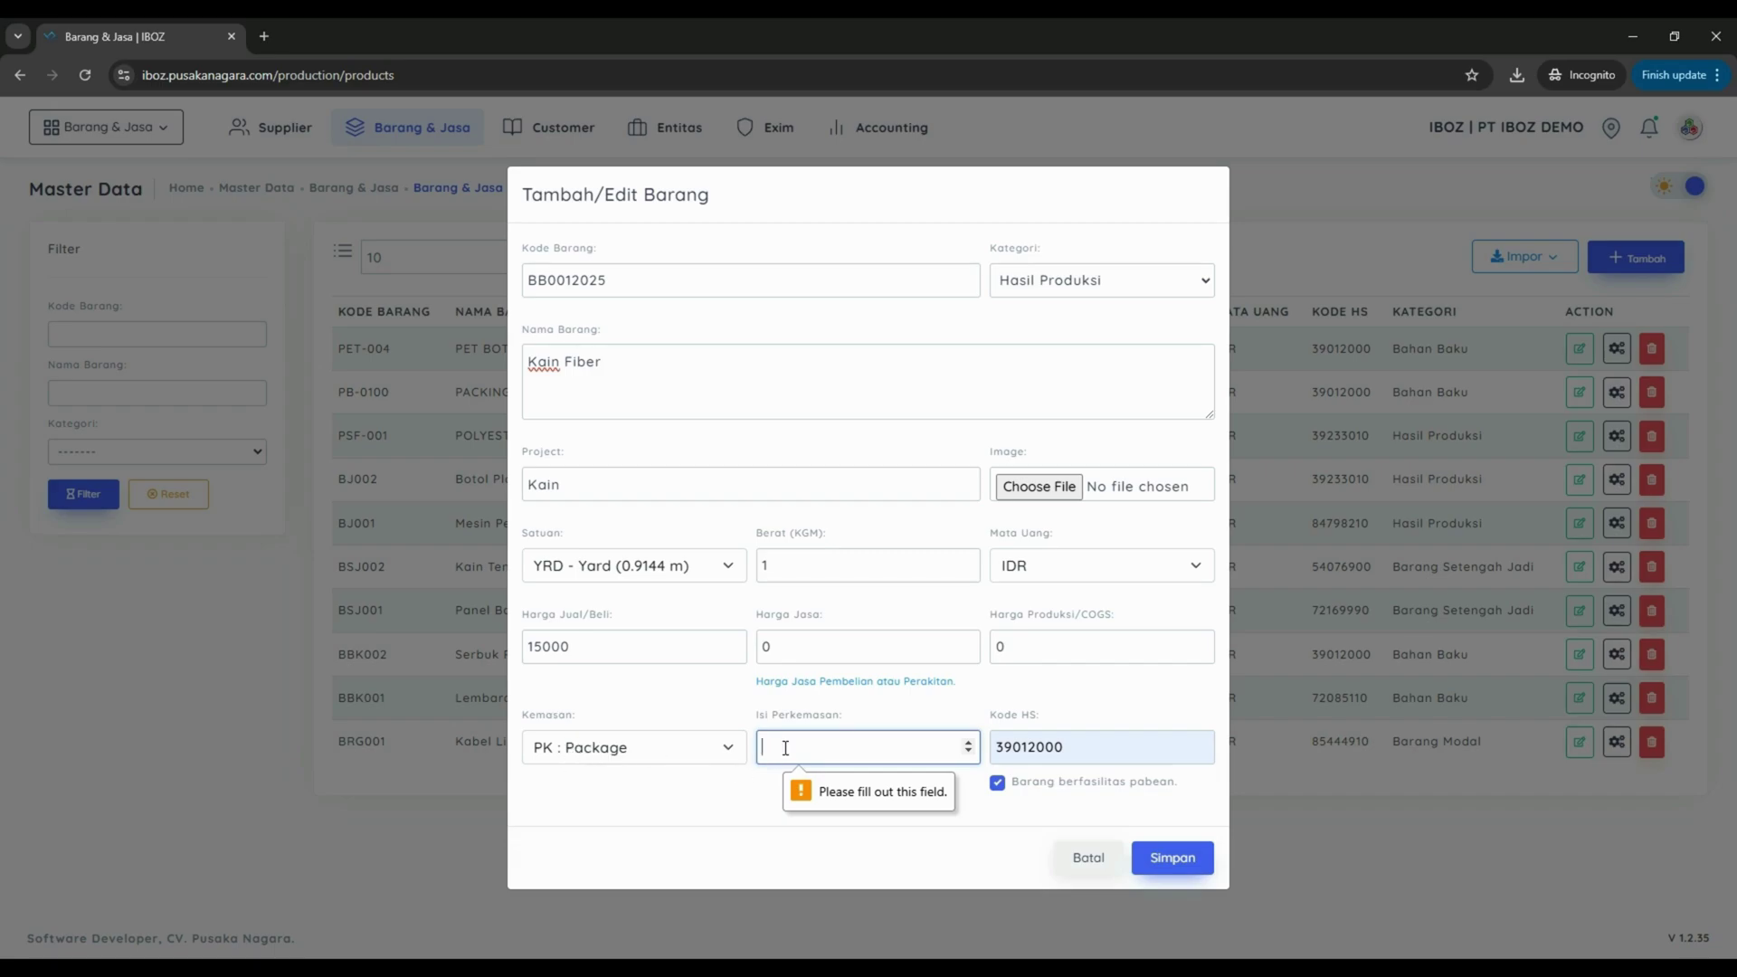
text(1)
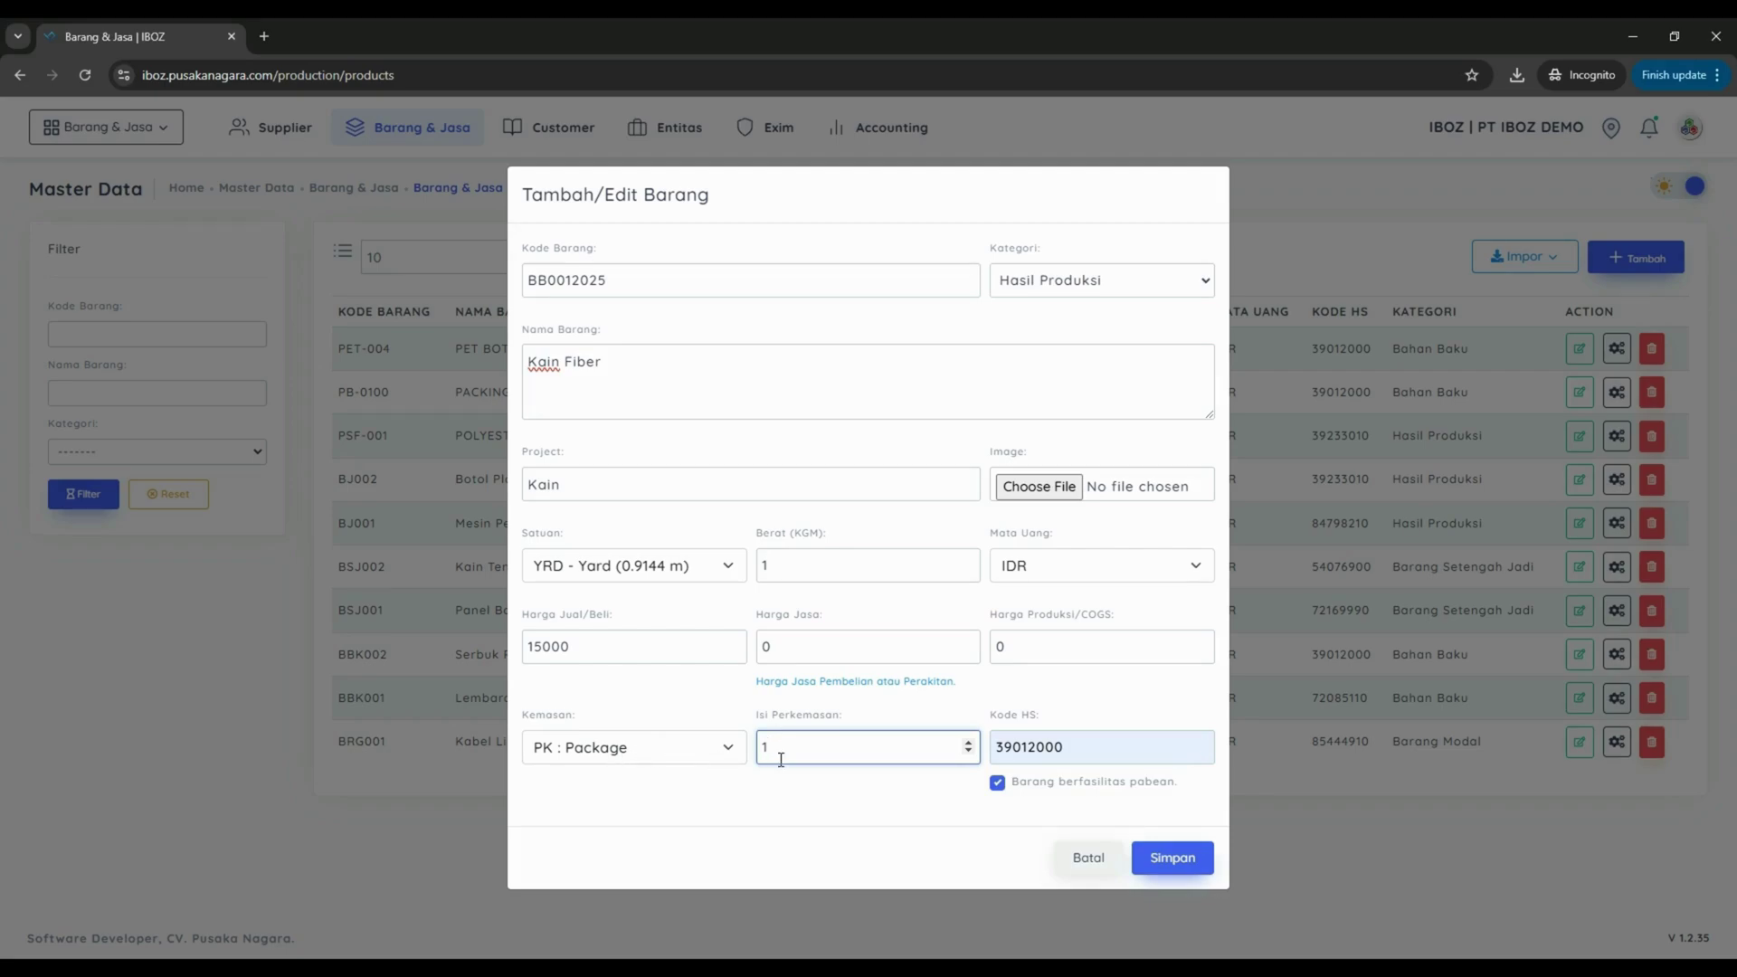
click(1171, 860)
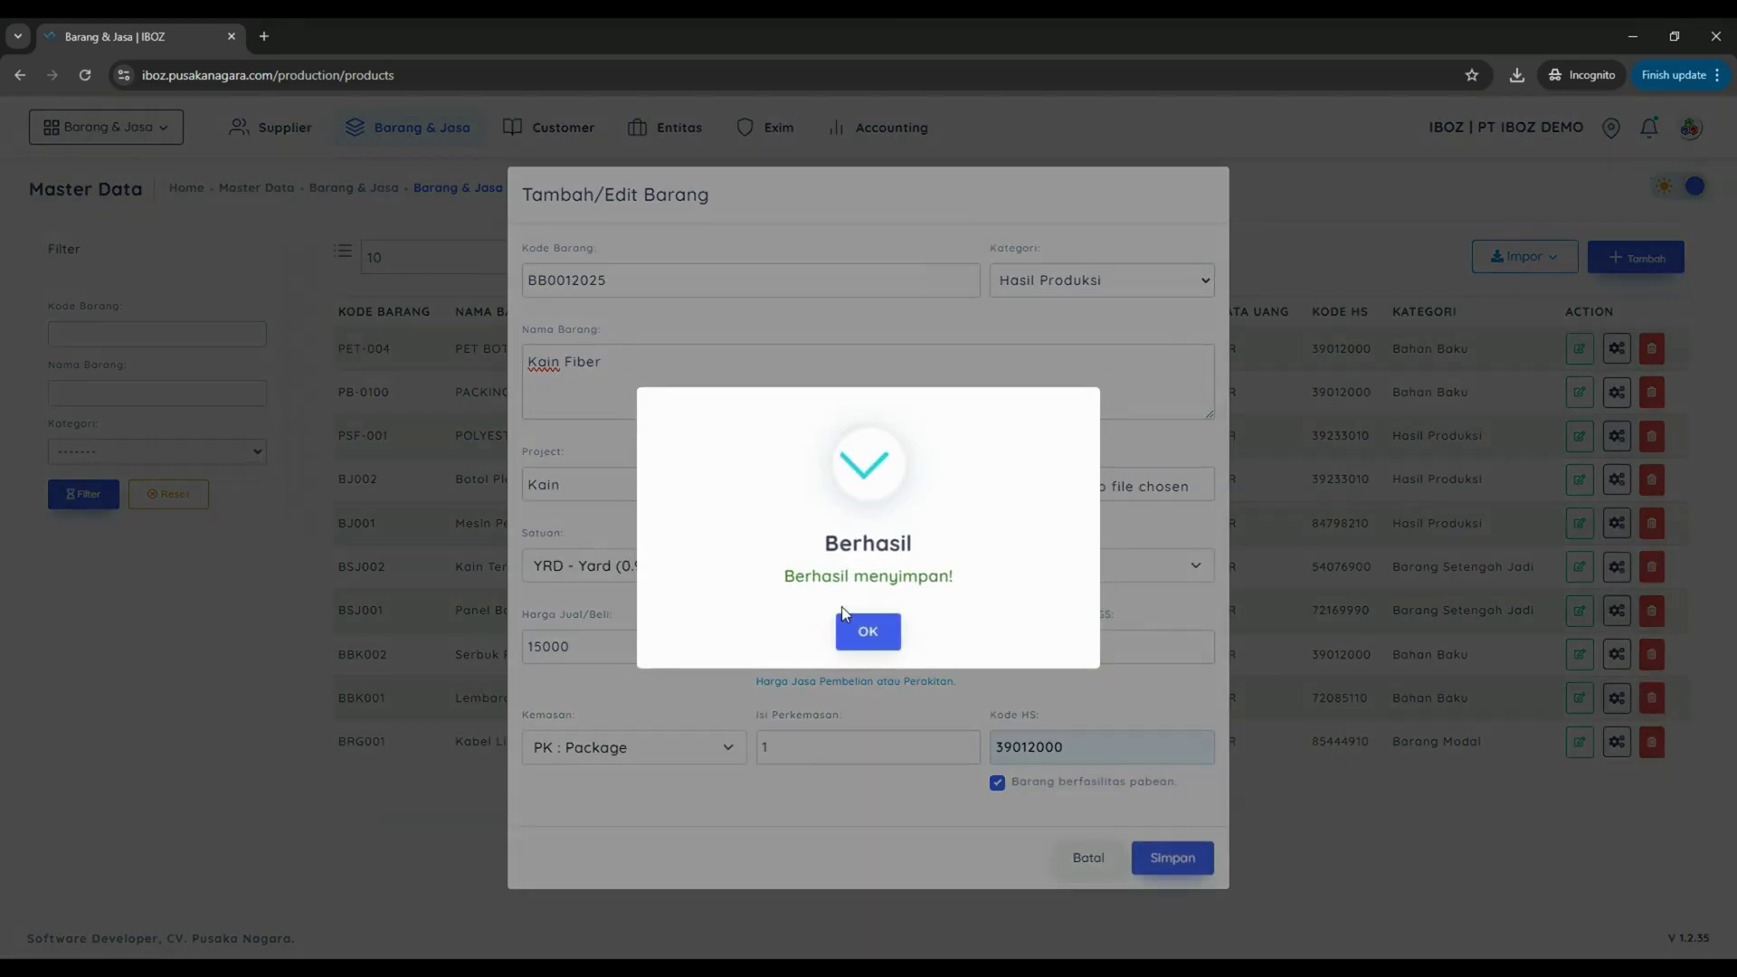
click(865, 633)
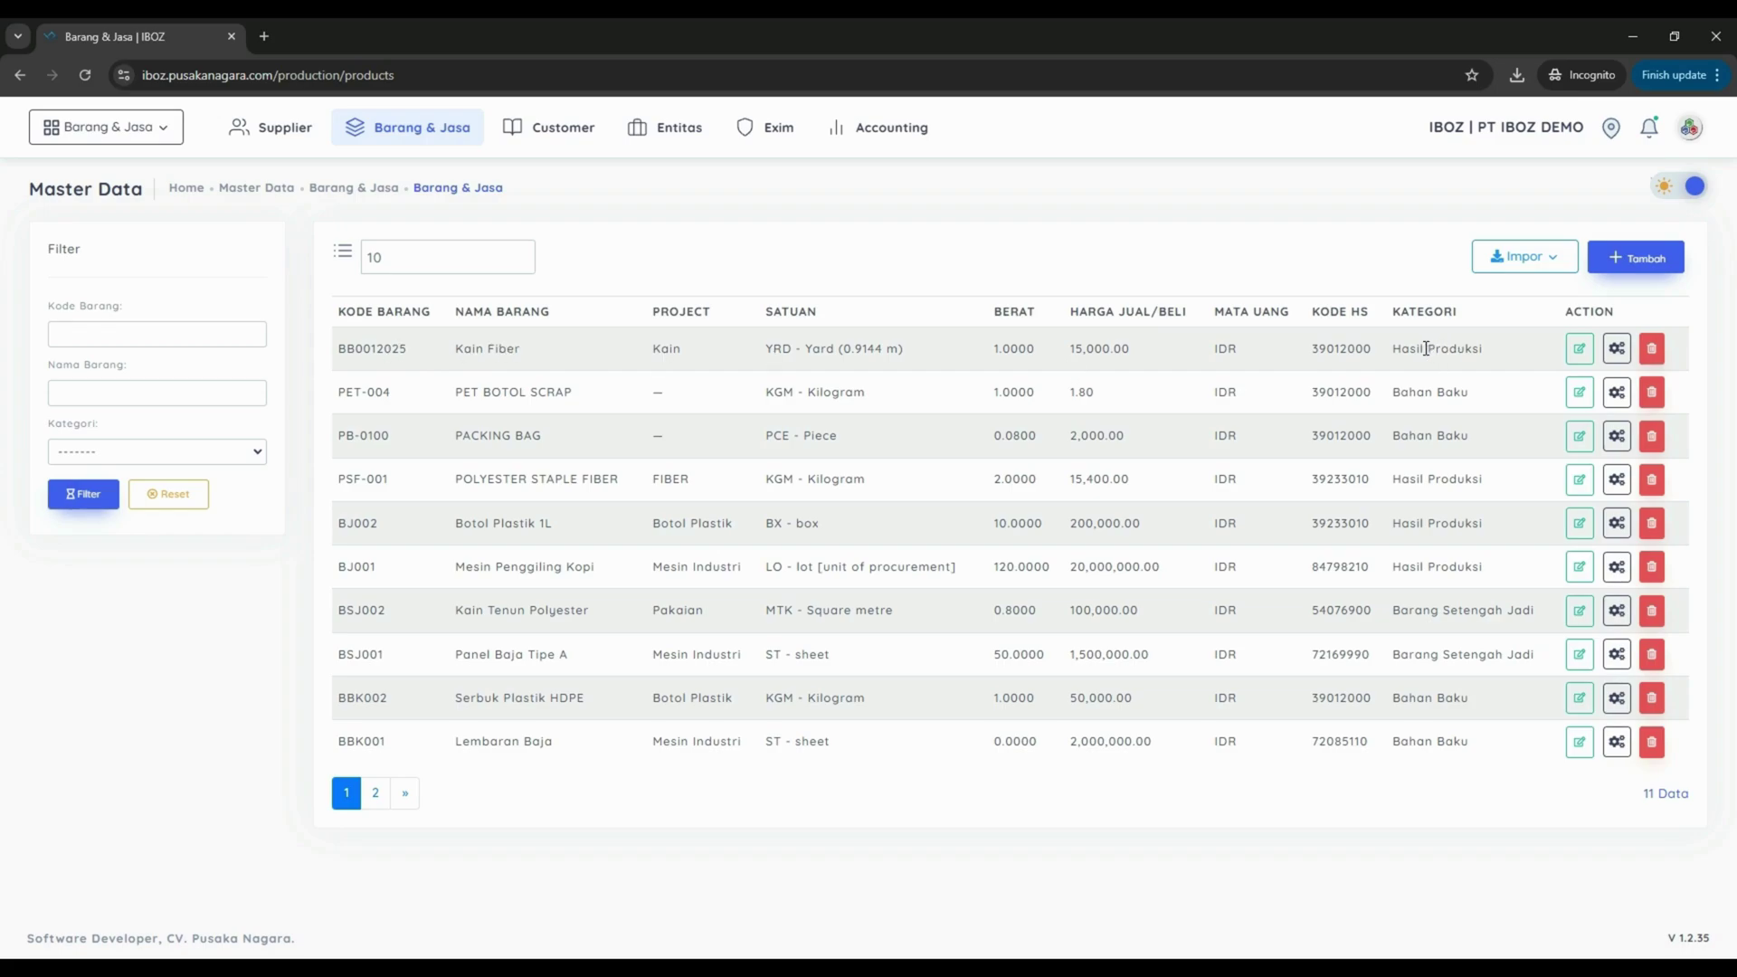
Edit item BB0012025, set its category to Bahan Baku and save the change.
click(1577, 349)
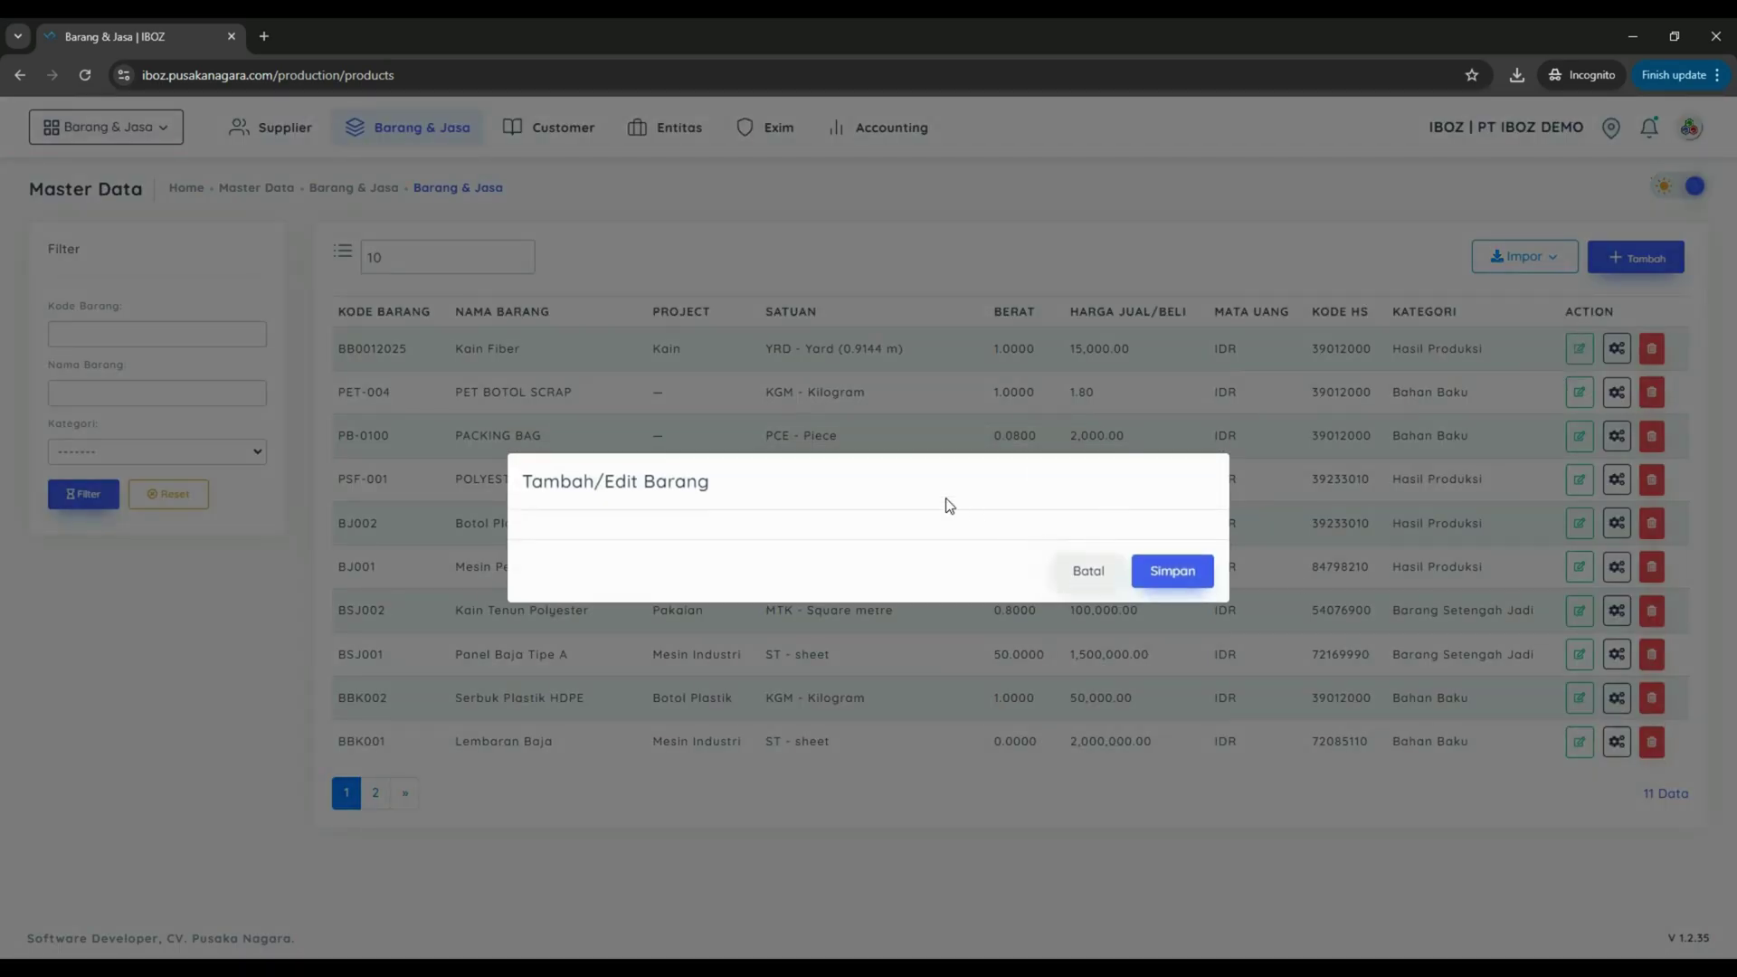
click(1060, 282)
click(1035, 347)
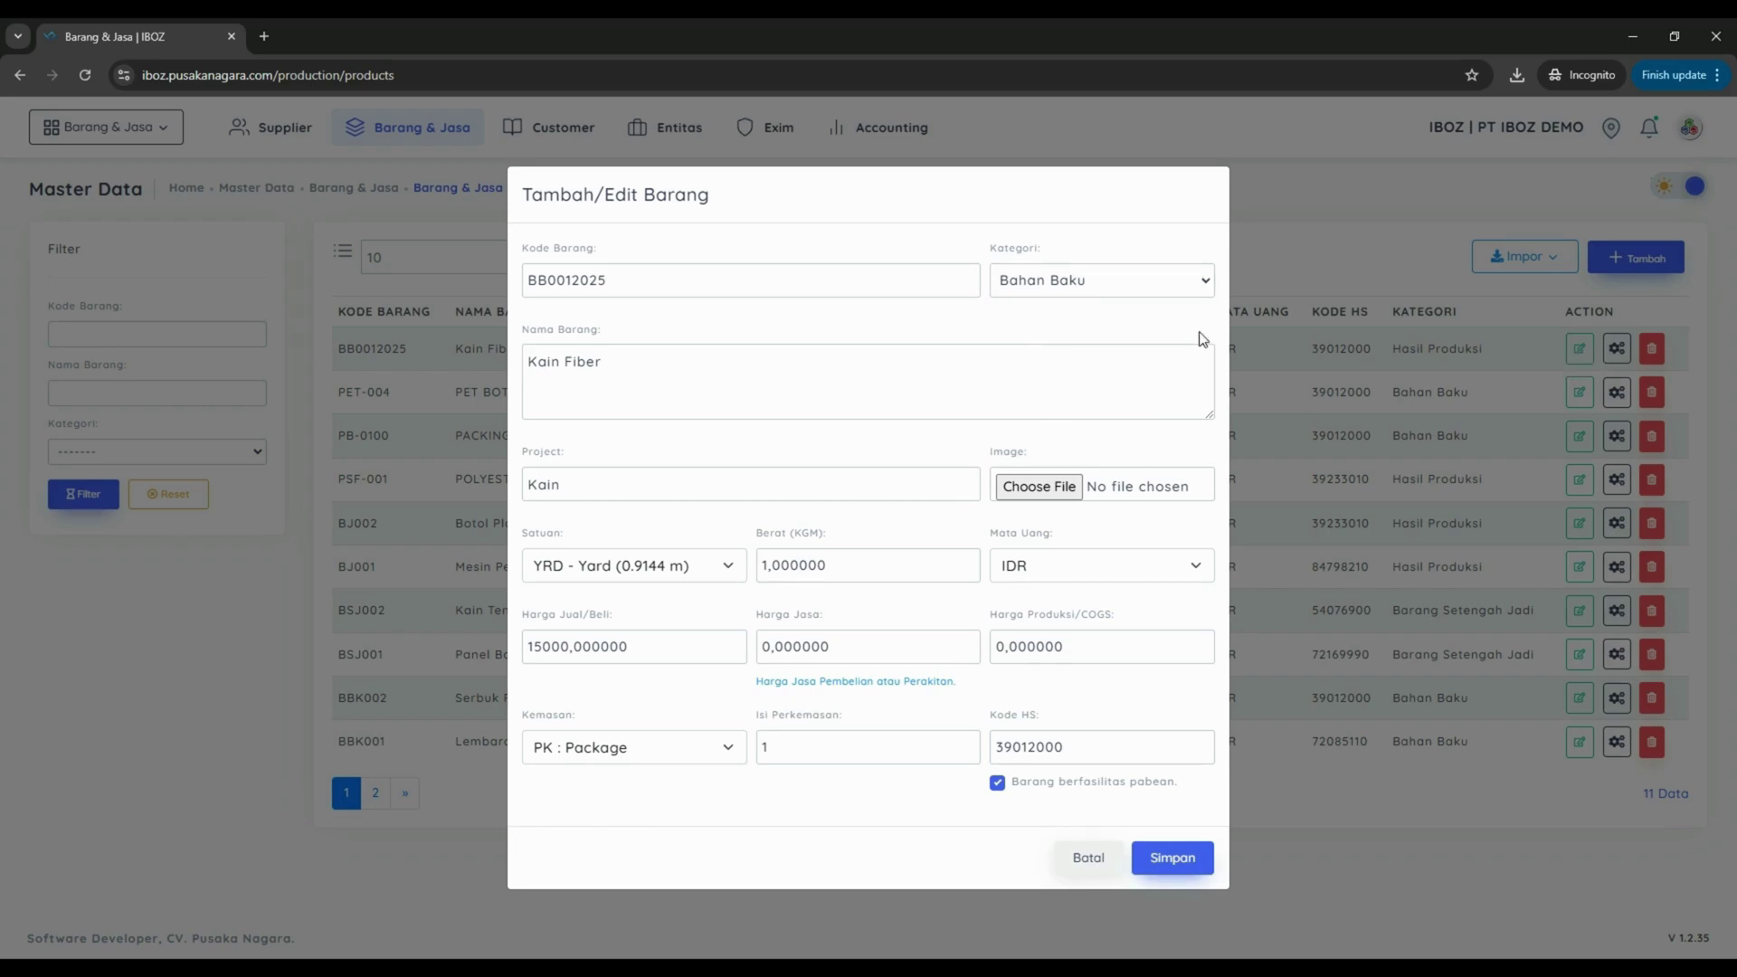
click(1170, 859)
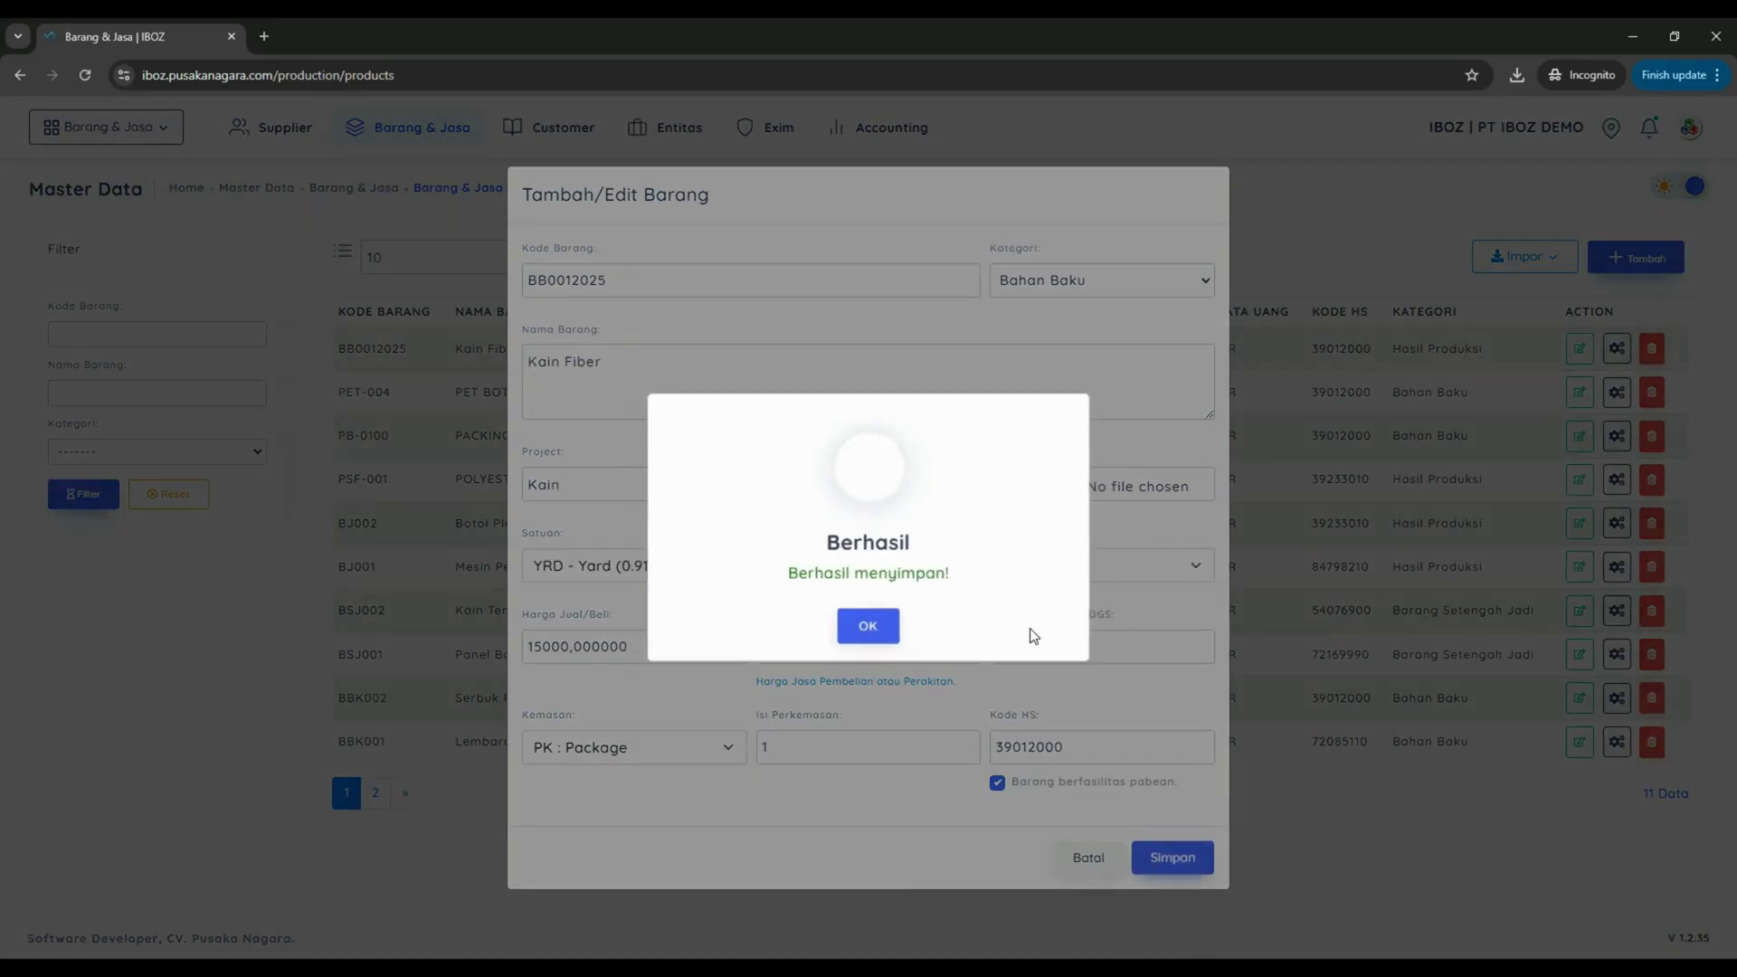
click(870, 637)
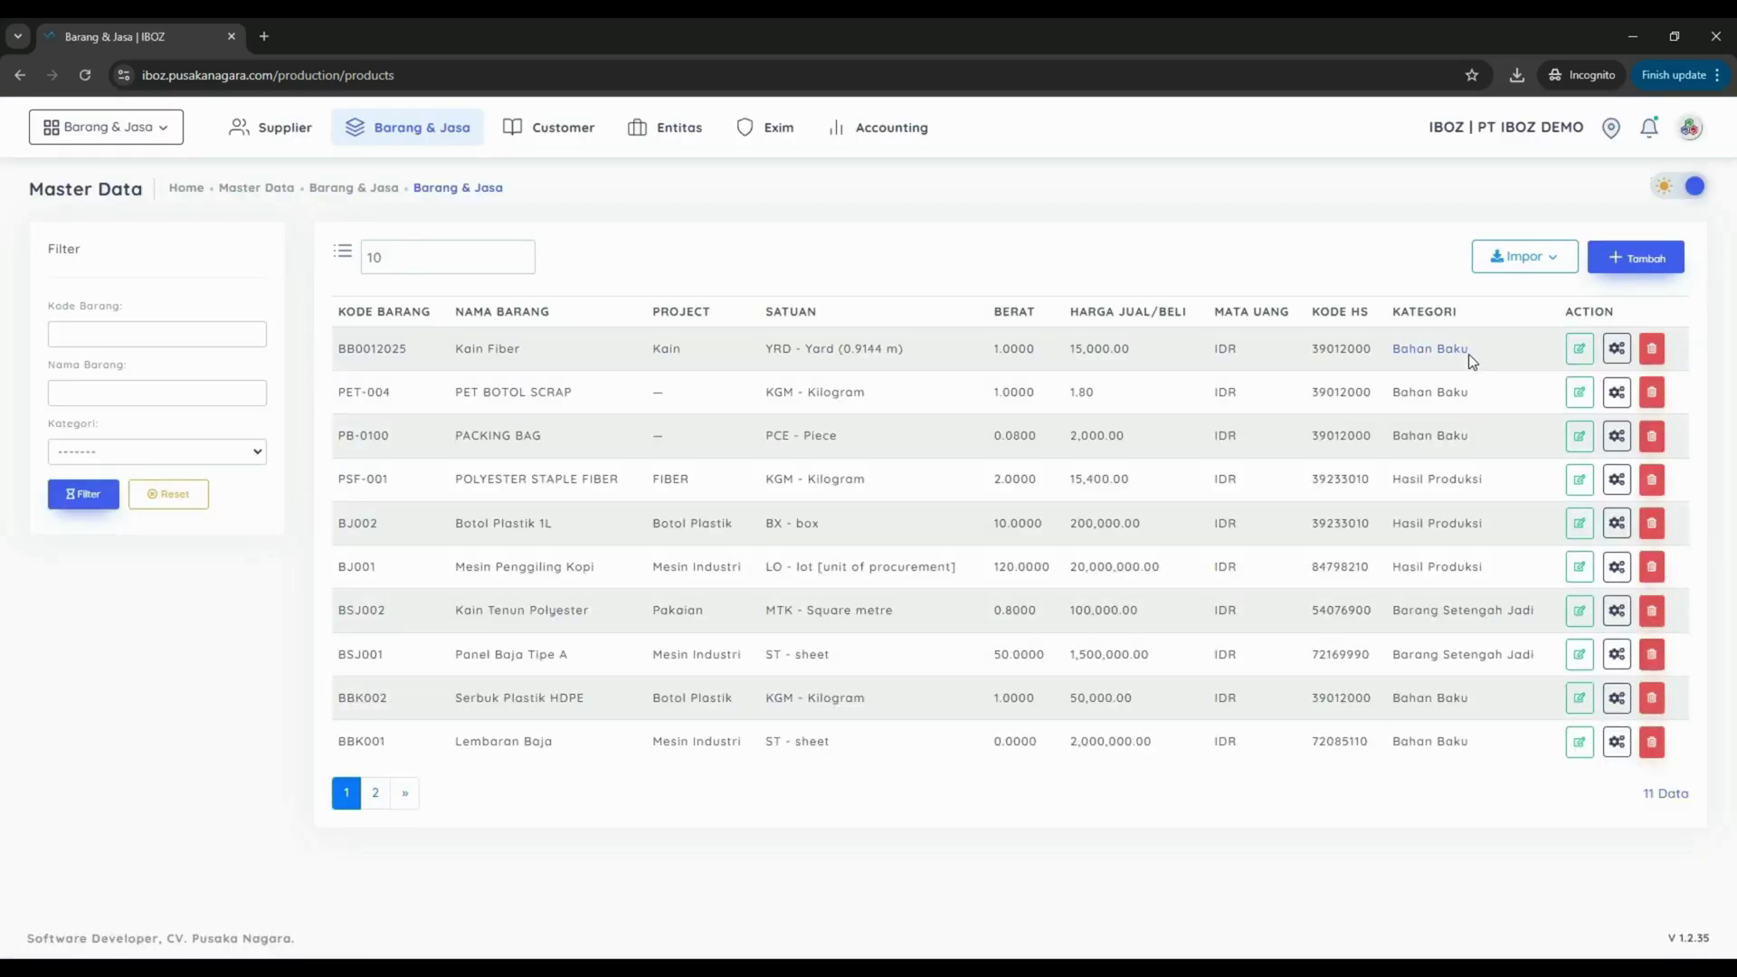
Open the details of item Kain Fiber and examine the Substitusi Kemasan and Sumber choices in its inventory values.
click(1618, 351)
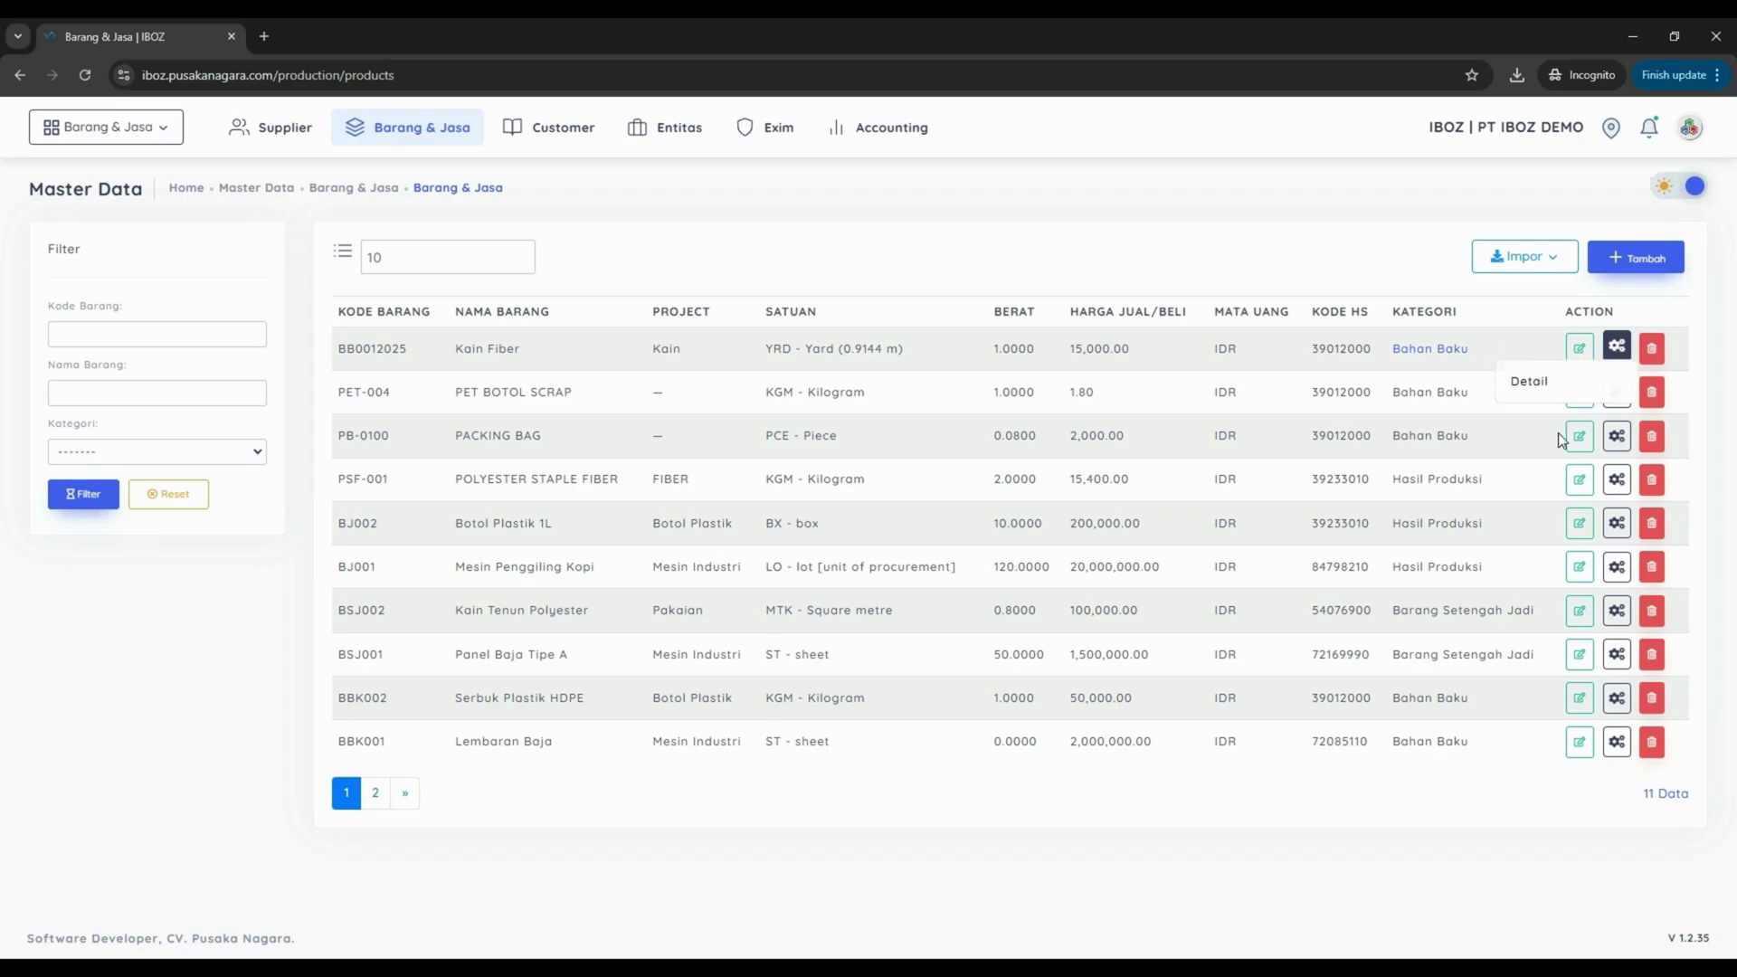
click(1552, 385)
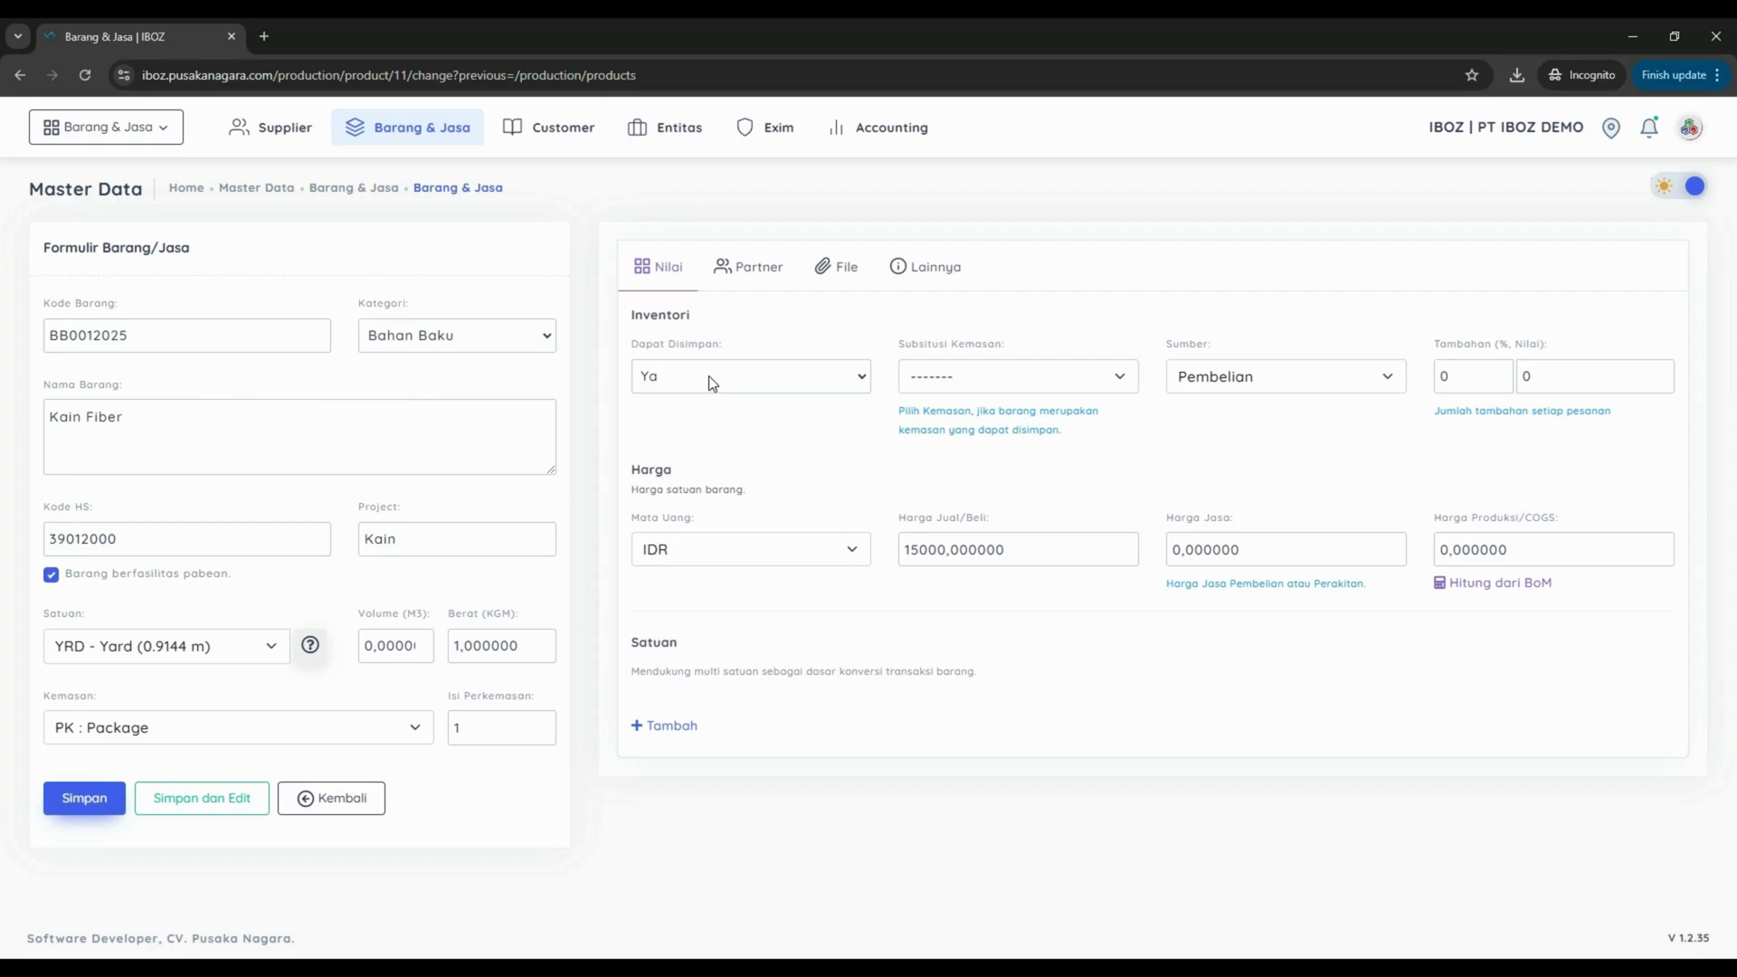
click(932, 376)
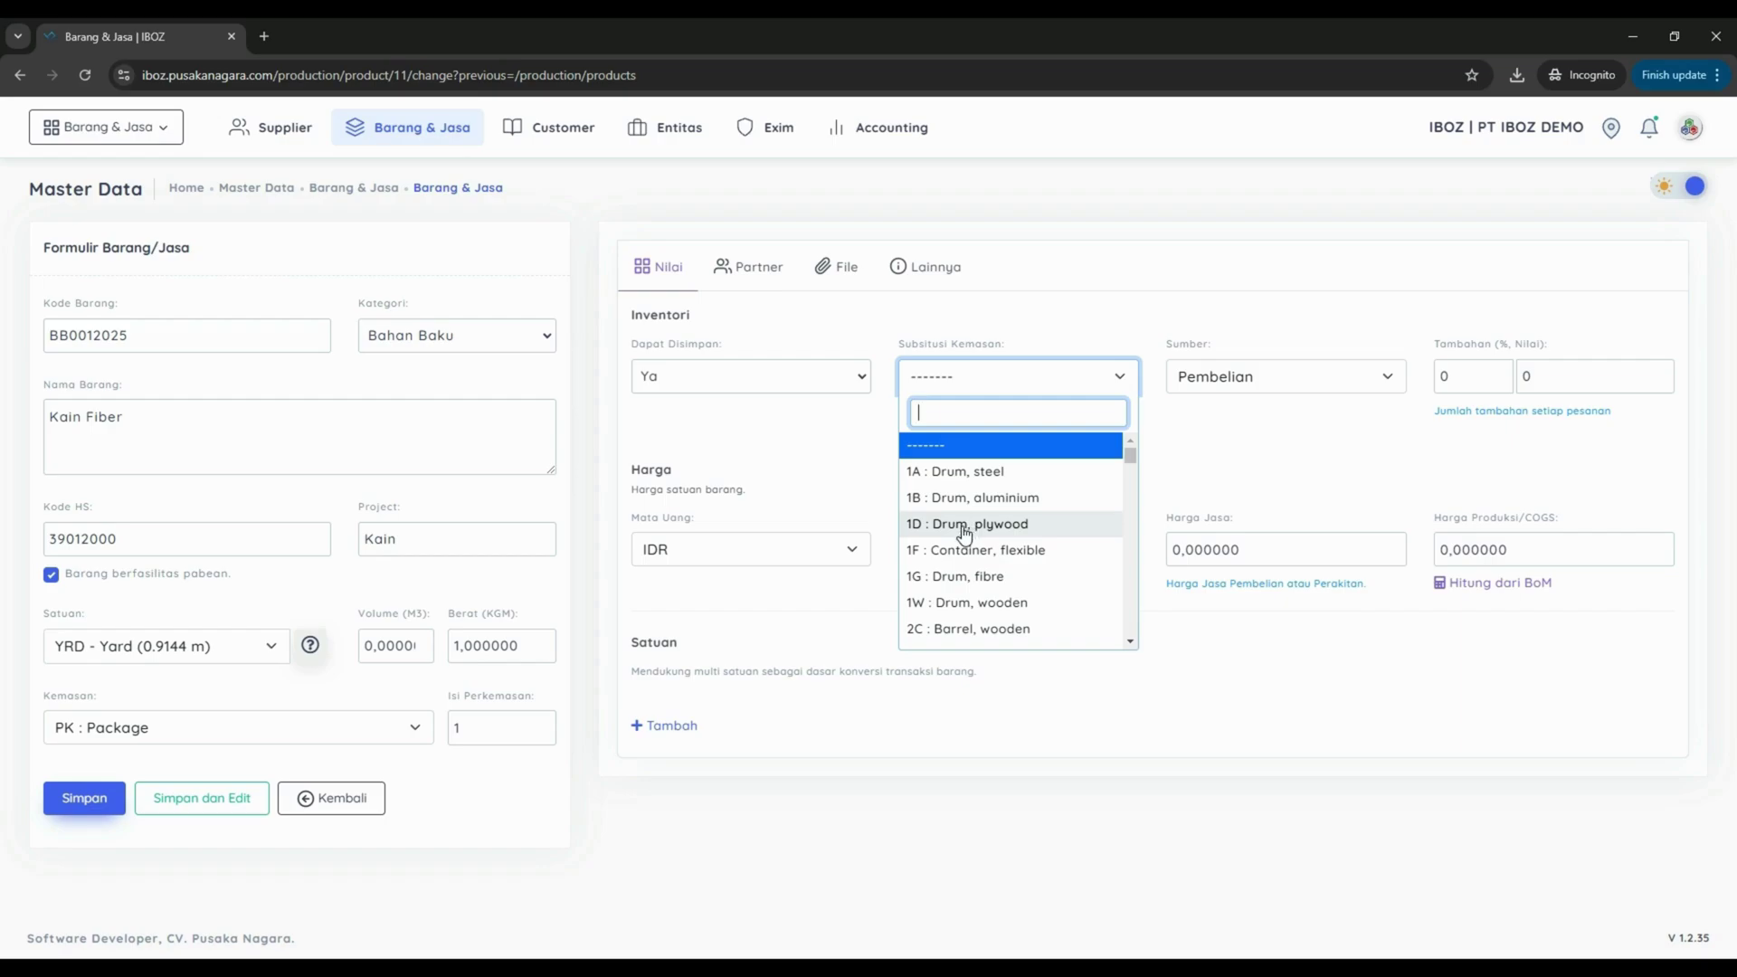
click(1210, 440)
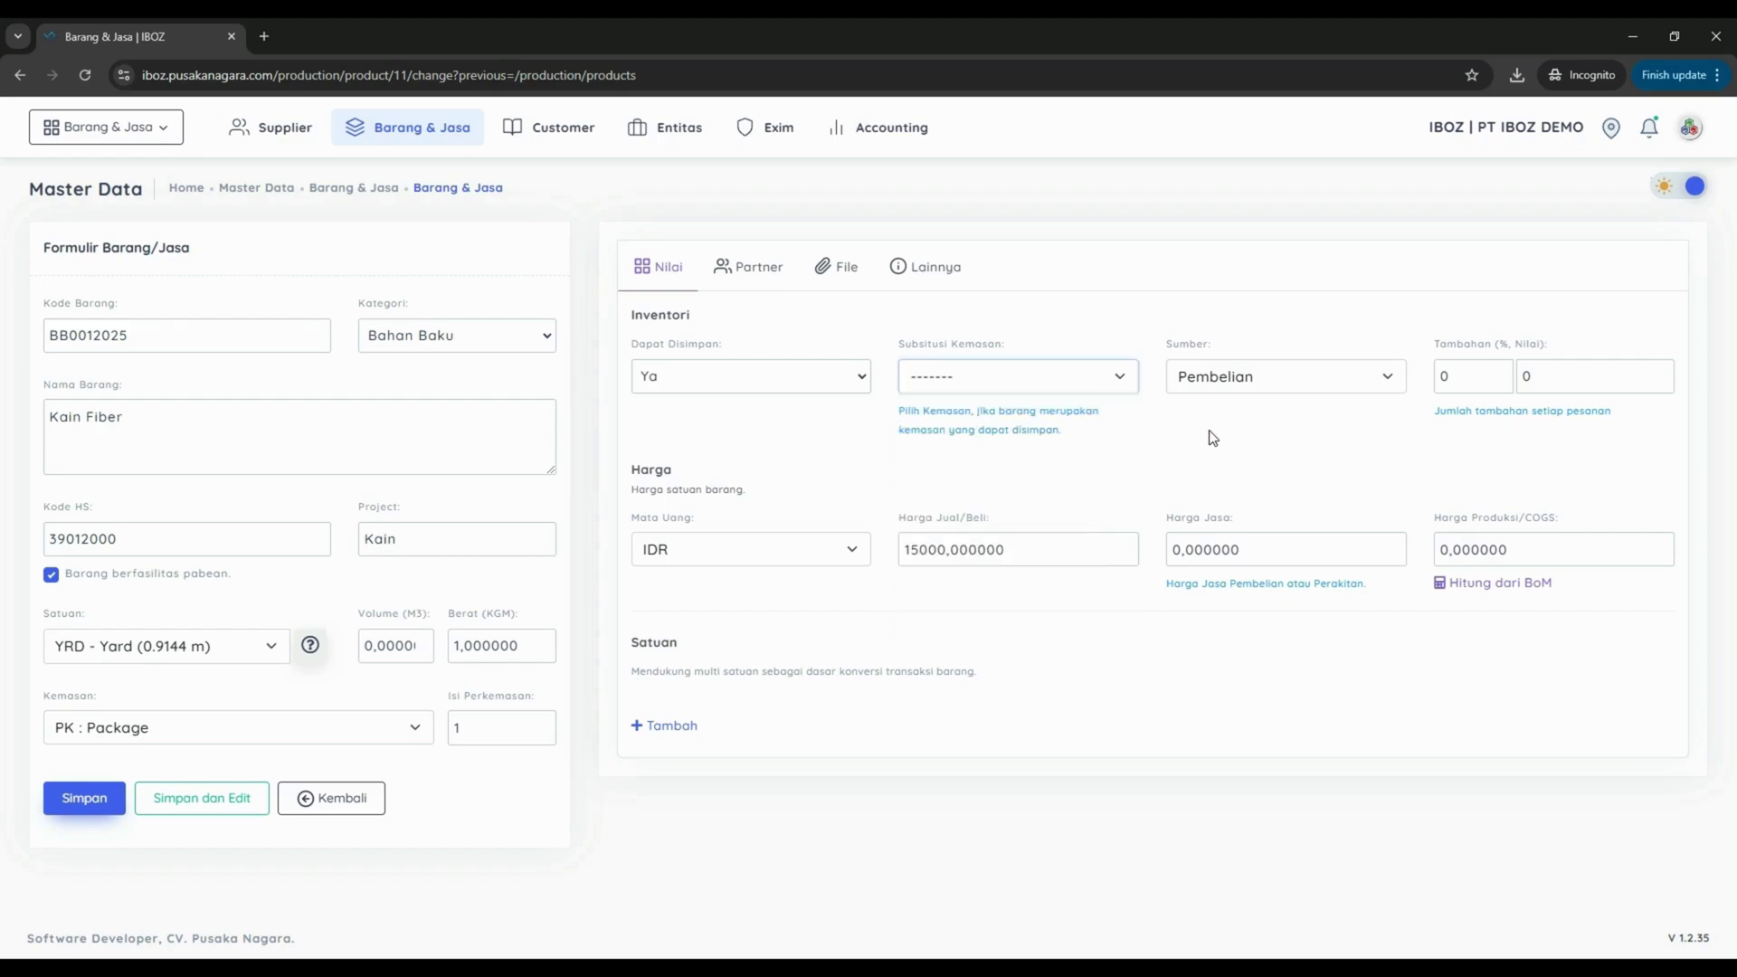
click(1232, 391)
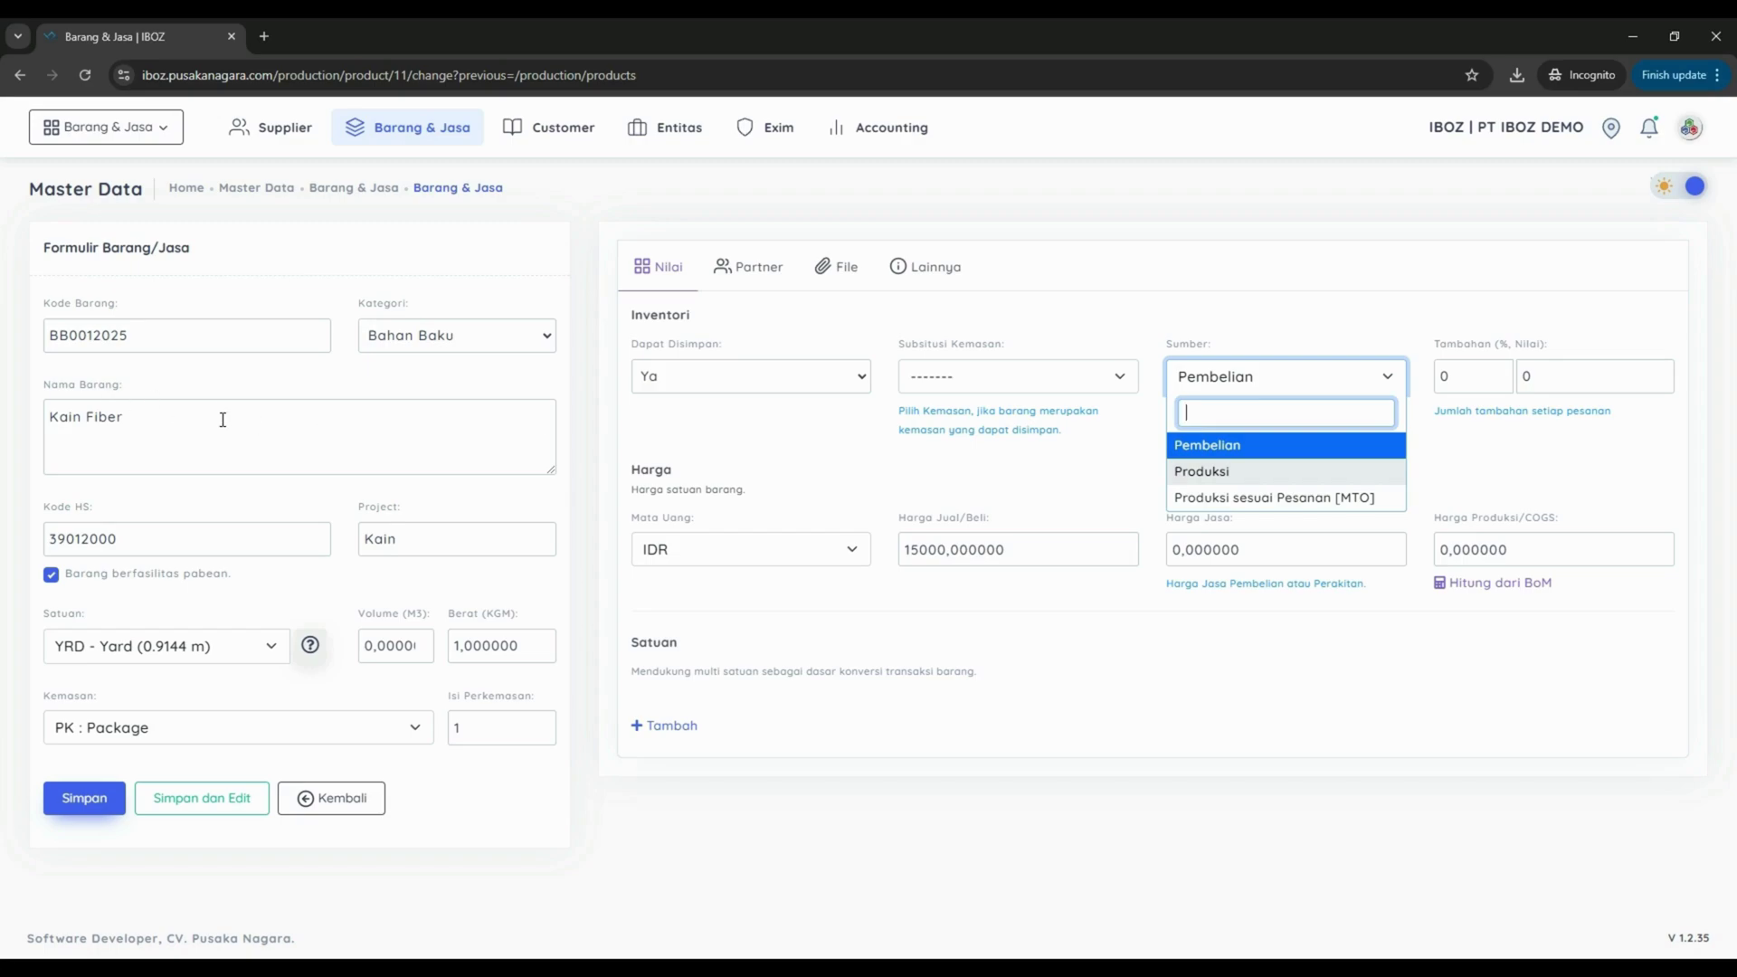
click(841, 450)
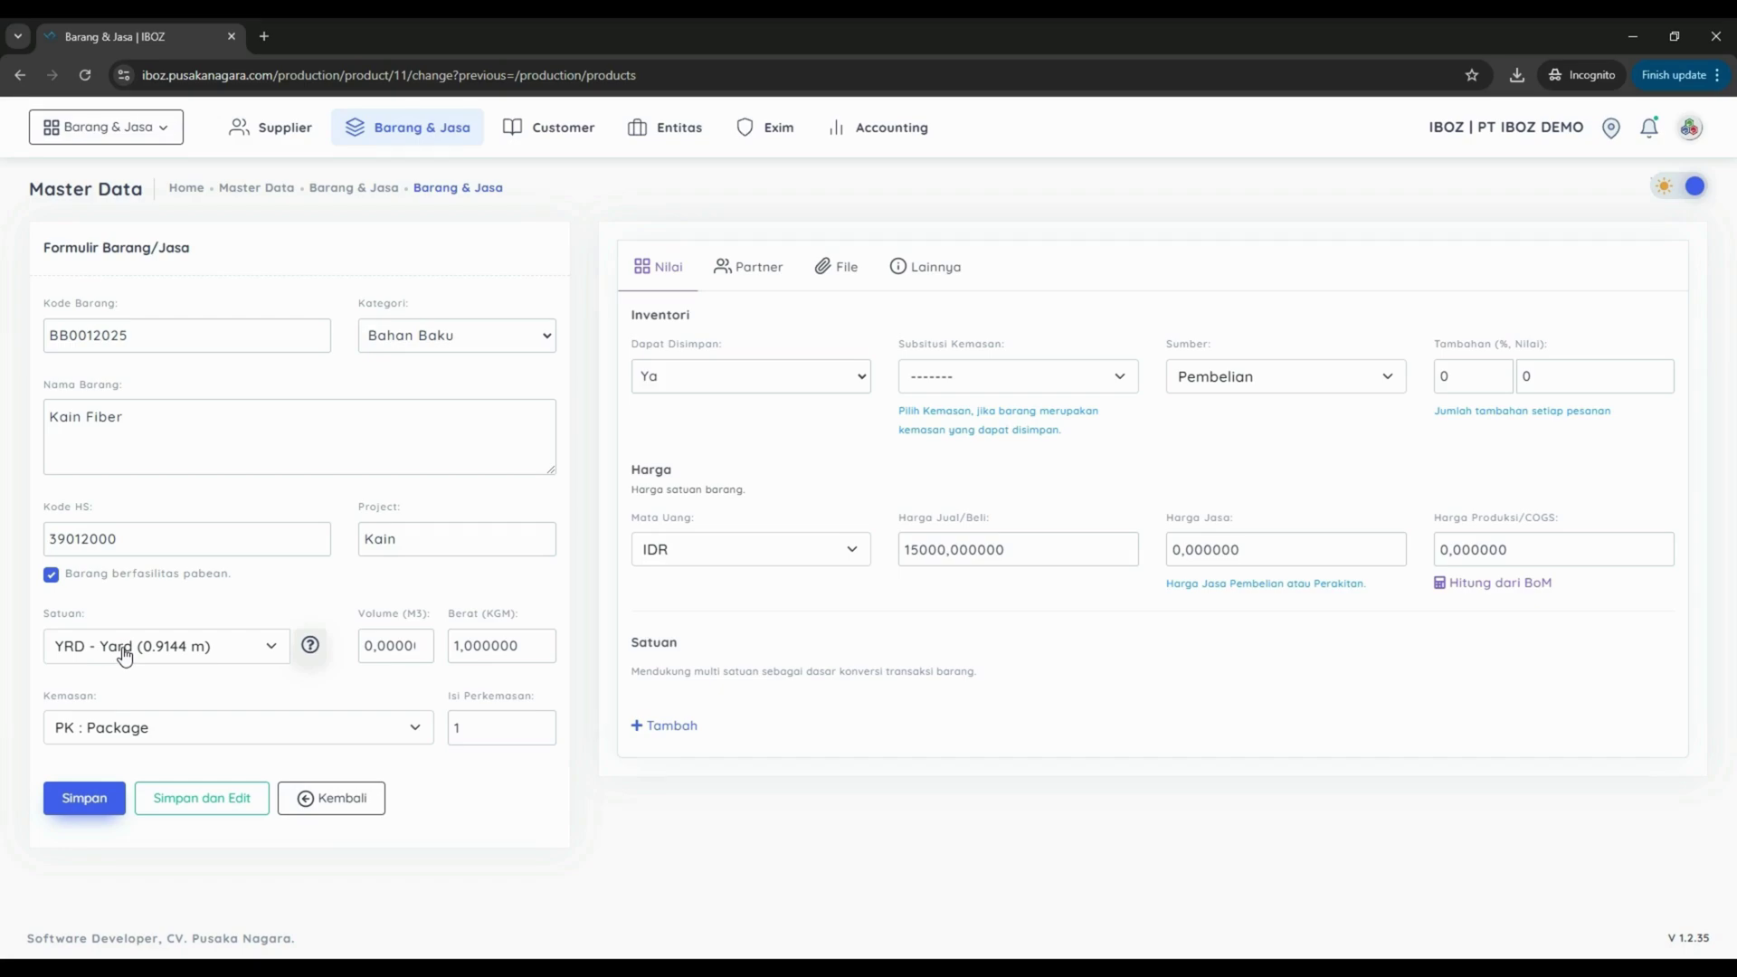
Add a blank conversion row under the item's Satuan section and look through the available units.
click(653, 728)
click(734, 749)
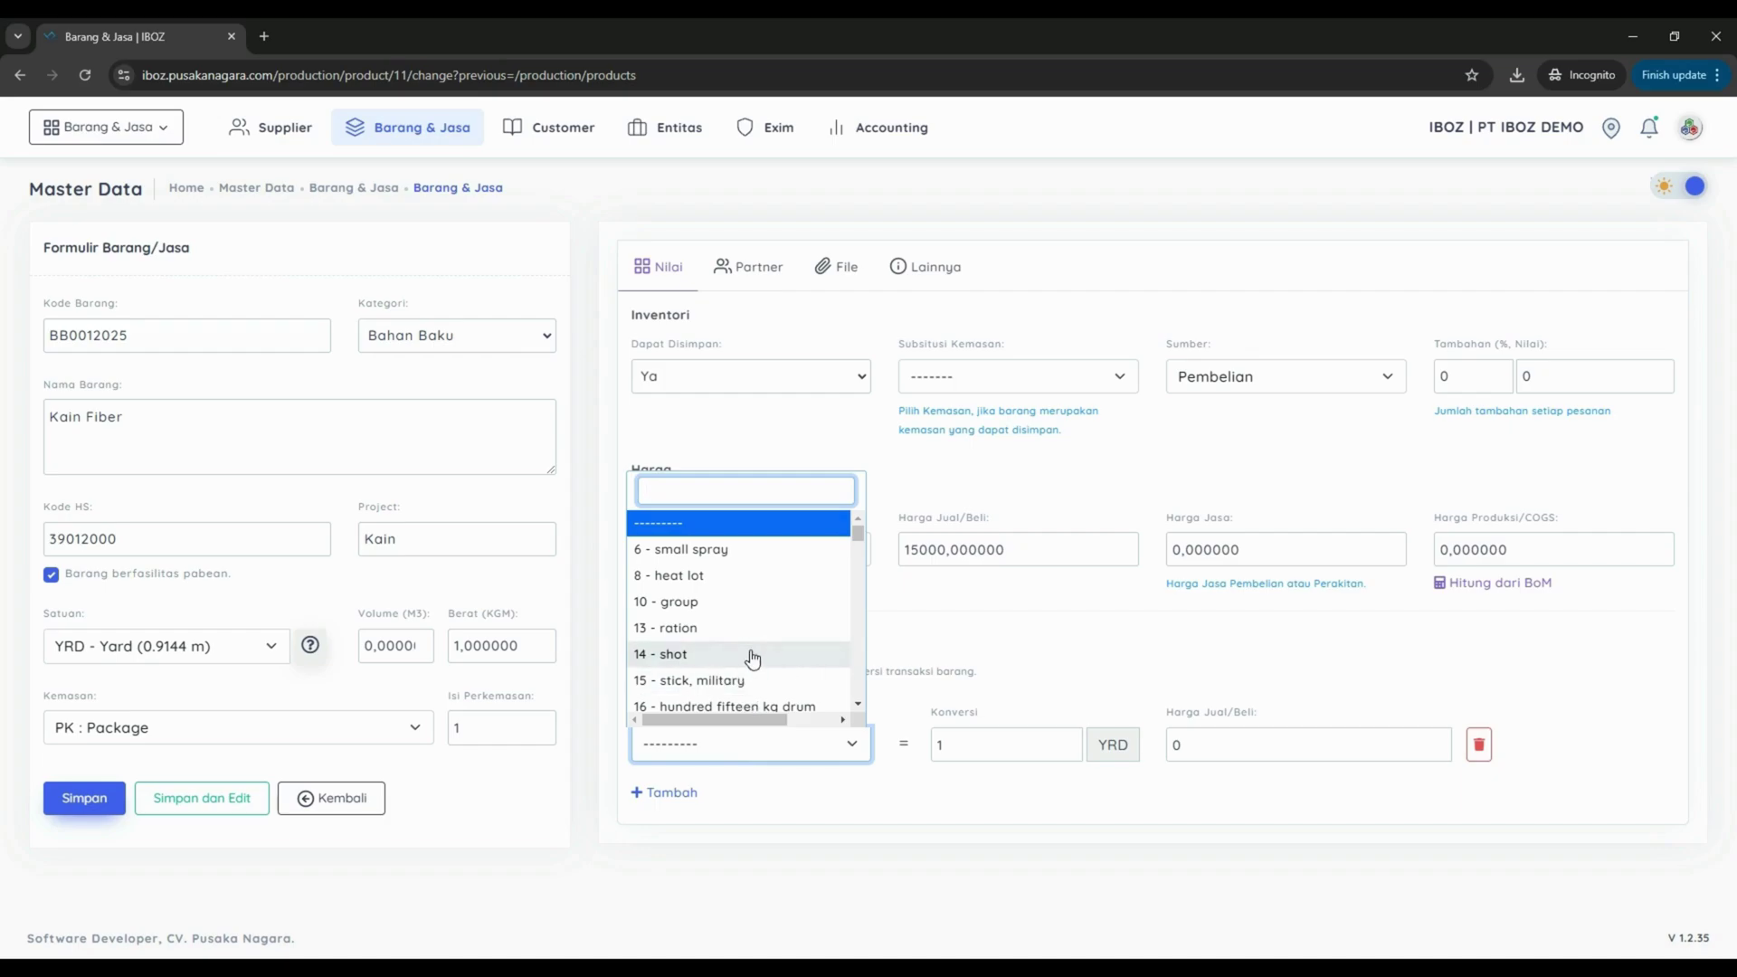
click(964, 623)
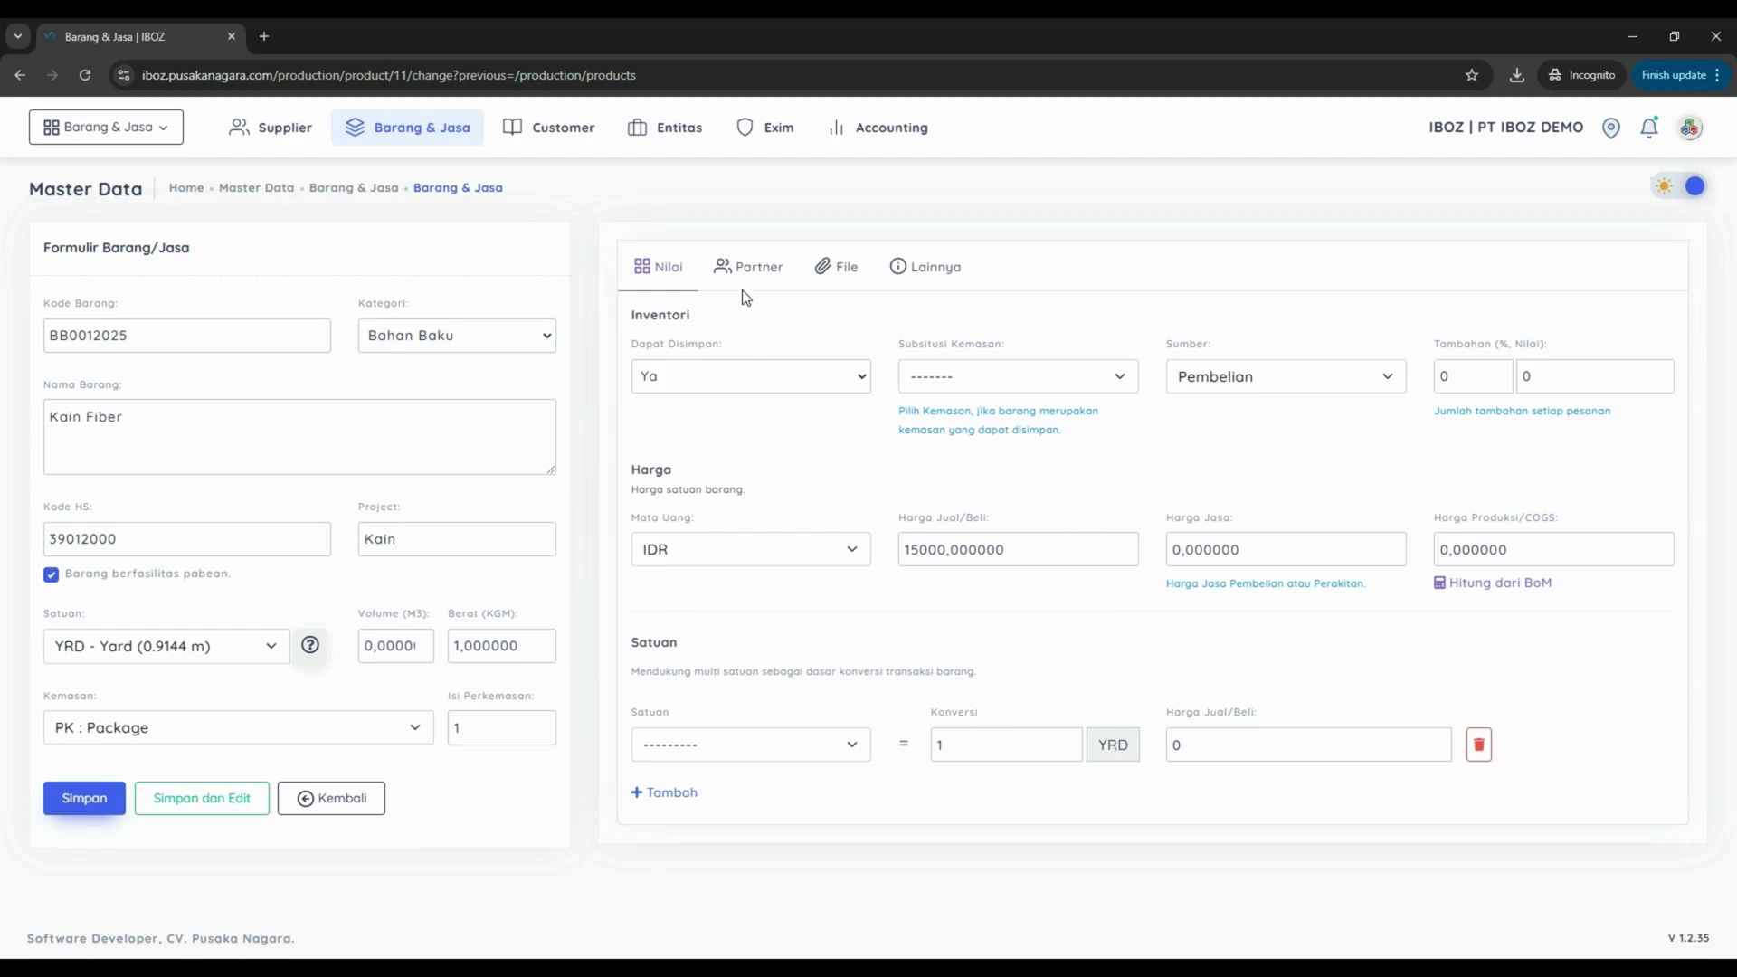
Add a partner row to the item with Customer as its Tujuan and PT. Sinergi Utama as the partner.
click(753, 270)
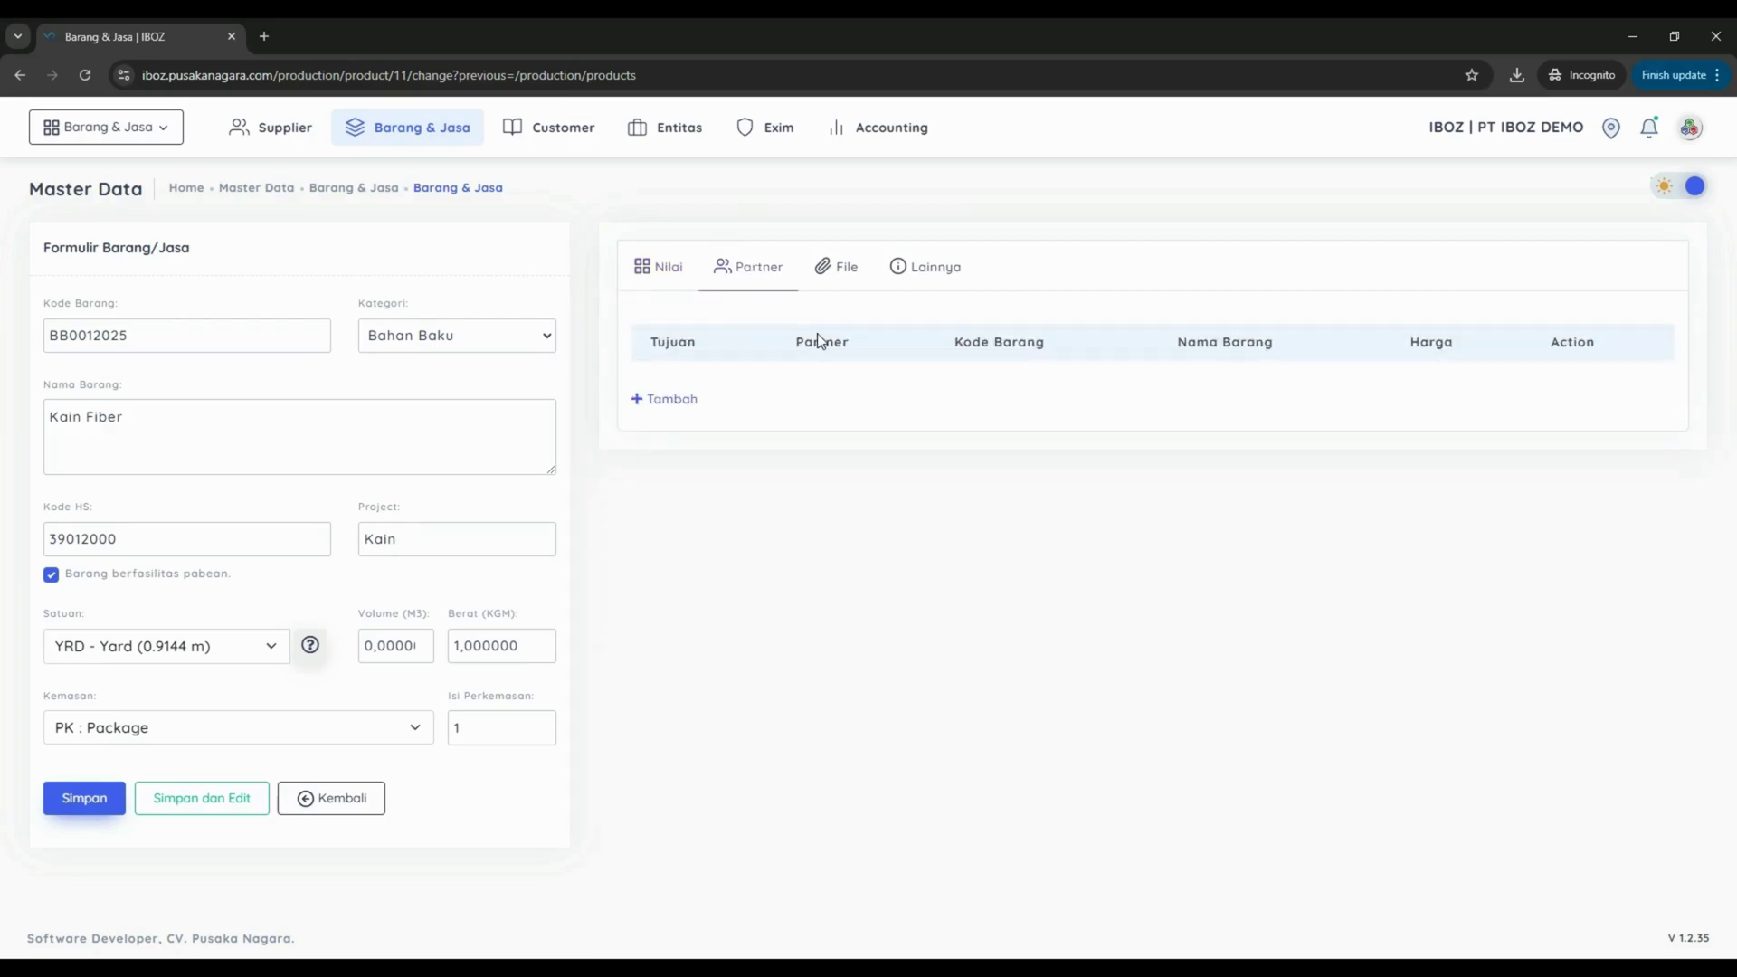
click(669, 399)
click(736, 393)
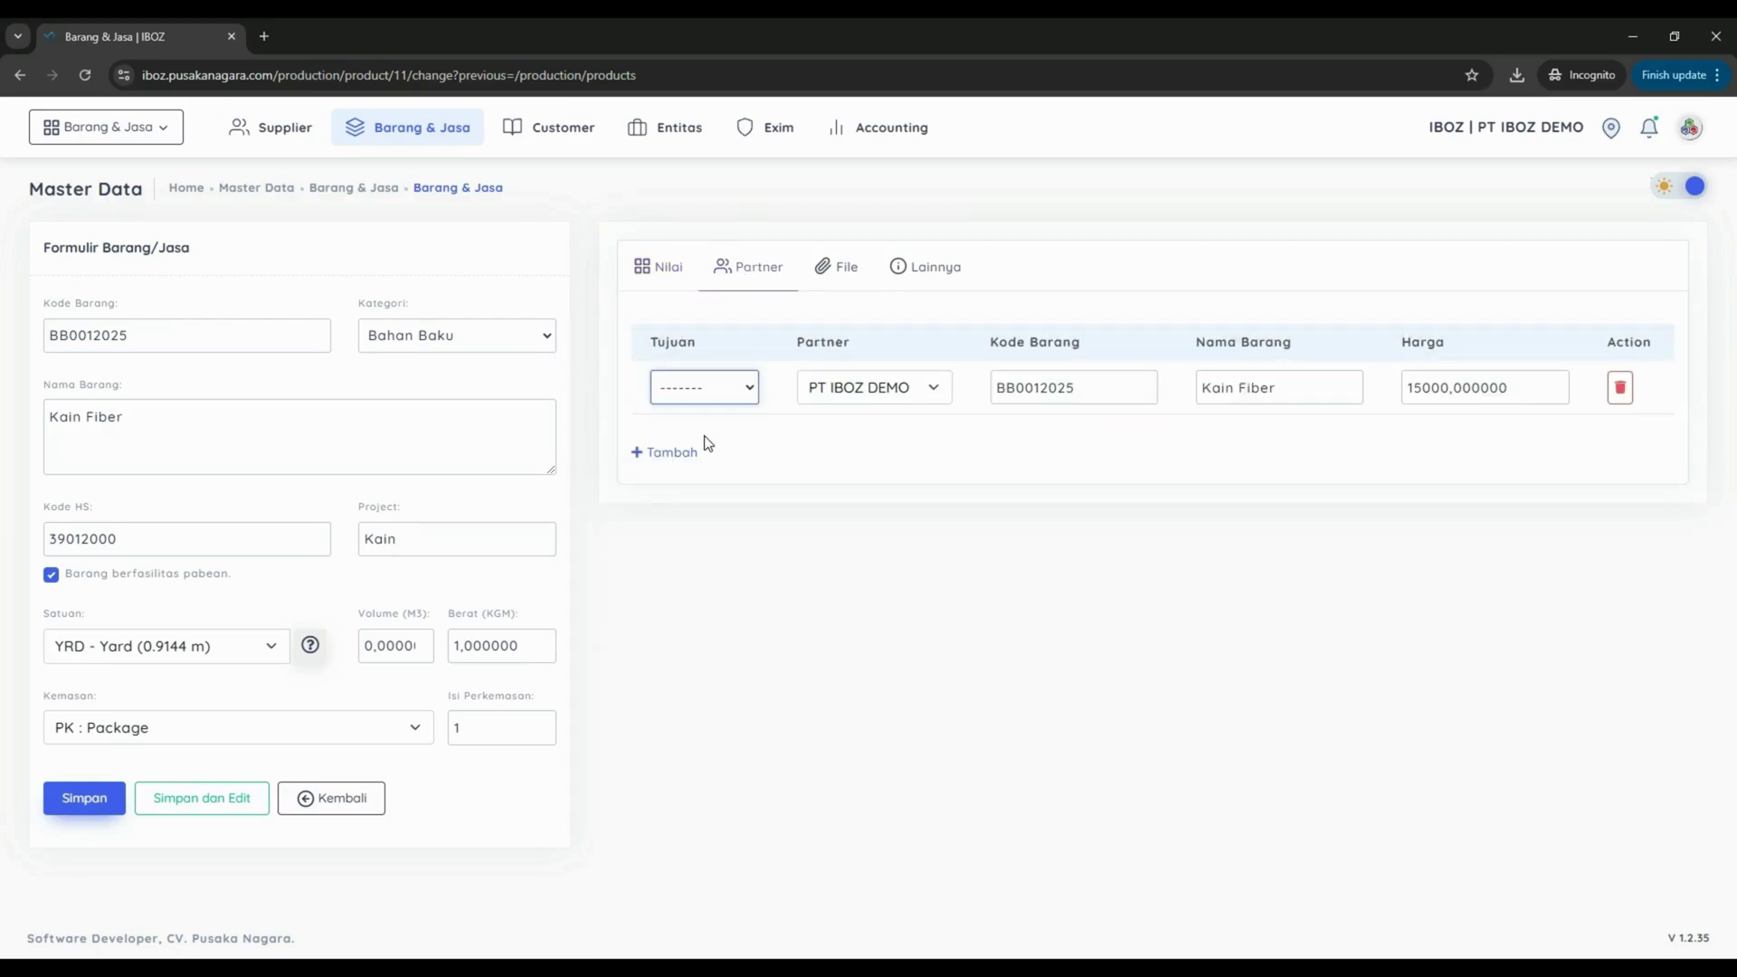
click(706, 443)
click(864, 387)
click(800, 426)
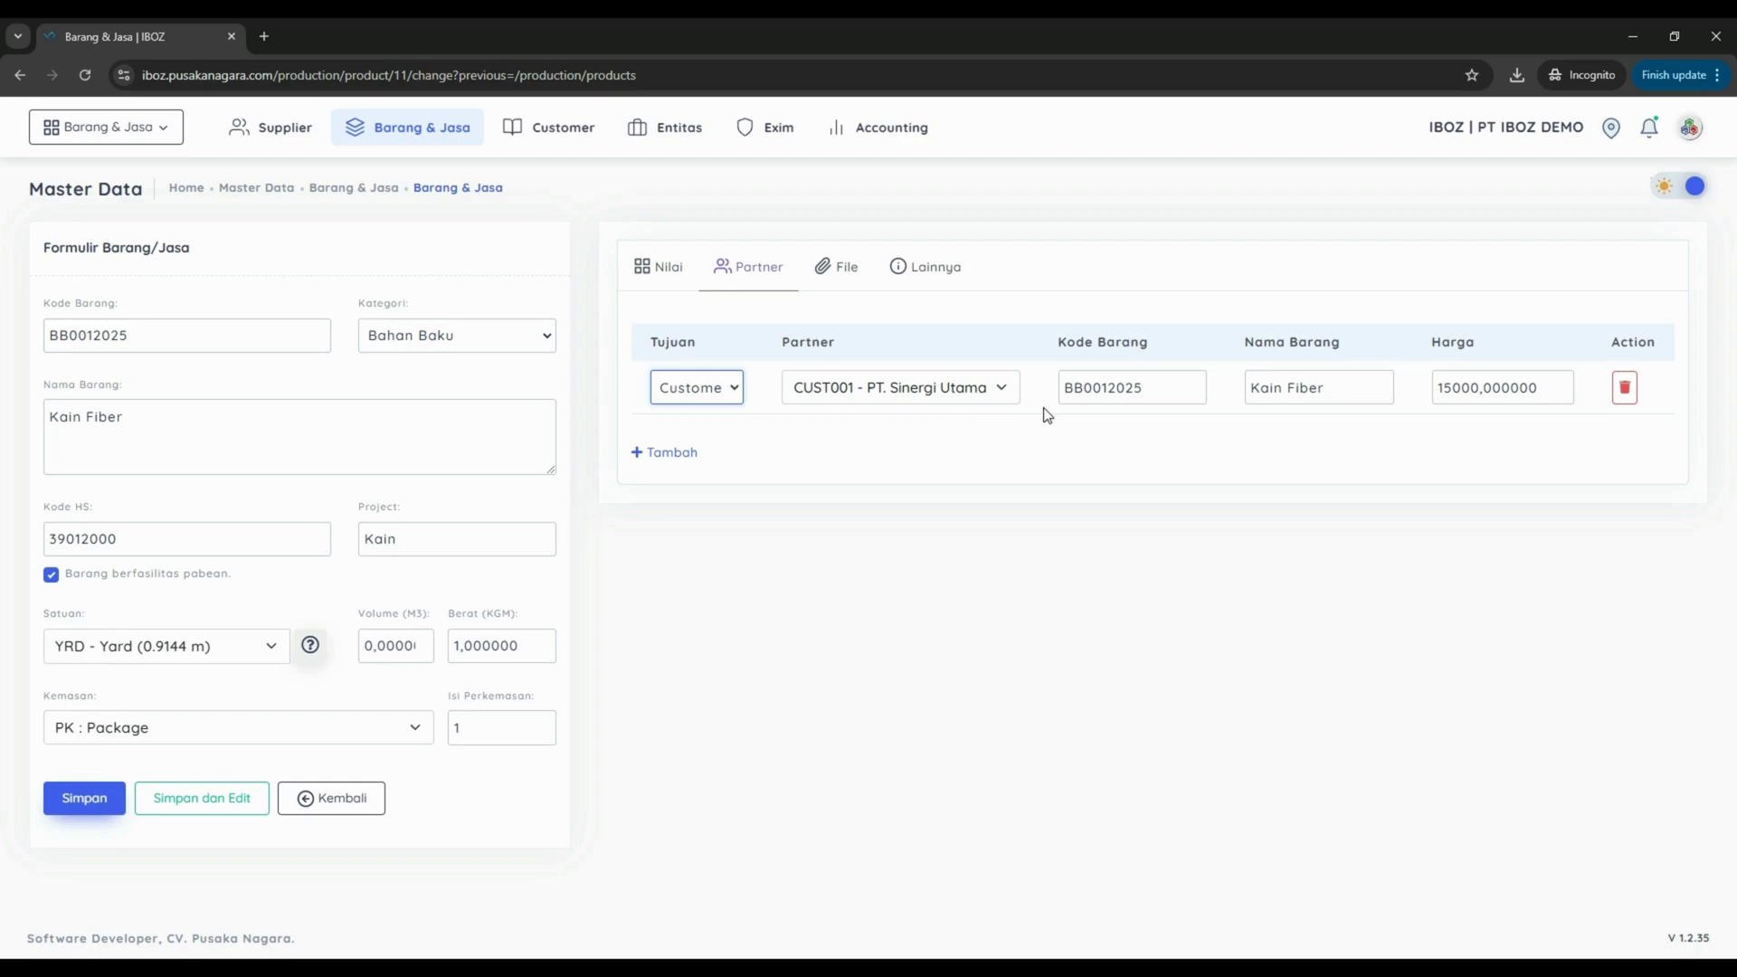
Change the Kode Barang in the partner row to SU0012025.
click(1131, 389)
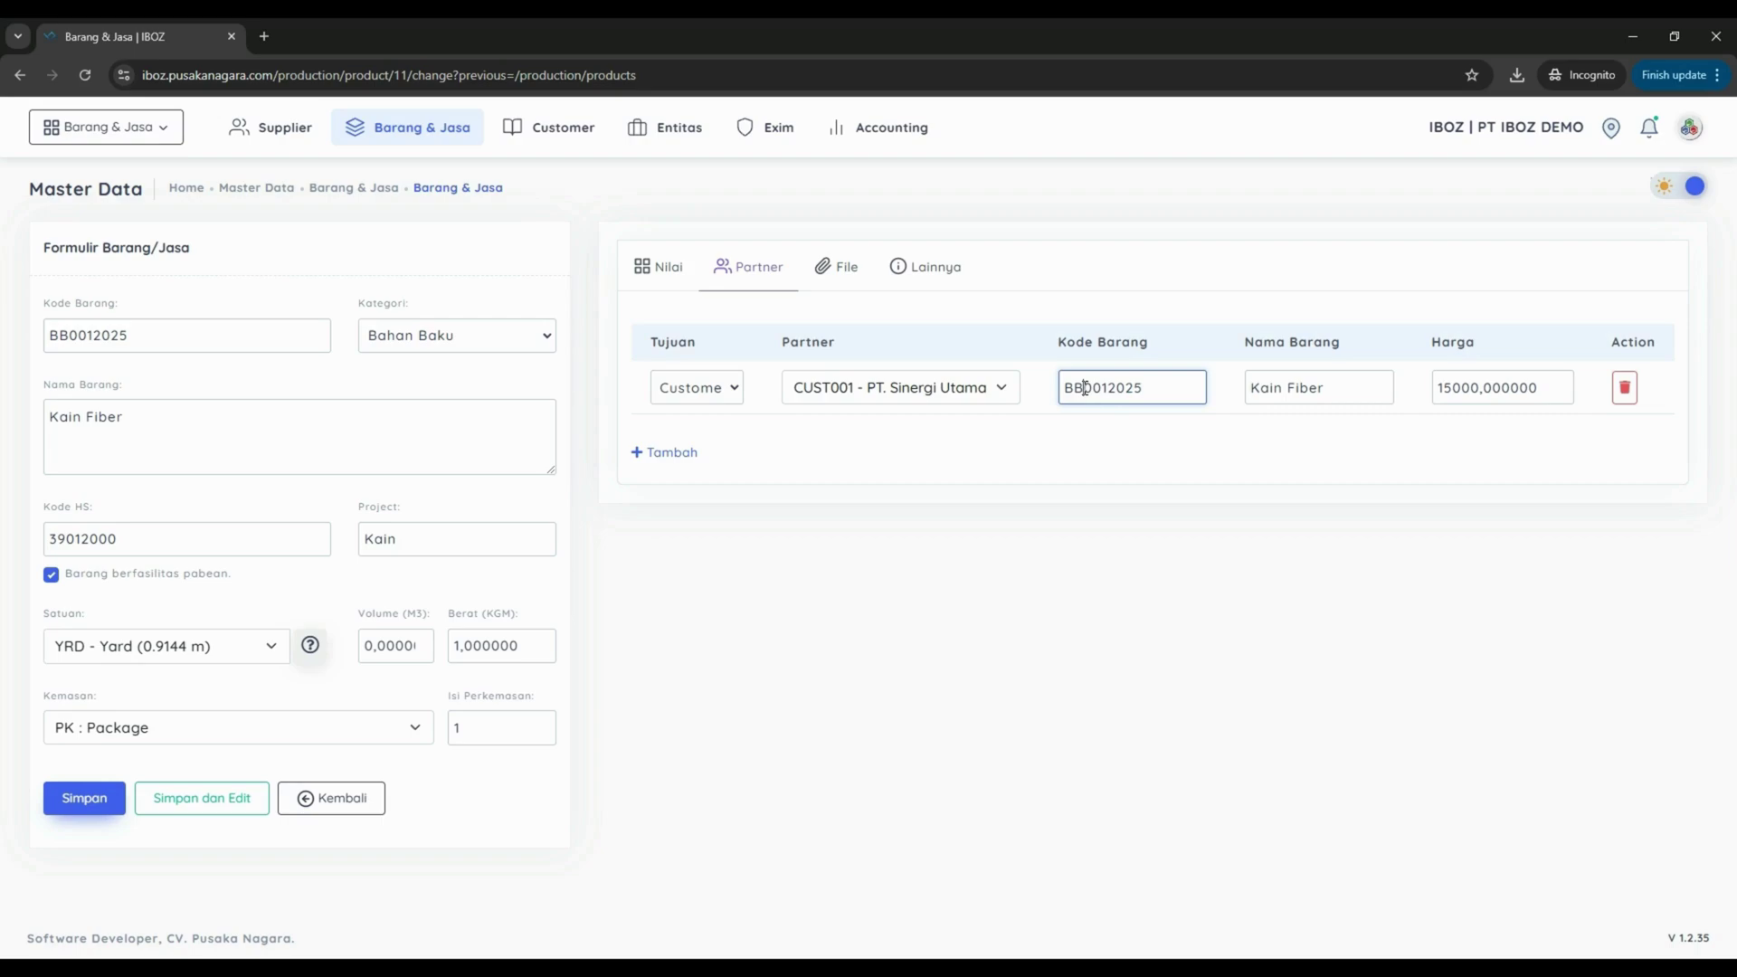
key(BackSpace)
key(BackSpace)
text(s)
key(BackSpace)
text(SU)
Switch the partner row's Tujuan to Supplier to review the supplier choices, and return it to Customer with PT. Sinergi Utama.
click(703, 388)
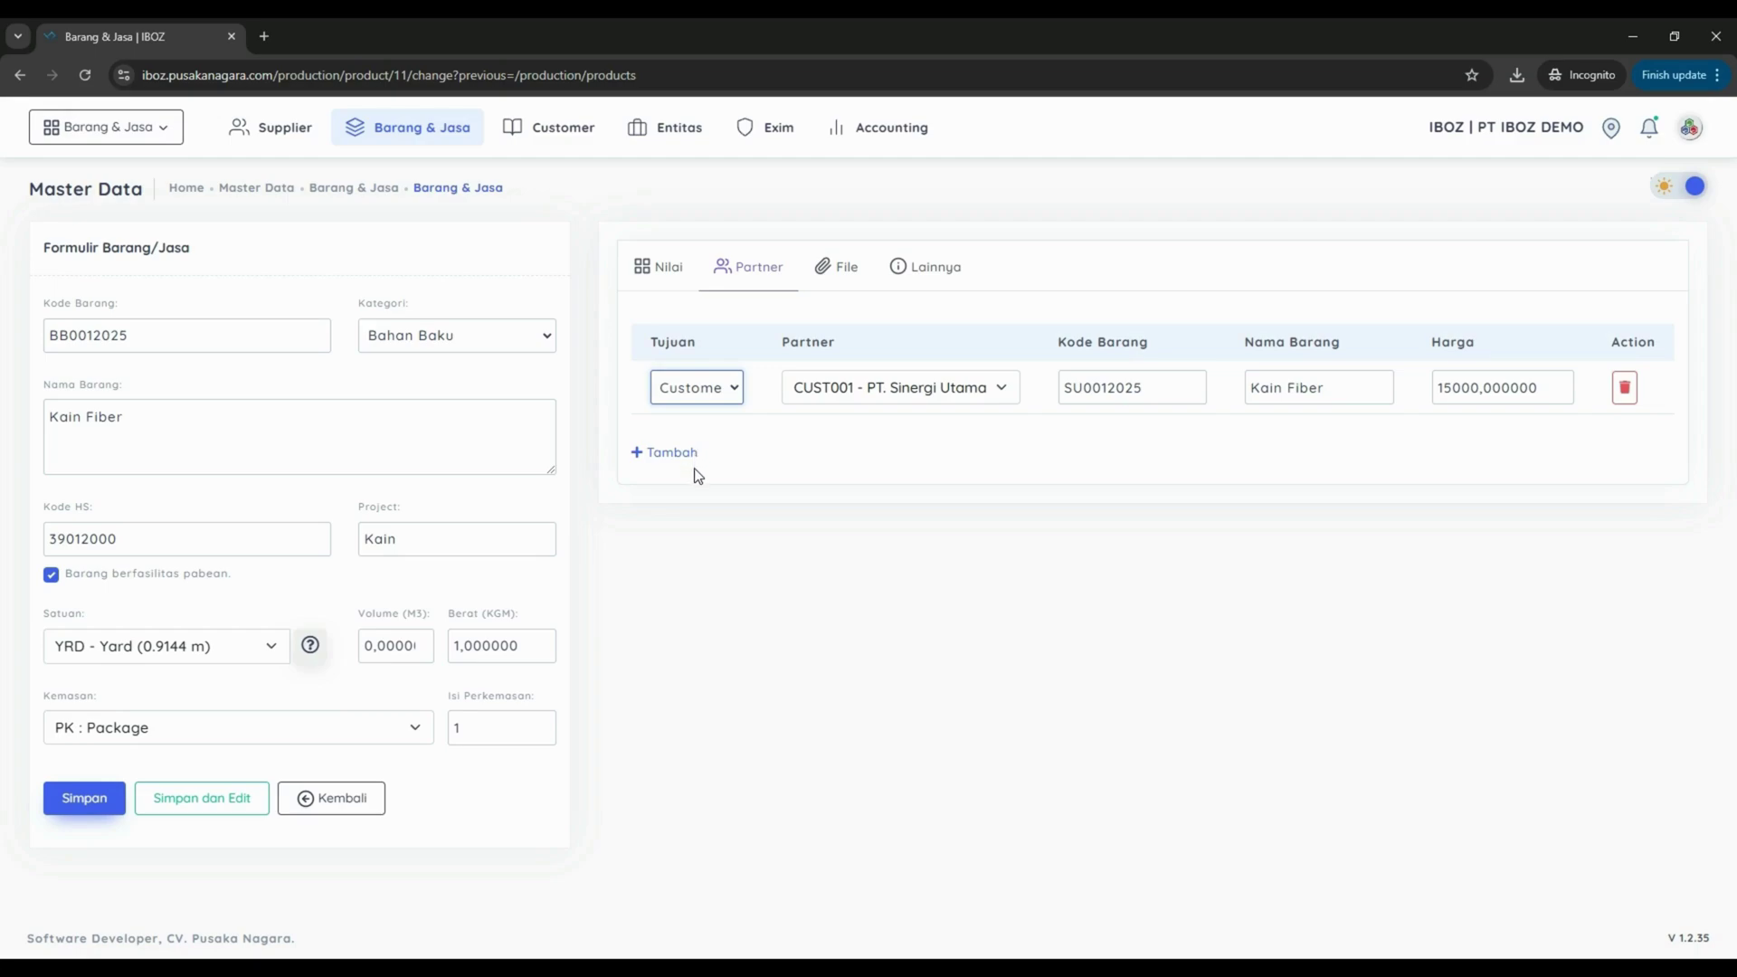
key(Down)
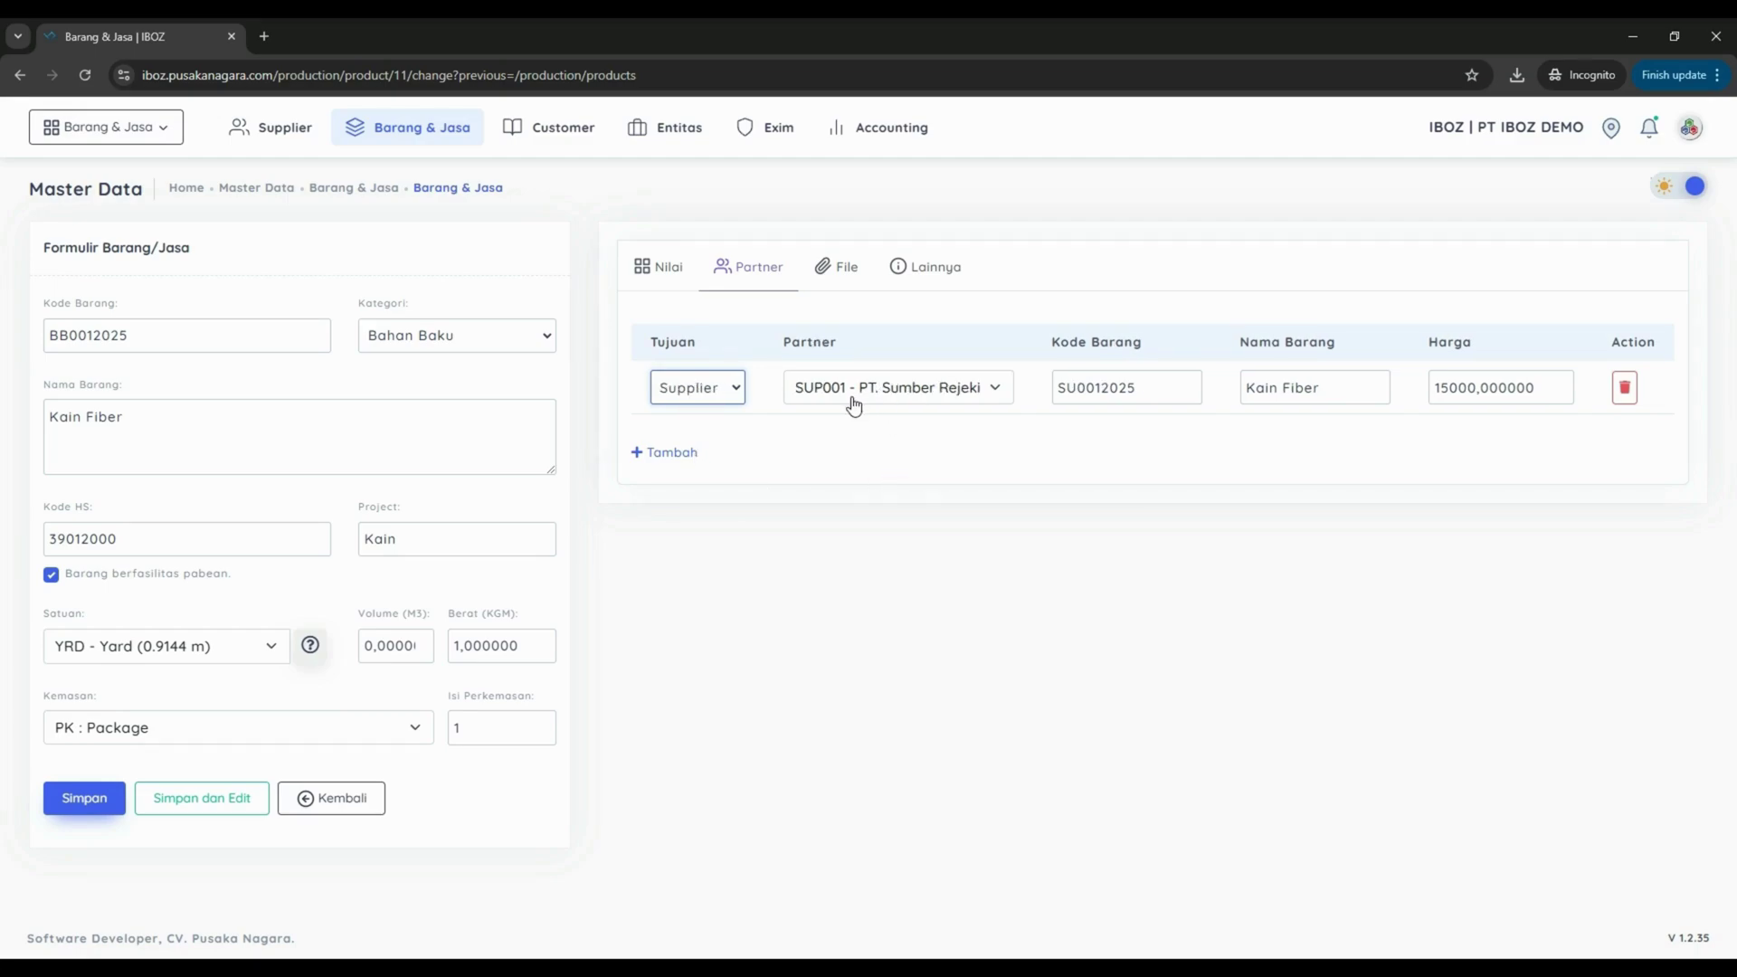
click(854, 398)
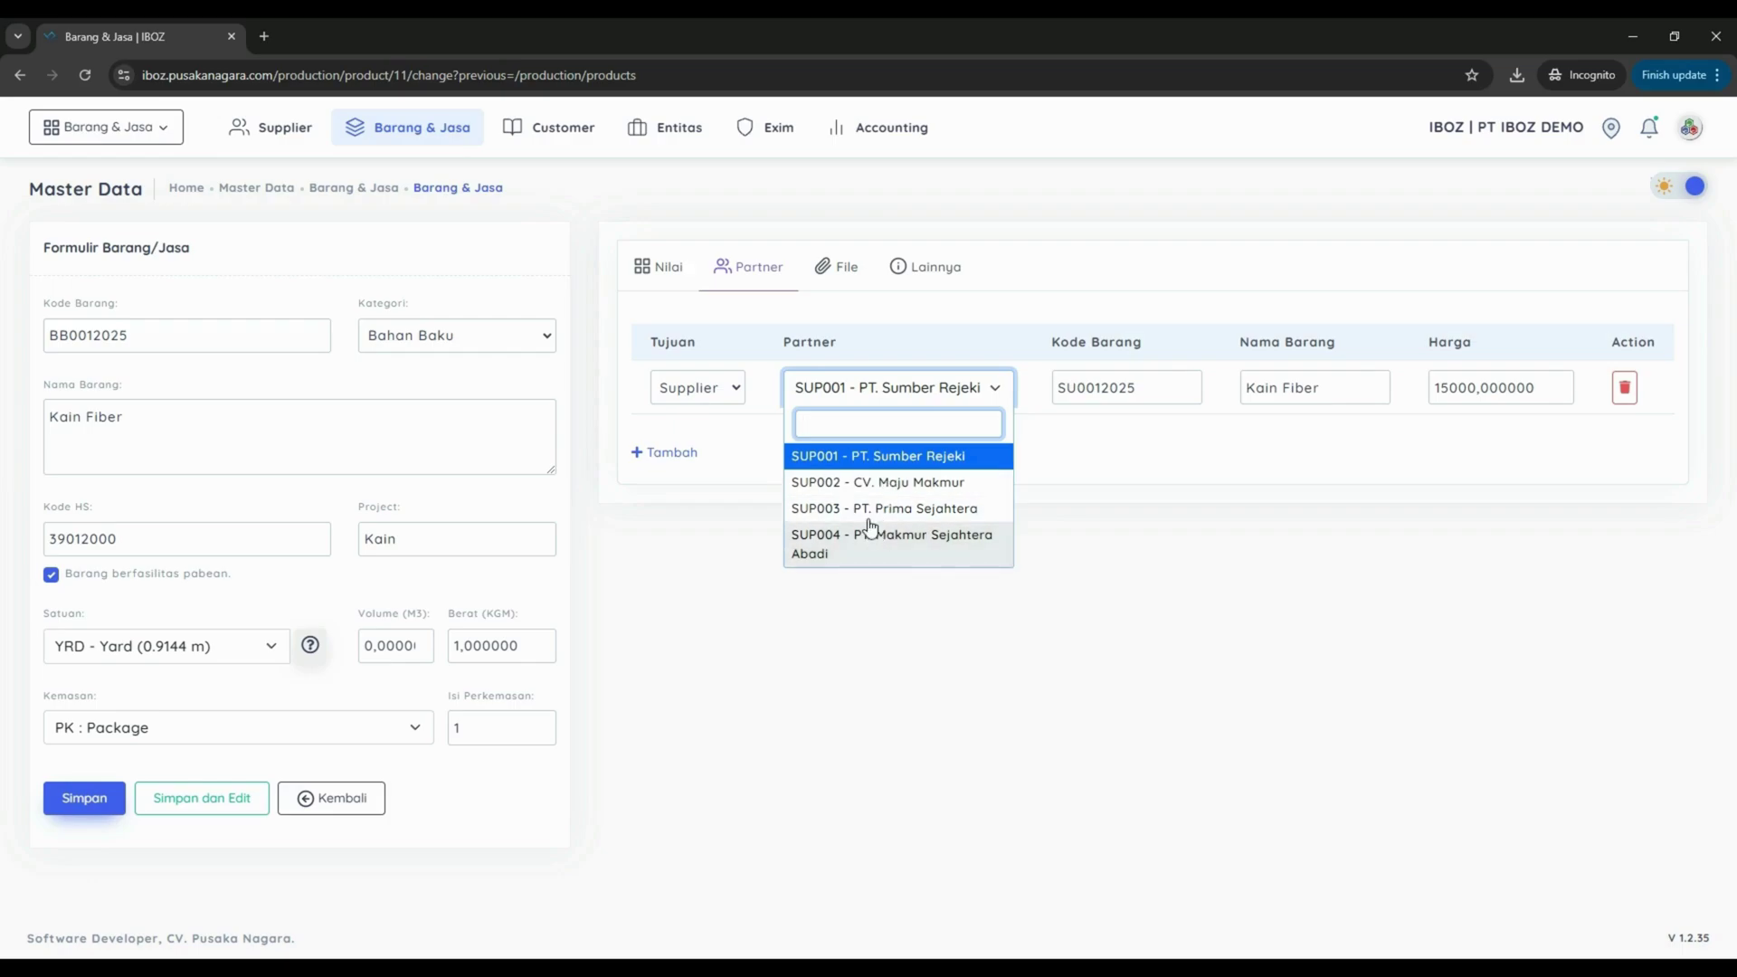
click(736, 397)
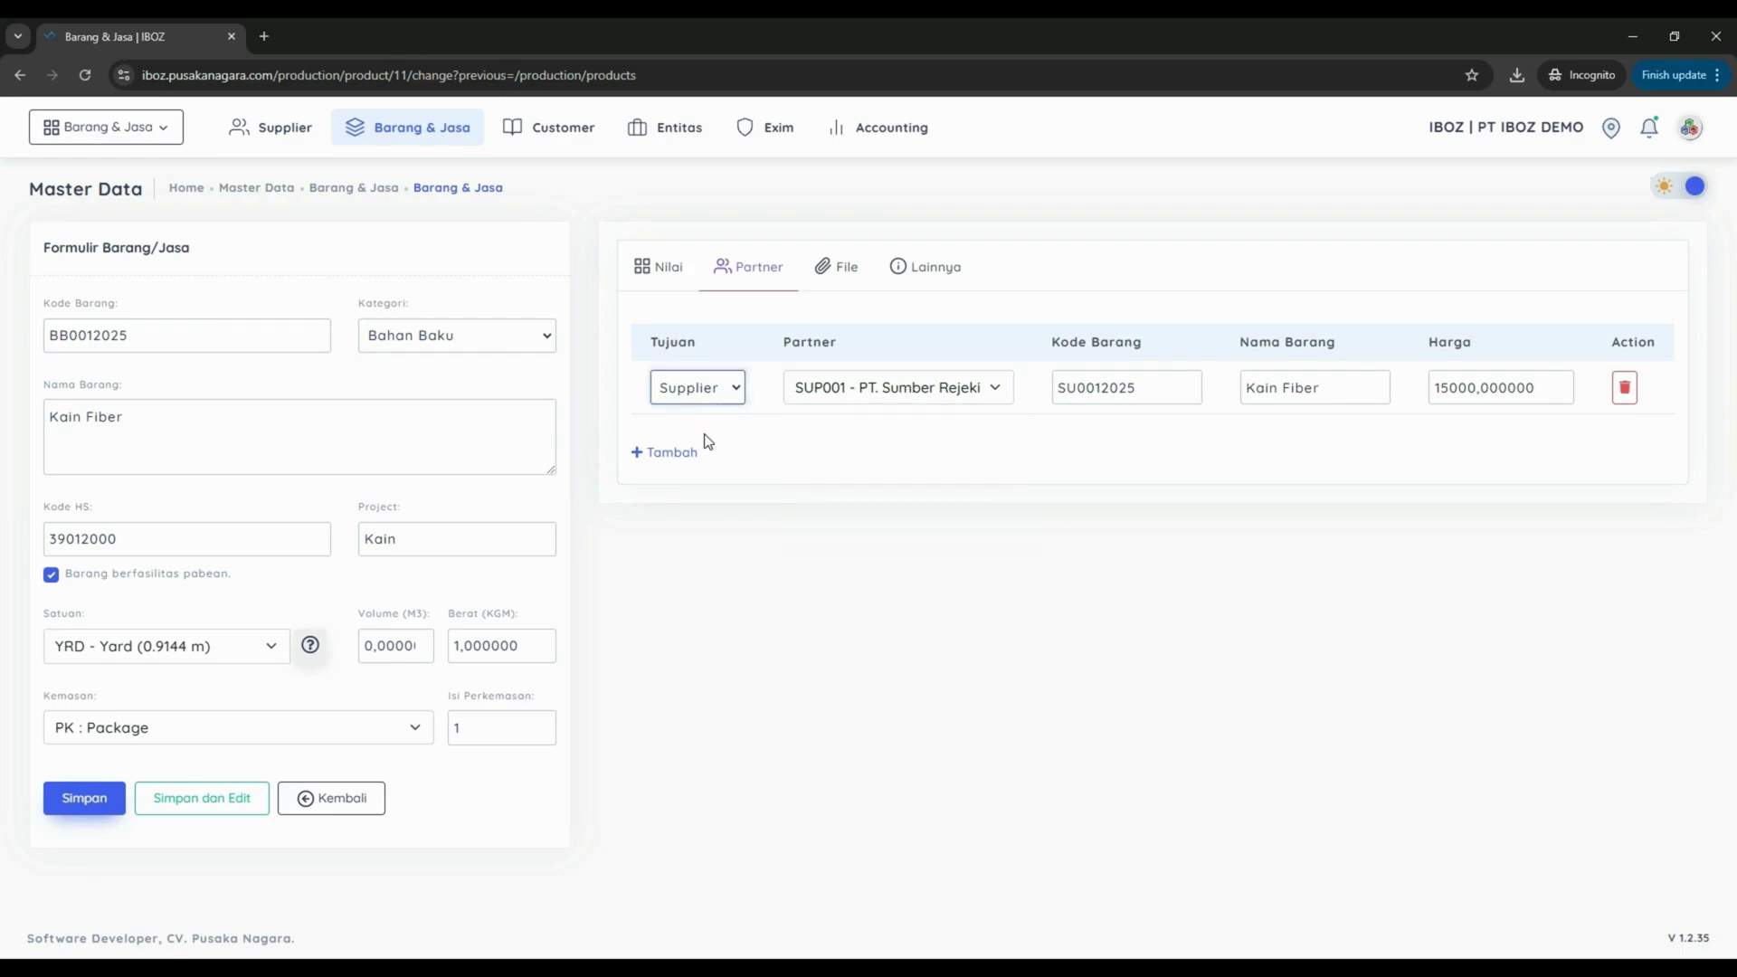
click(708, 441)
click(922, 398)
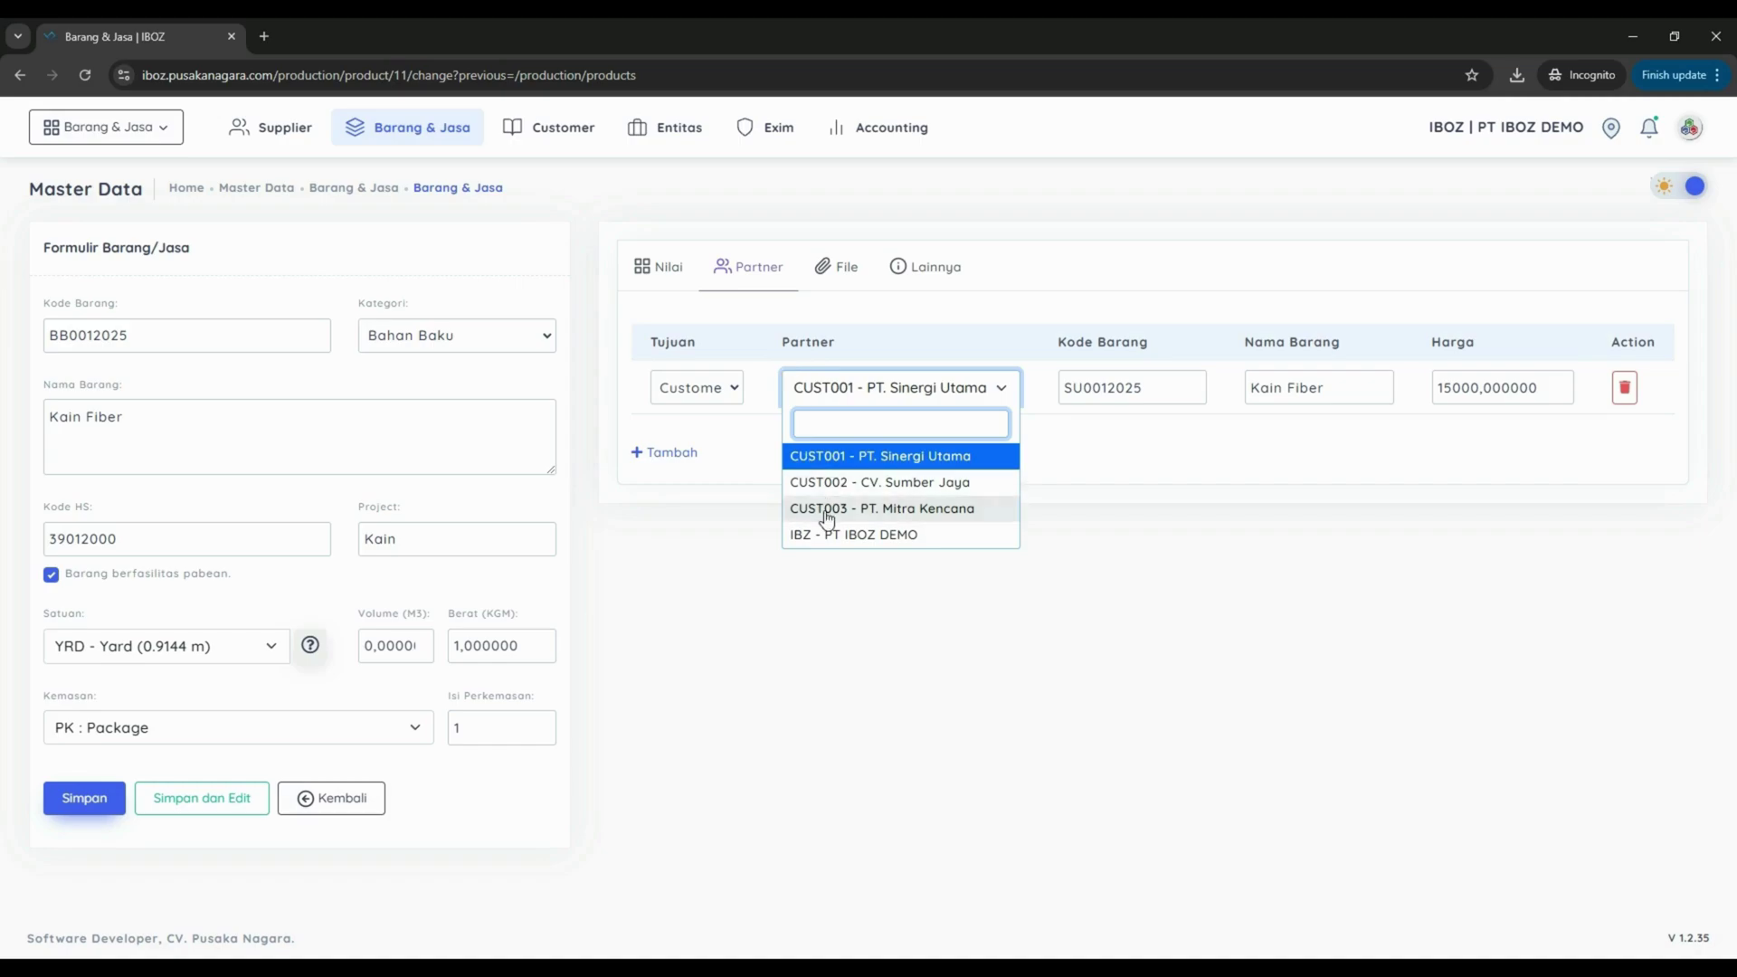
click(720, 534)
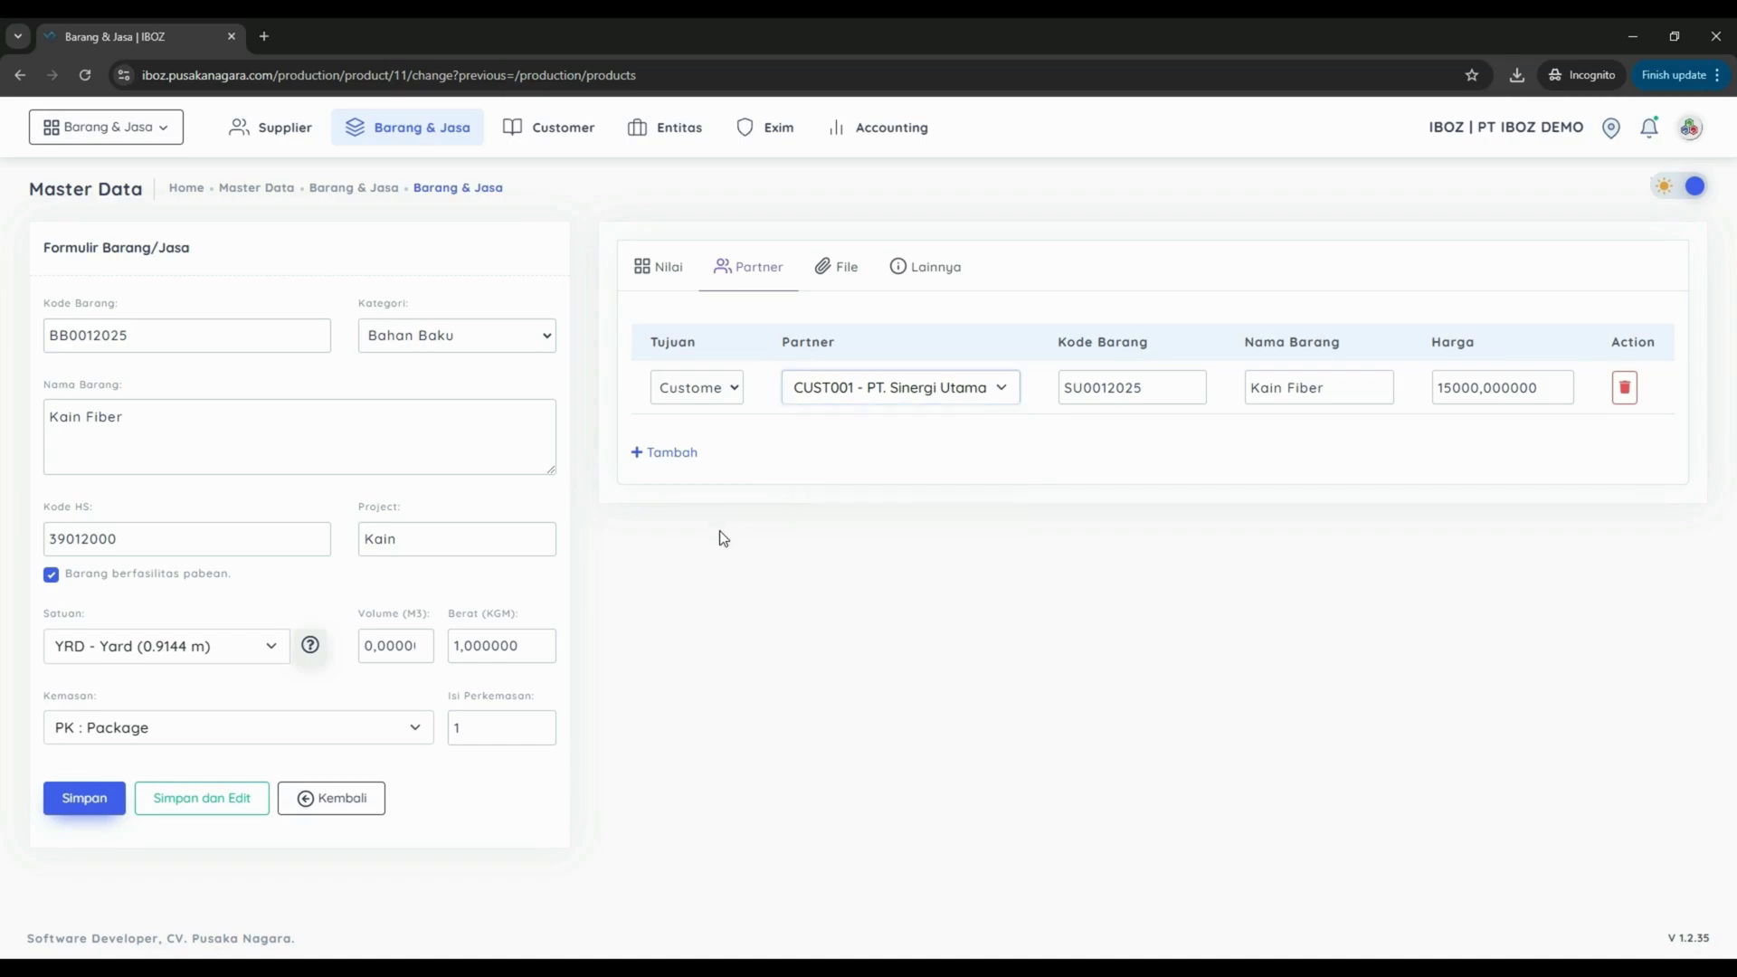
Examine the item's file attachment and Lainnya publication settings, and return to the Barang & Jasa list without saving.
click(835, 270)
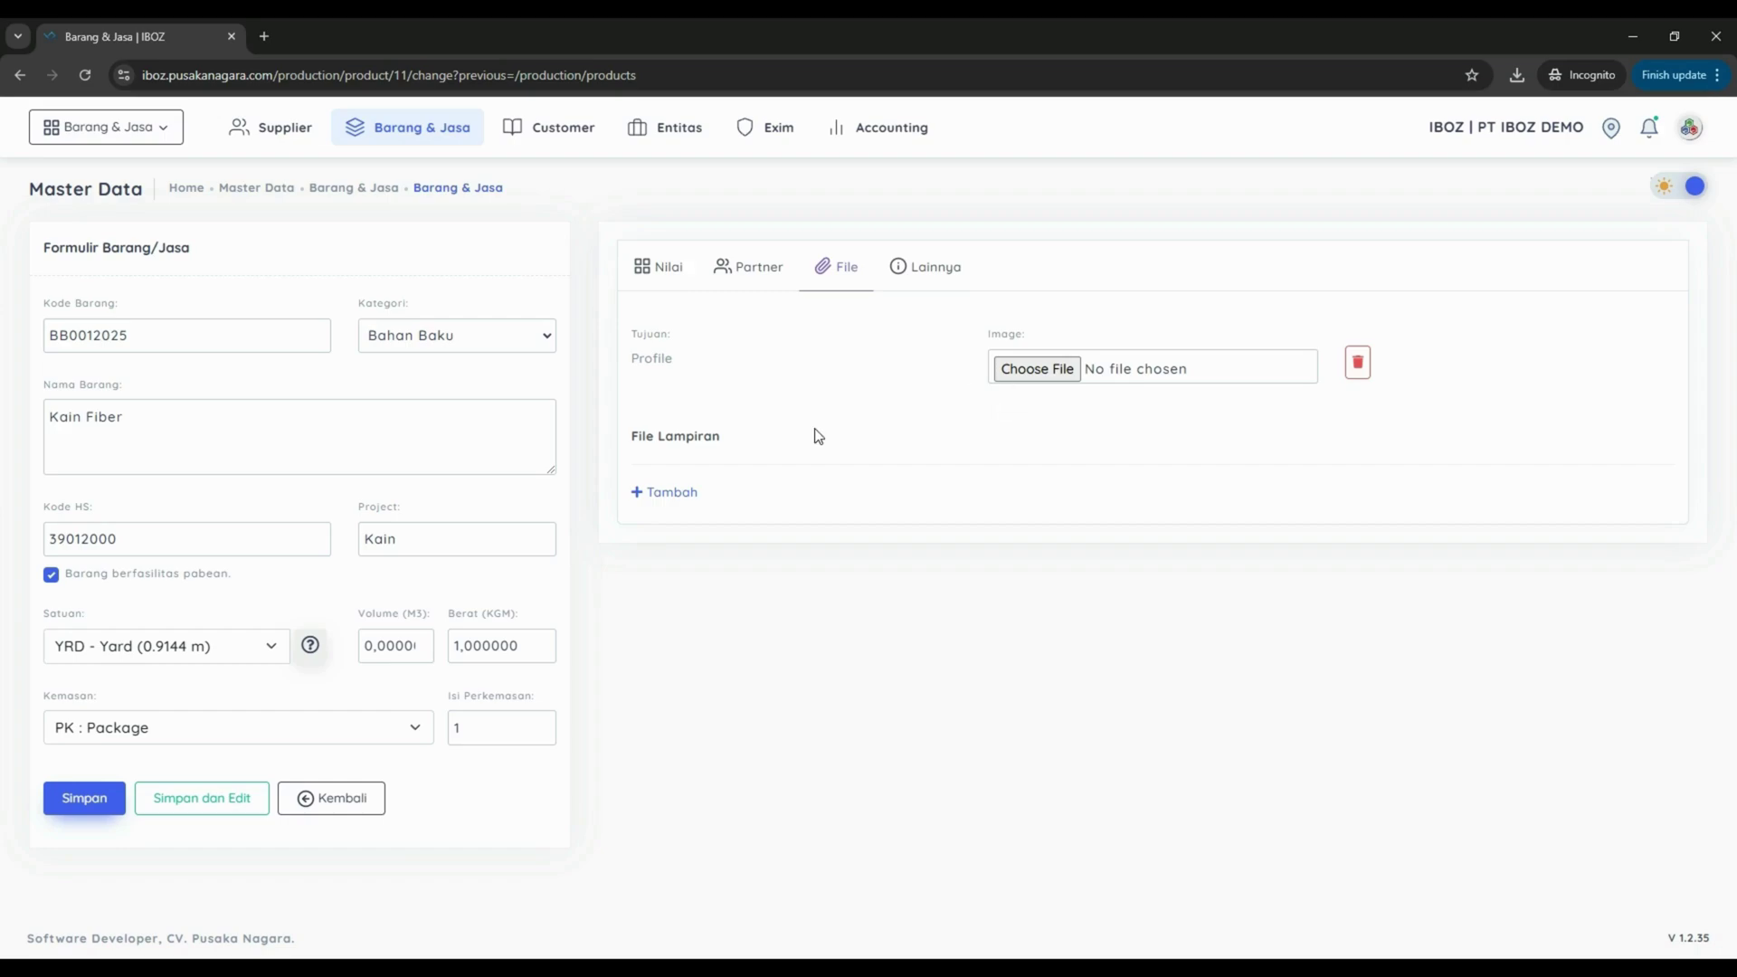
click(1067, 371)
click(914, 269)
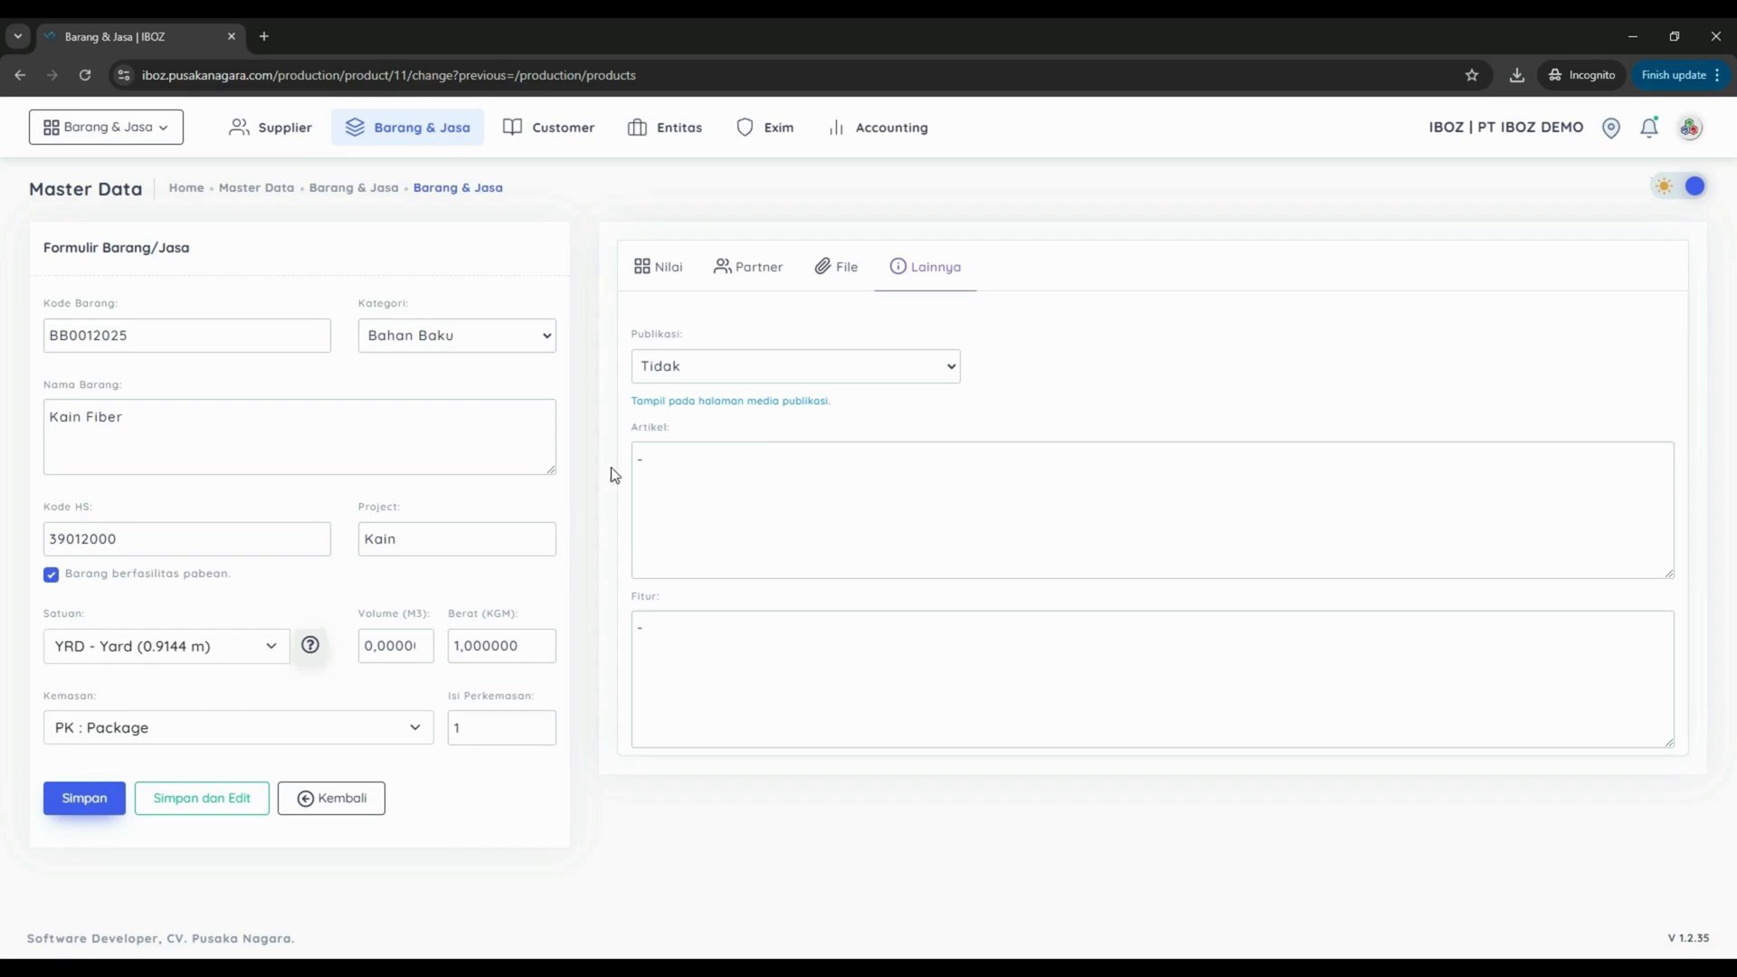
click(396, 180)
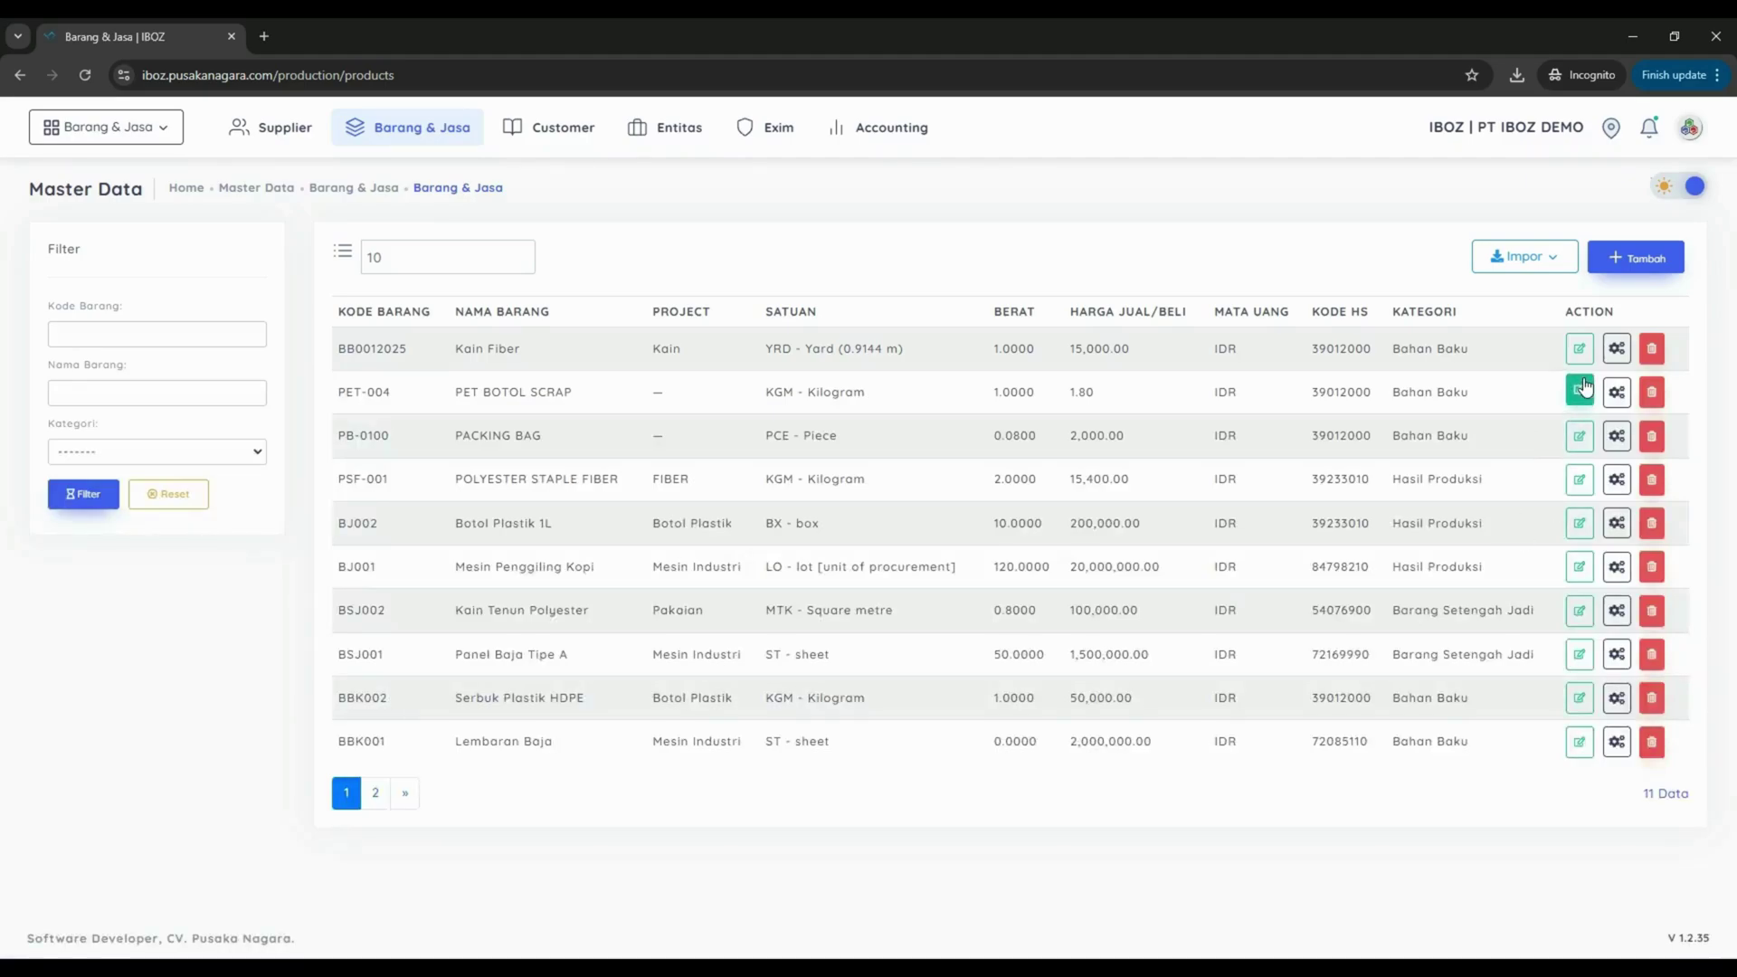
Examine the available import types and the Impor Data dialog with its template, closing it without importing a file.
click(1526, 257)
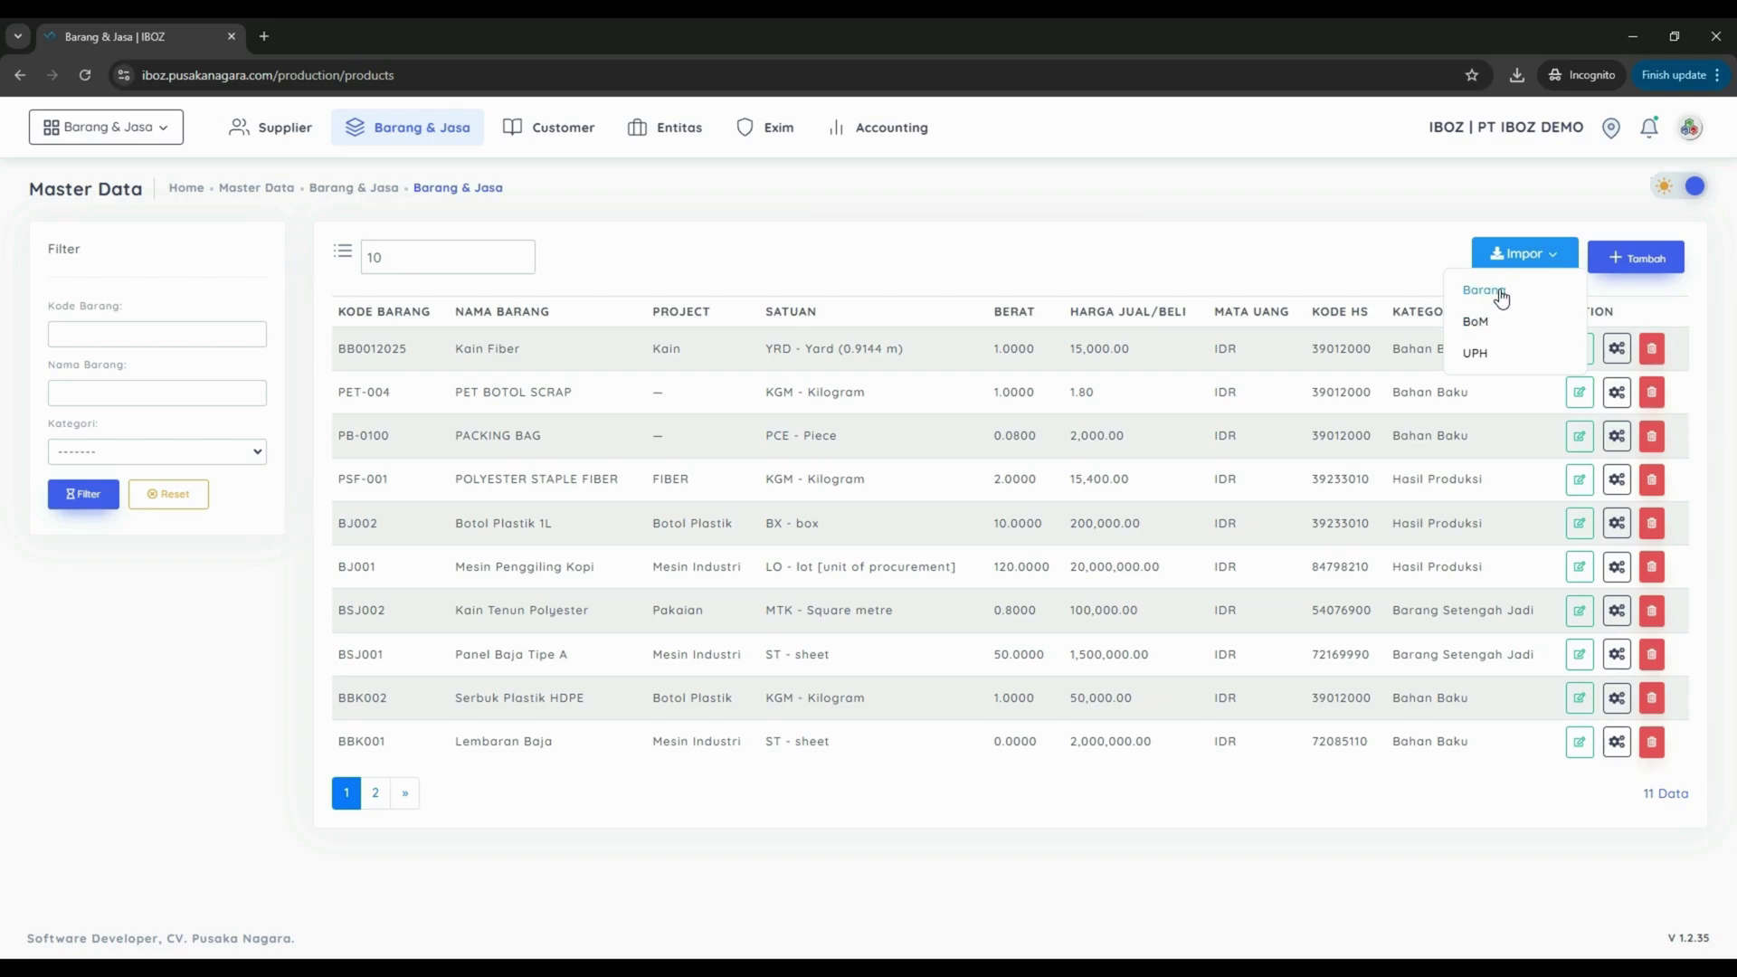
click(1473, 328)
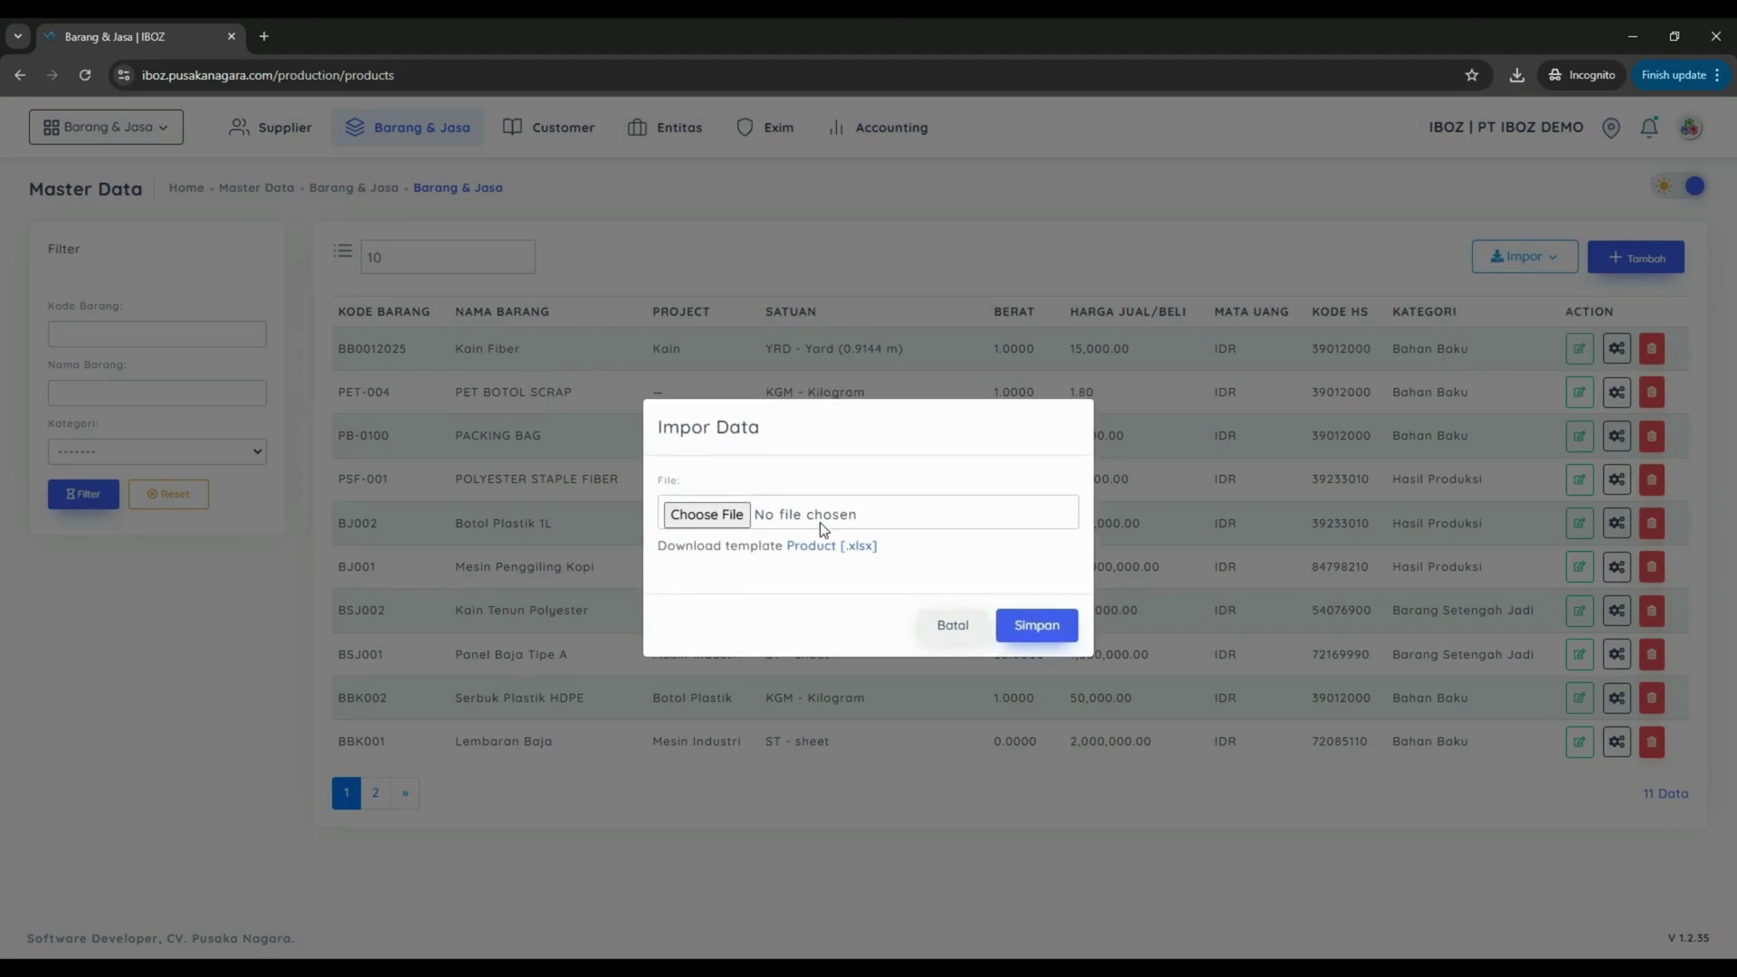
click(791, 338)
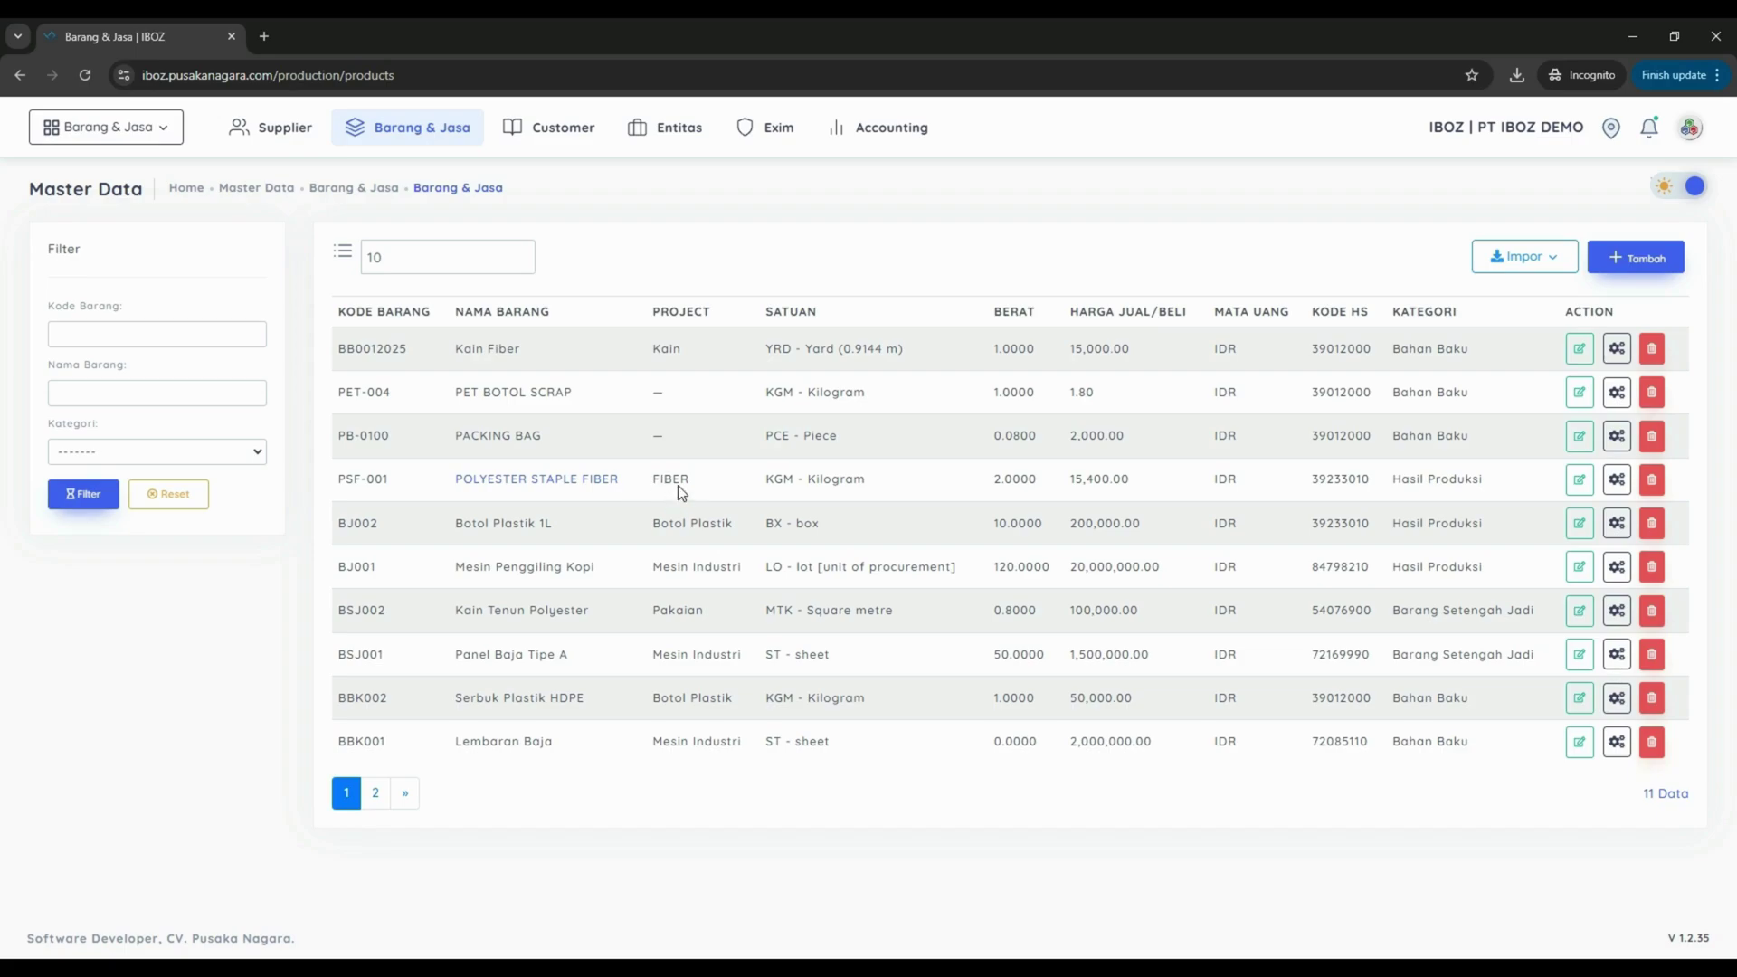
click(1535, 274)
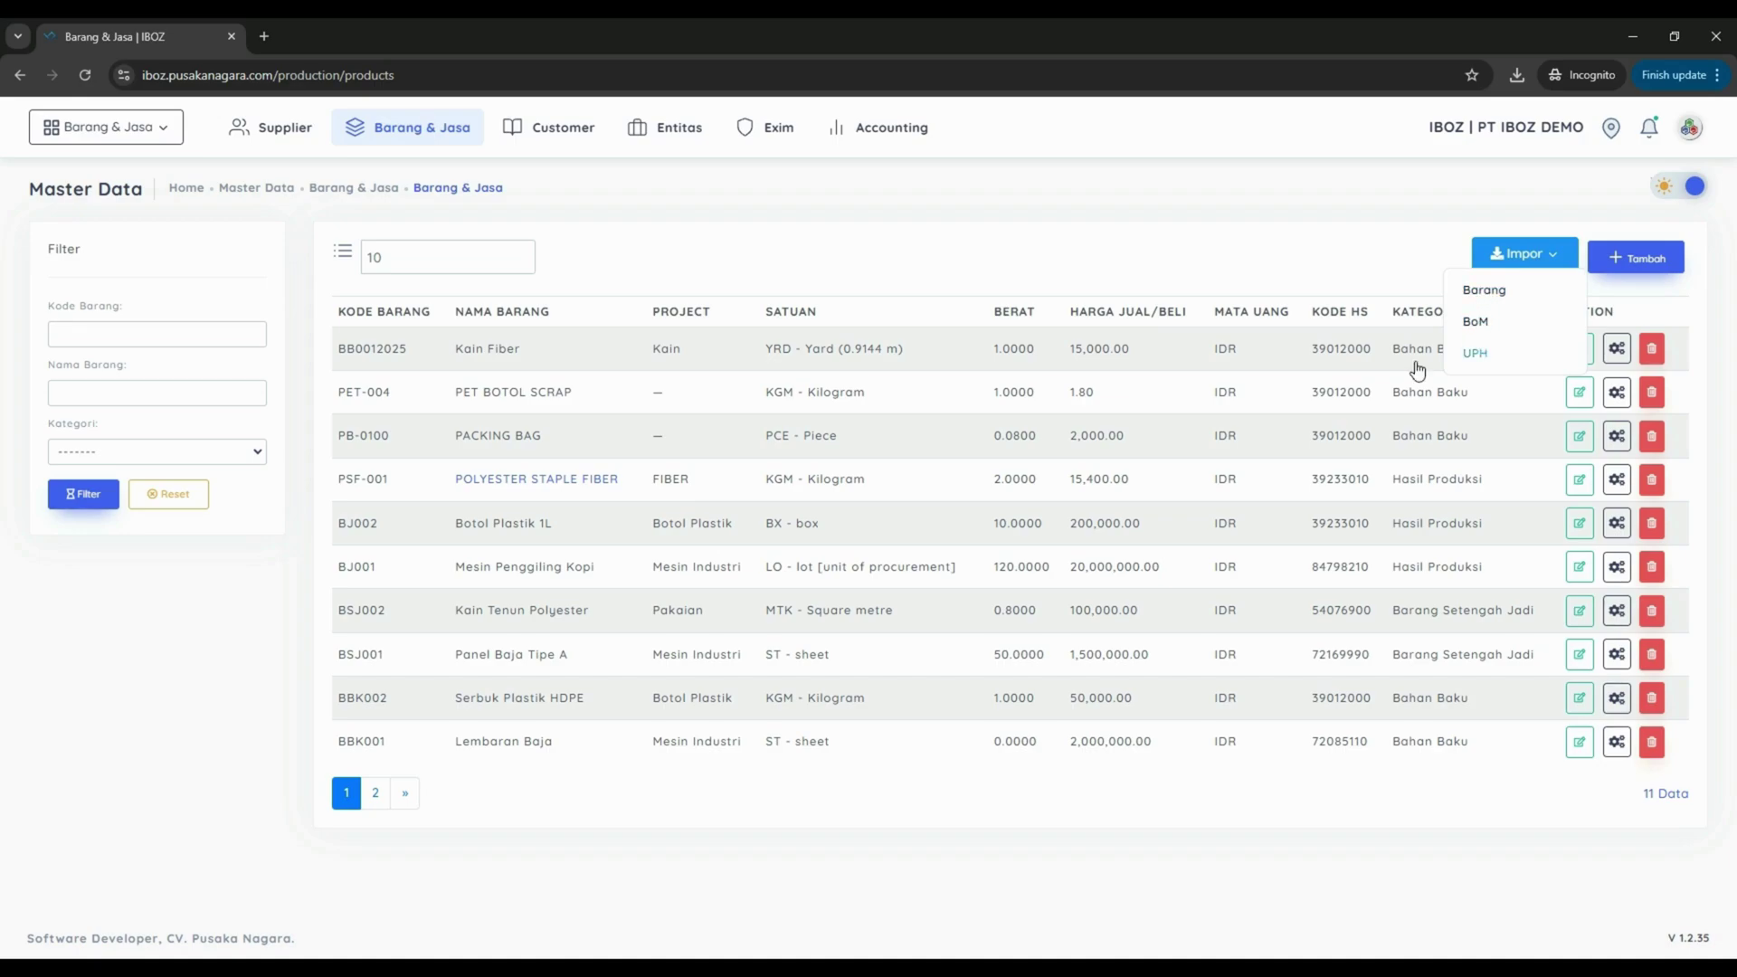
click(925, 431)
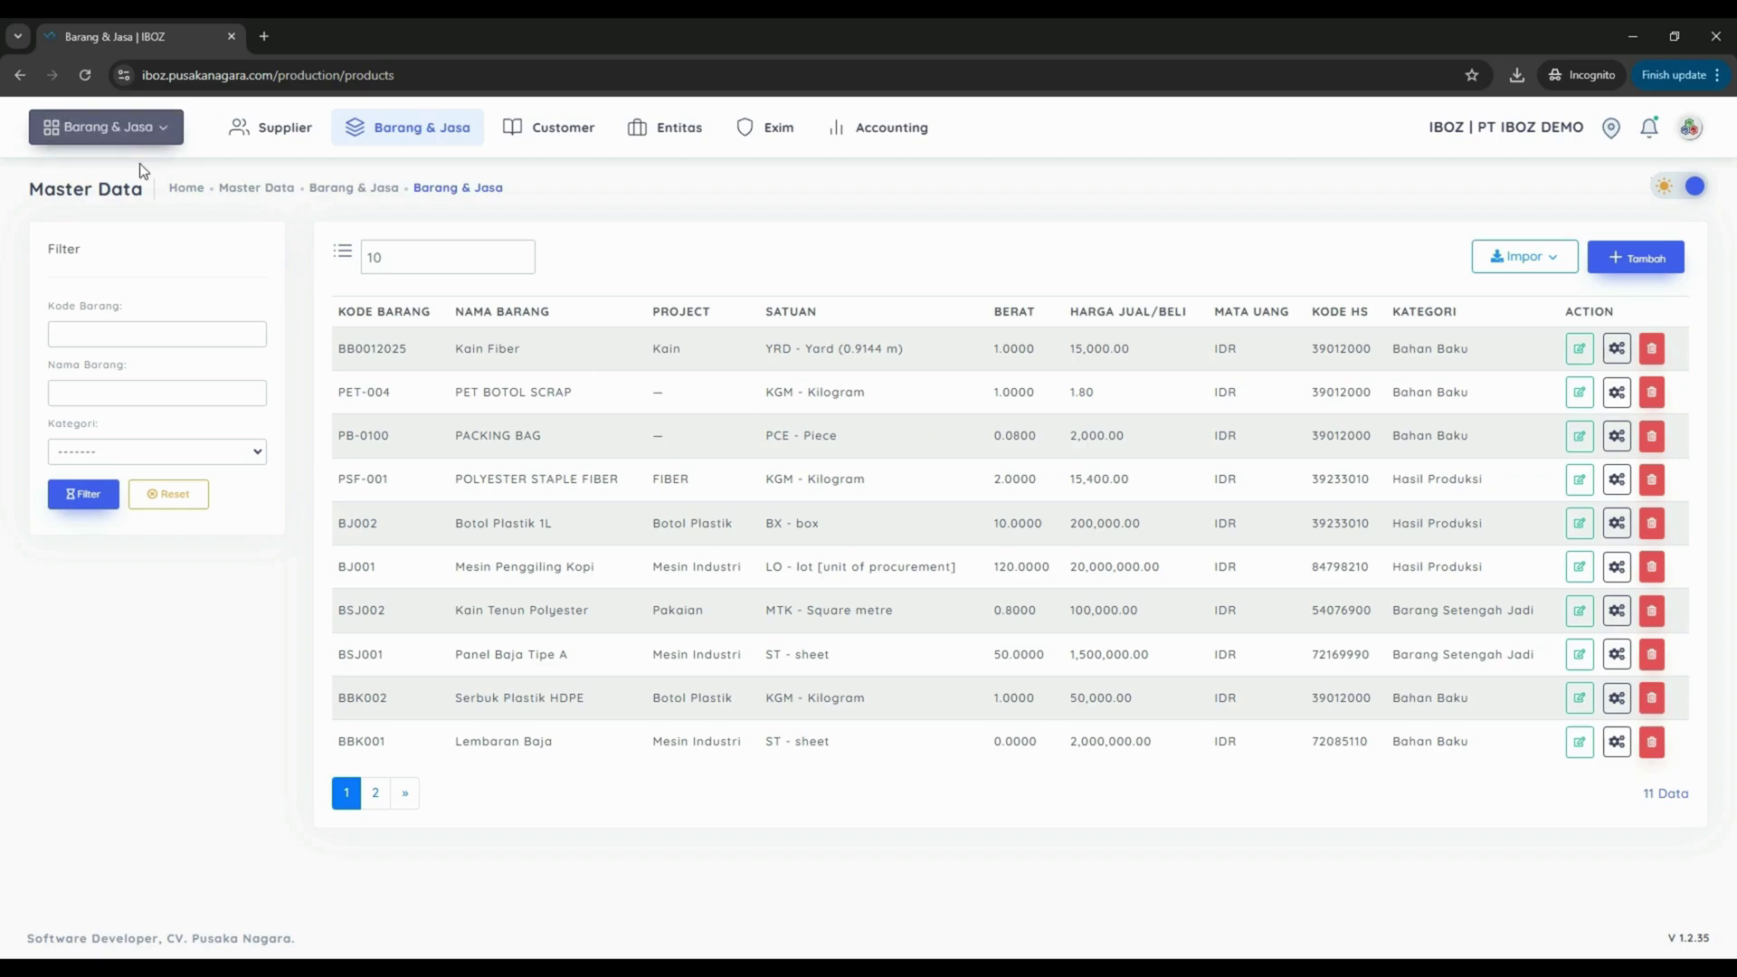
mouse_move(389, 135)
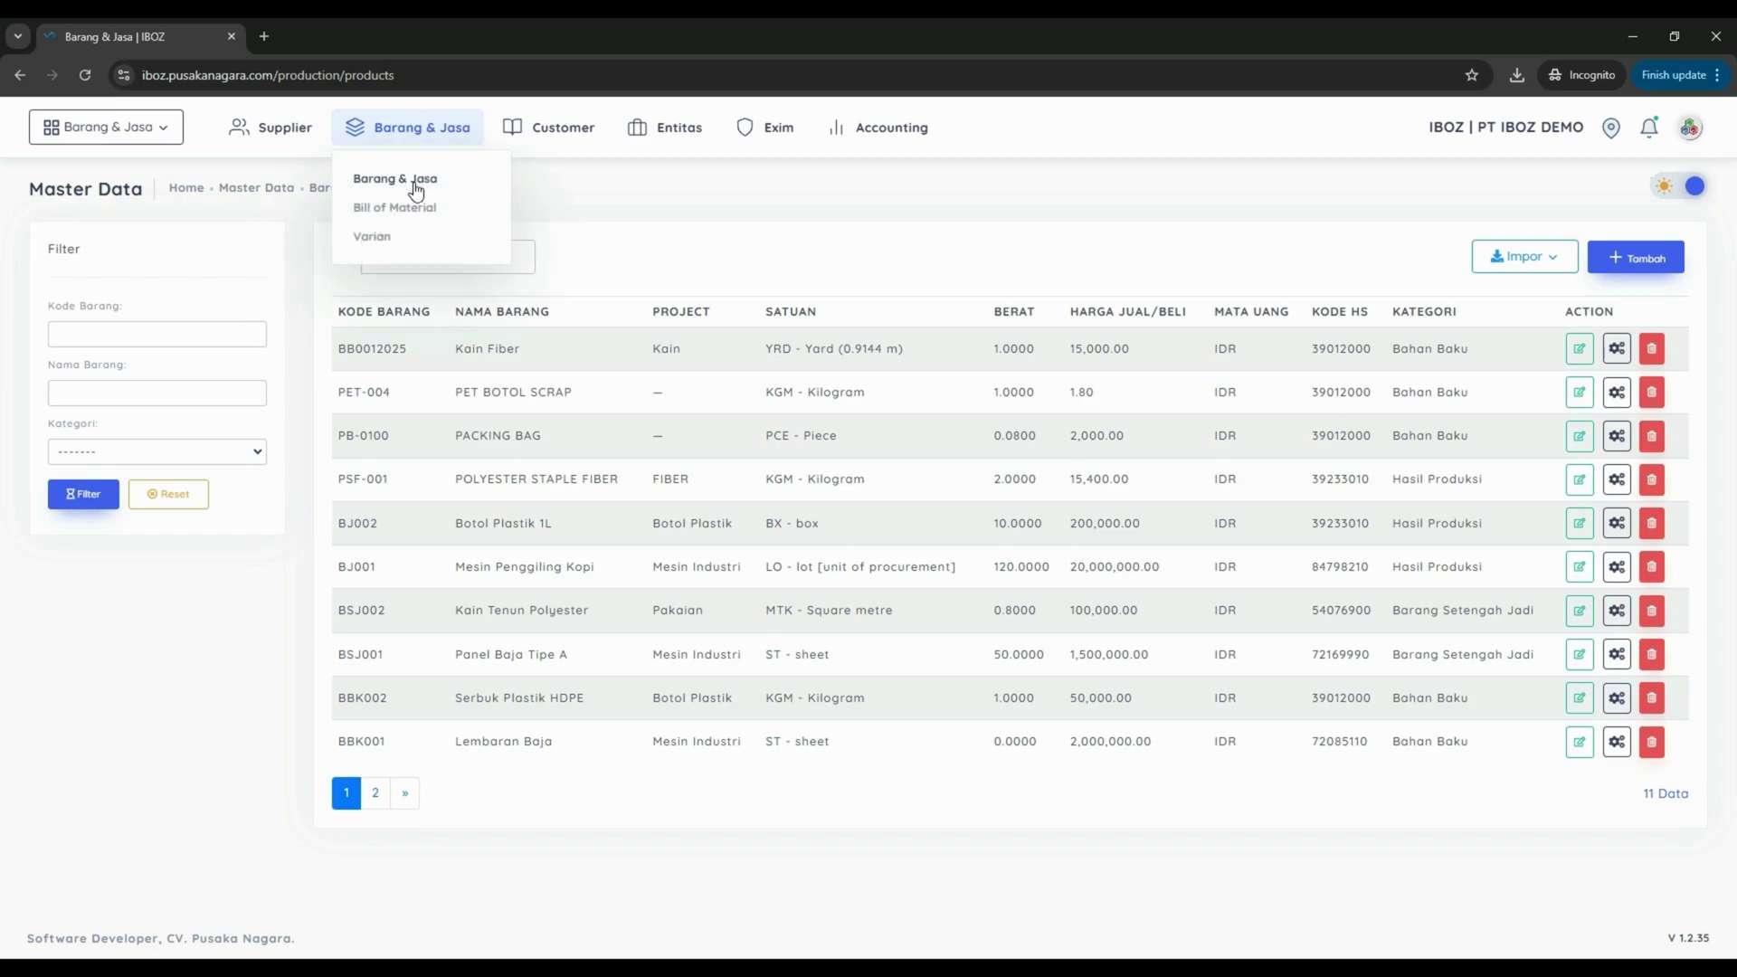